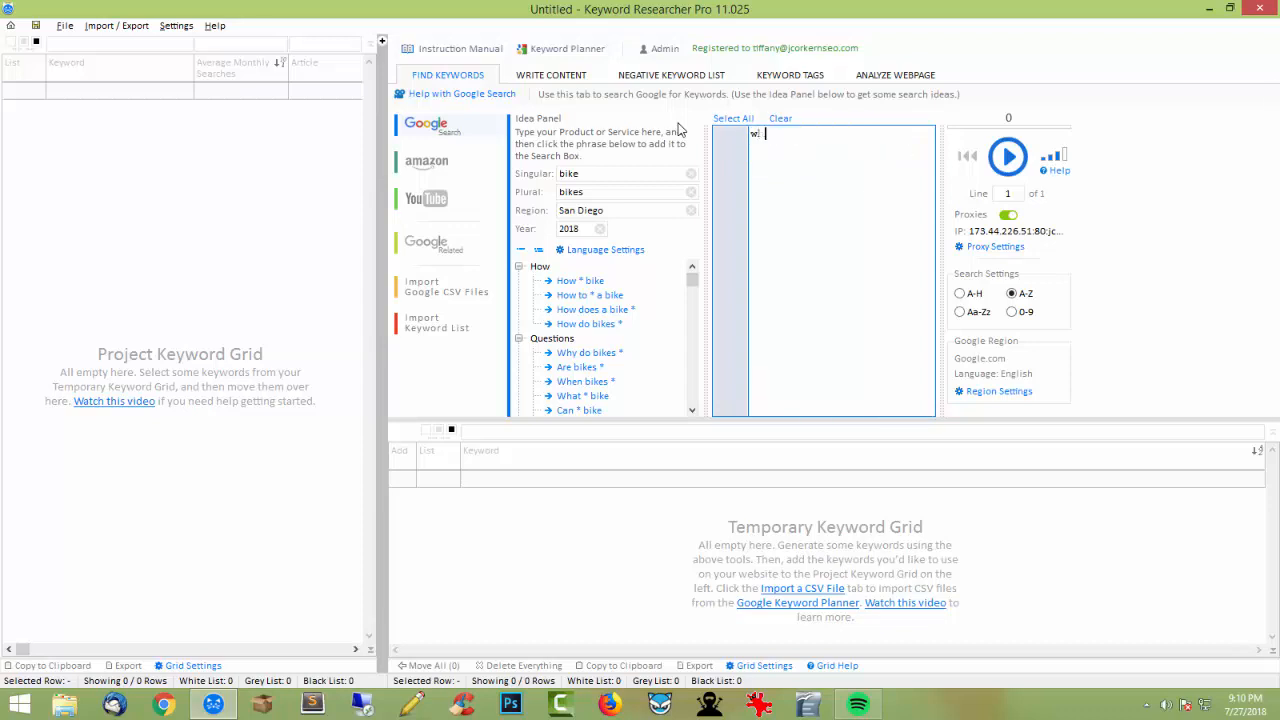
Step: Enter "whole house fans" in the search box, copy the phrase and empty the box
type("use fans")
left_click_drag(868, 143, 750, 138)
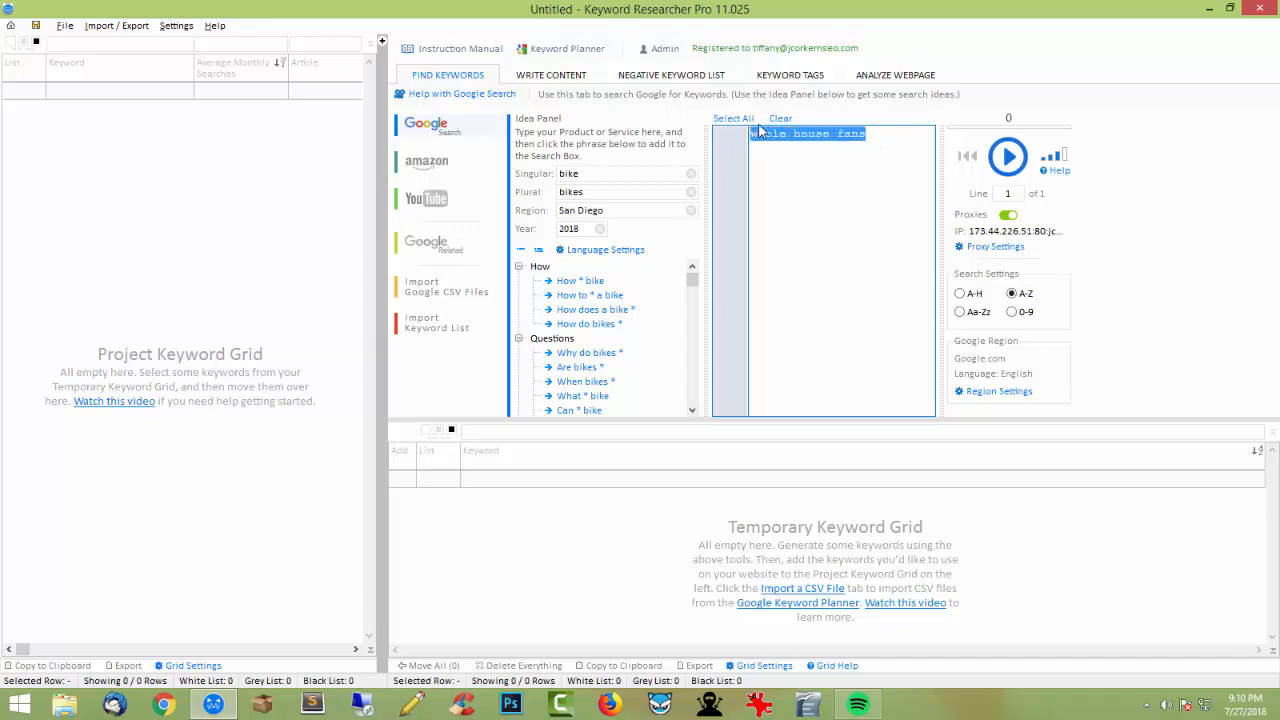
right_click(788, 143)
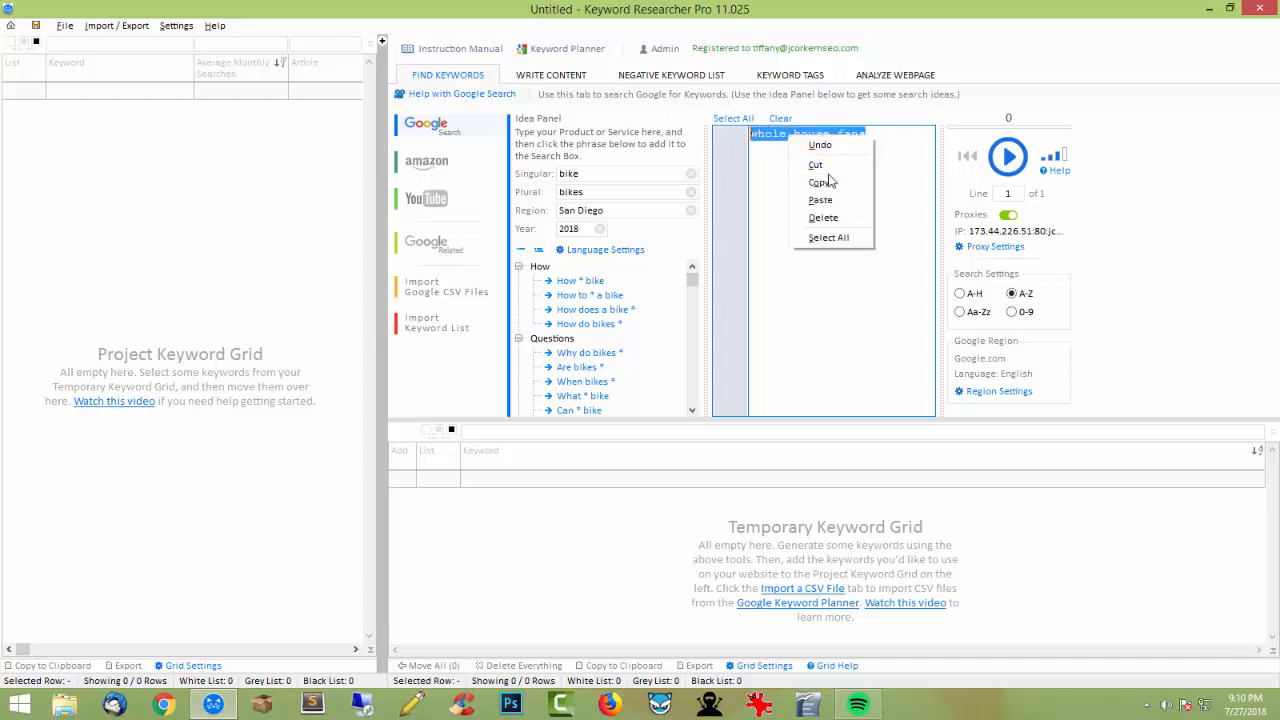
left_click(828, 184)
key("Delete")
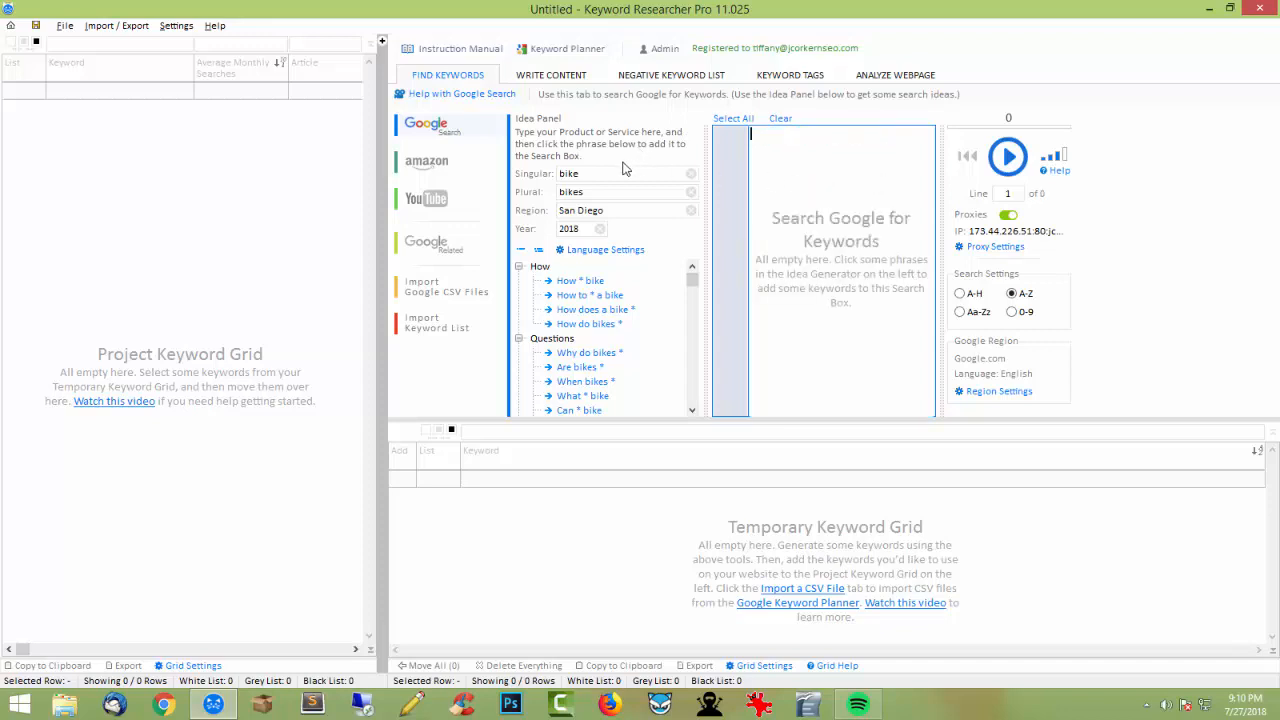
Step: Set the idea generator's singular term to "whole house fan" and its plural term to "whole house fans"
double_click(556, 173)
key("ctrl+v")
key("BackSpace")
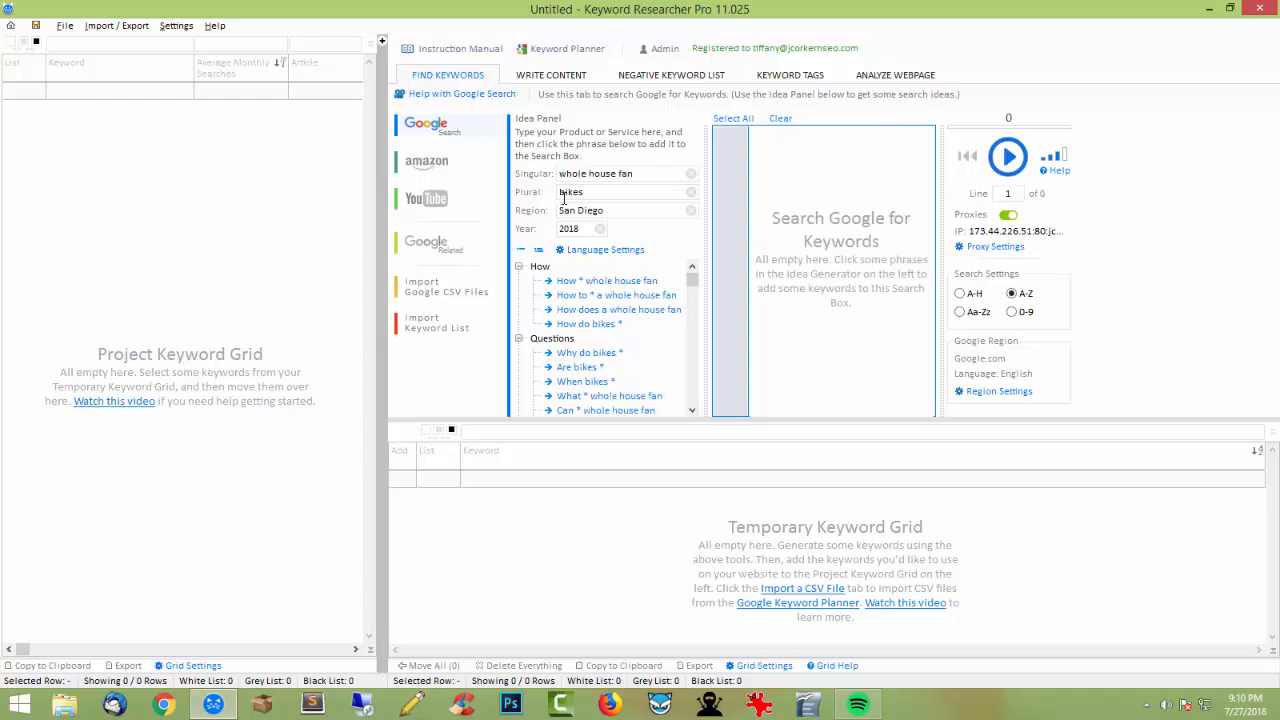
double_click(551, 197)
key("ctrl+v")
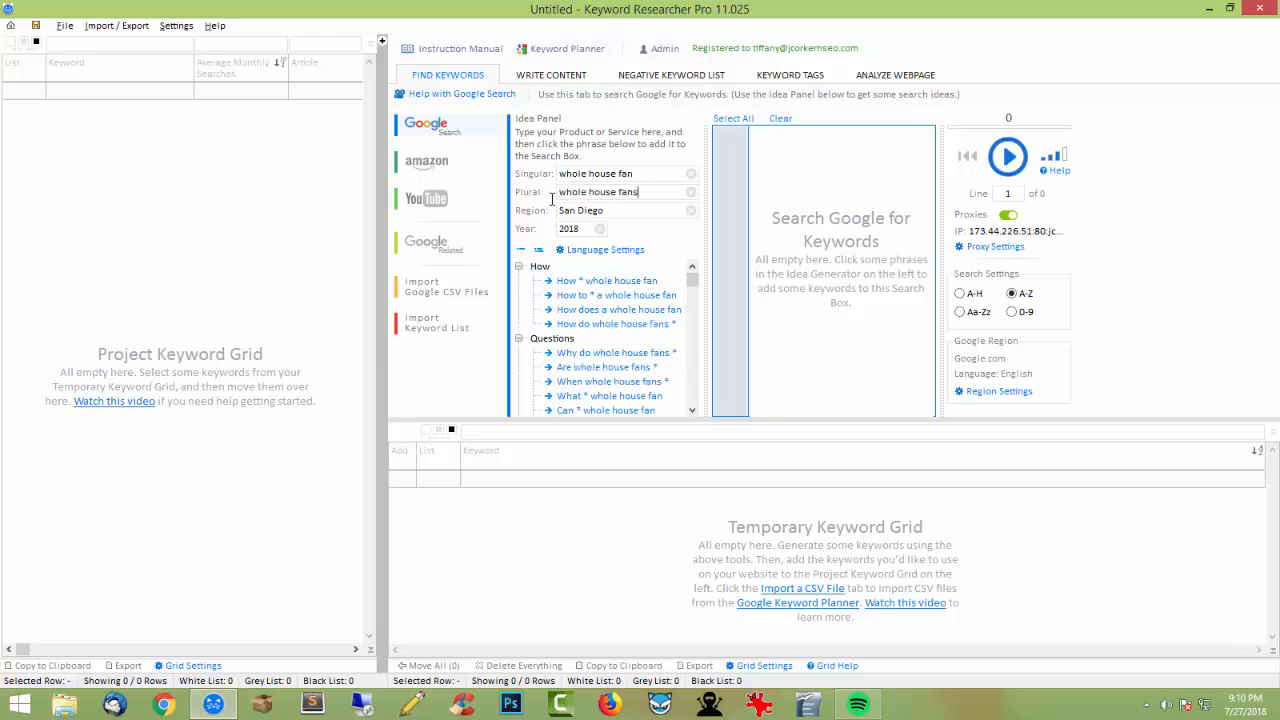
Step: Add all four "How" idea phrases for whole house fans to the search phrases
left_click(580, 283)
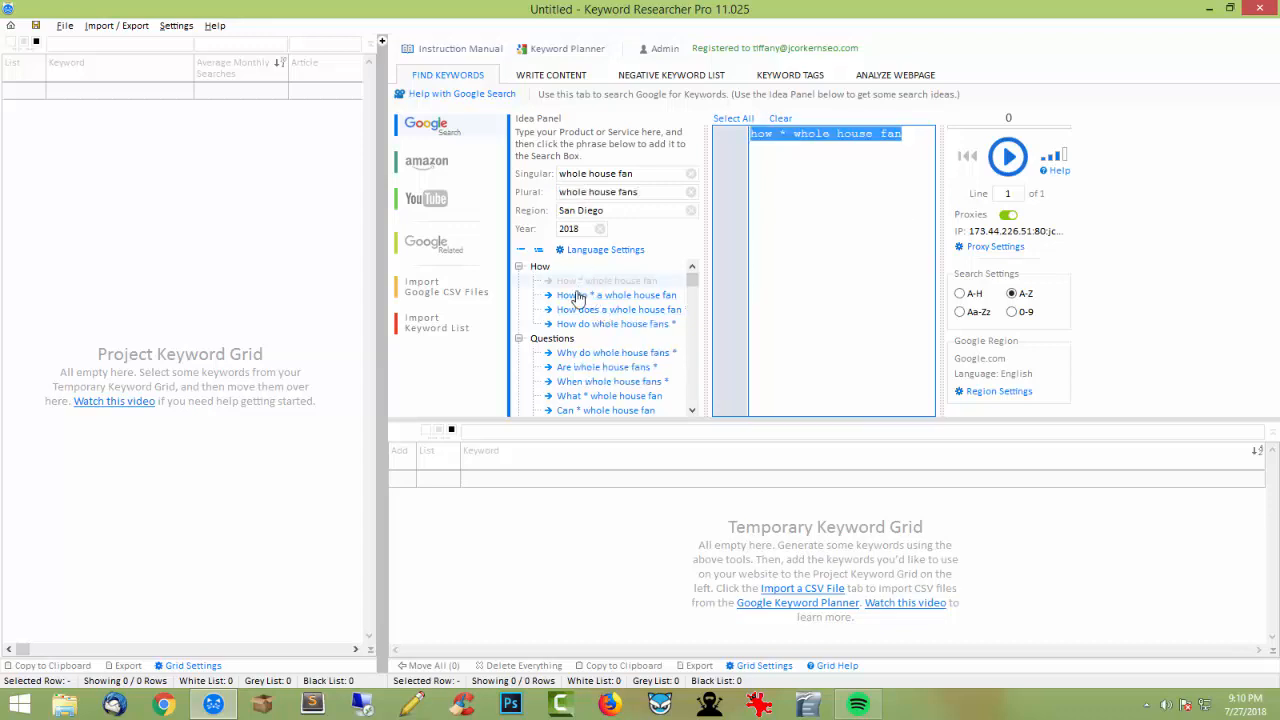
left_click(580, 298)
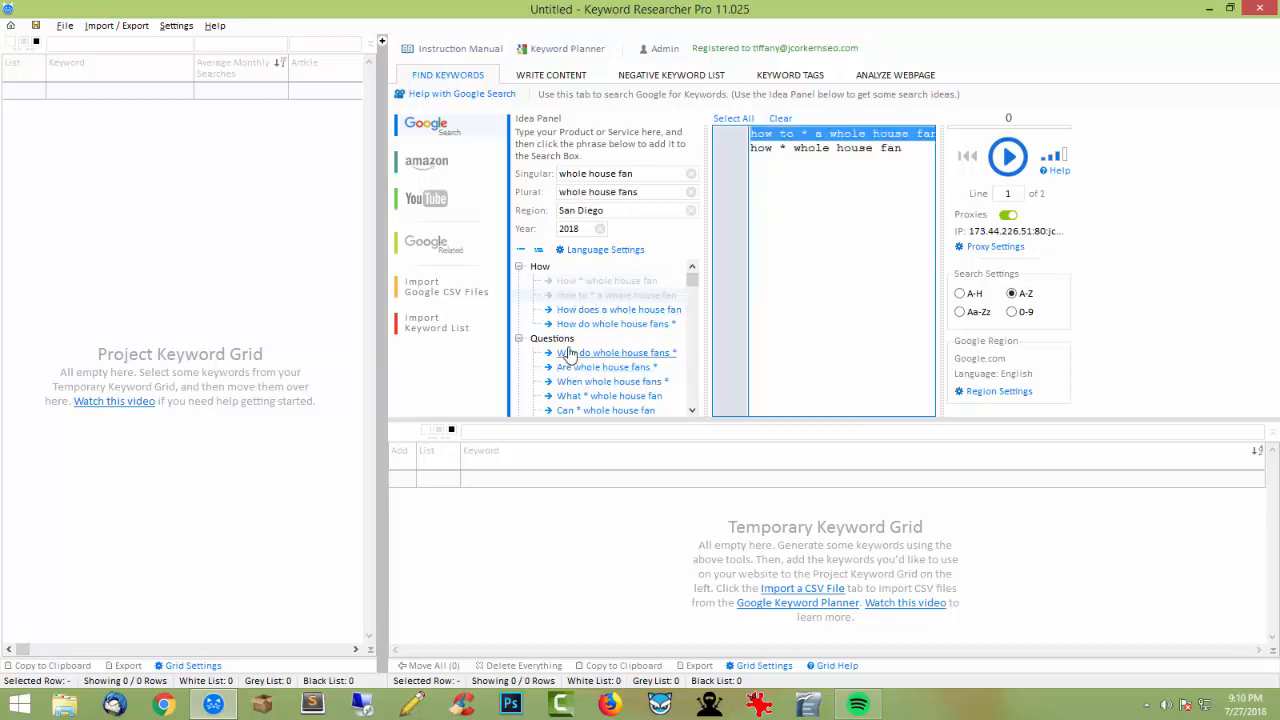
left_click(570, 312)
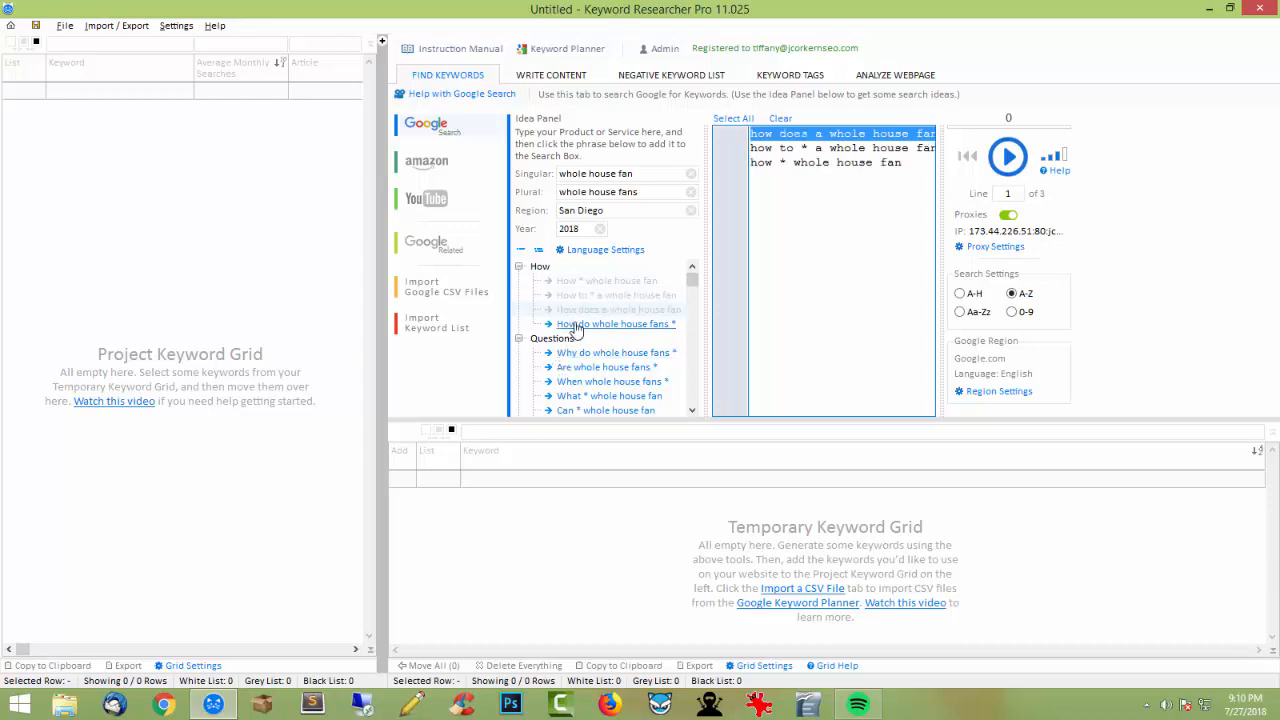
left_click(576, 328)
Step: Add the question ideas "why do whole house fans *", "are whole house fans *", "what * whole house fan" and "can * whole house fan" to the search phrases
left_click(582, 354)
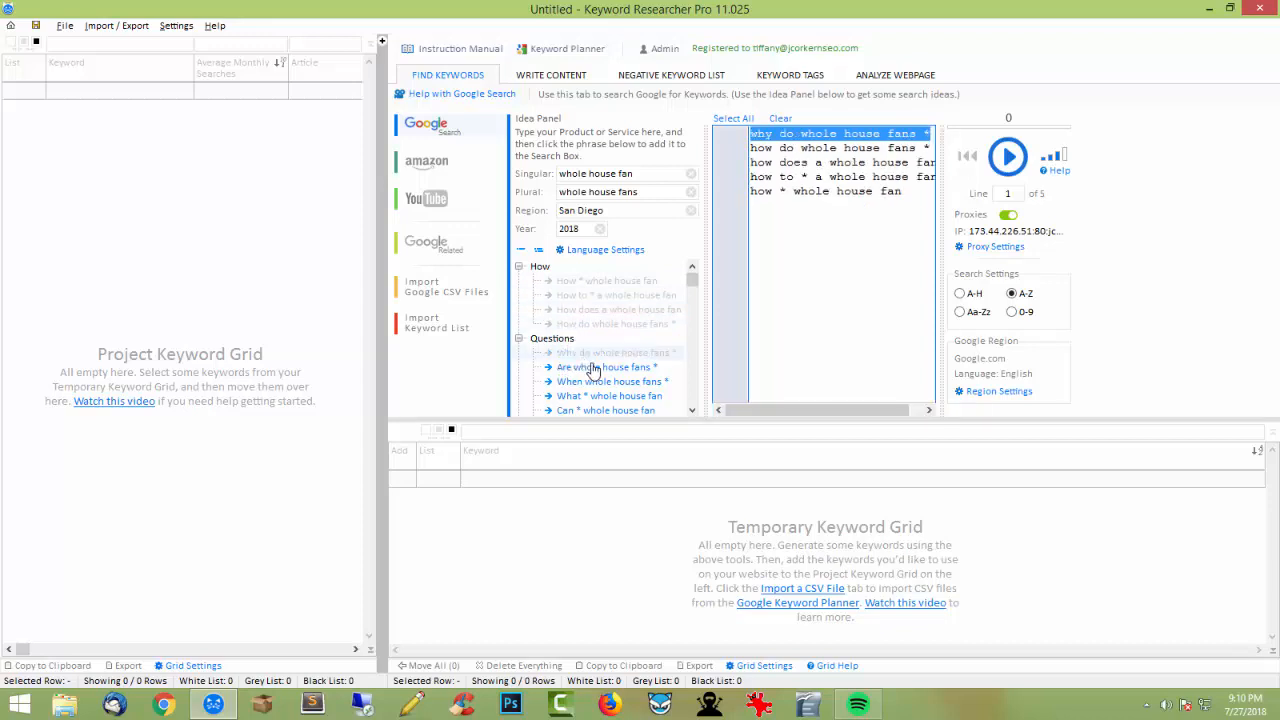
scroll(620, 360, "down", 1)
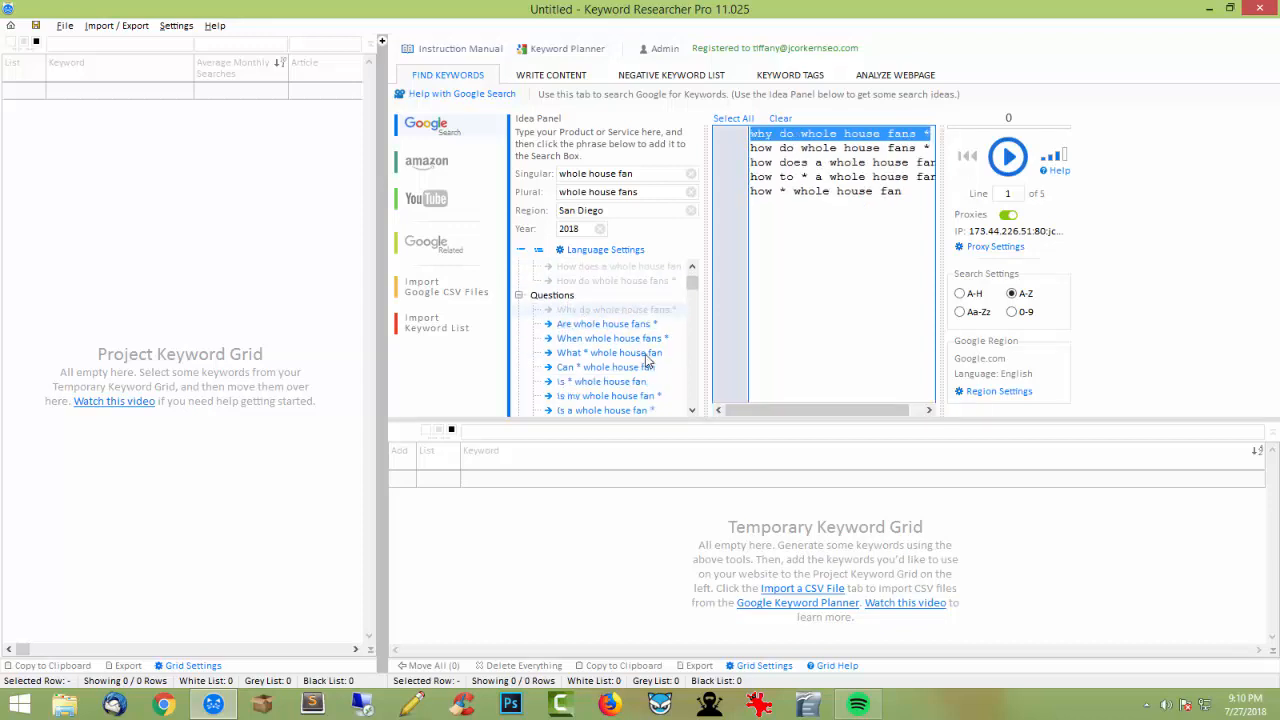
left_click(585, 326)
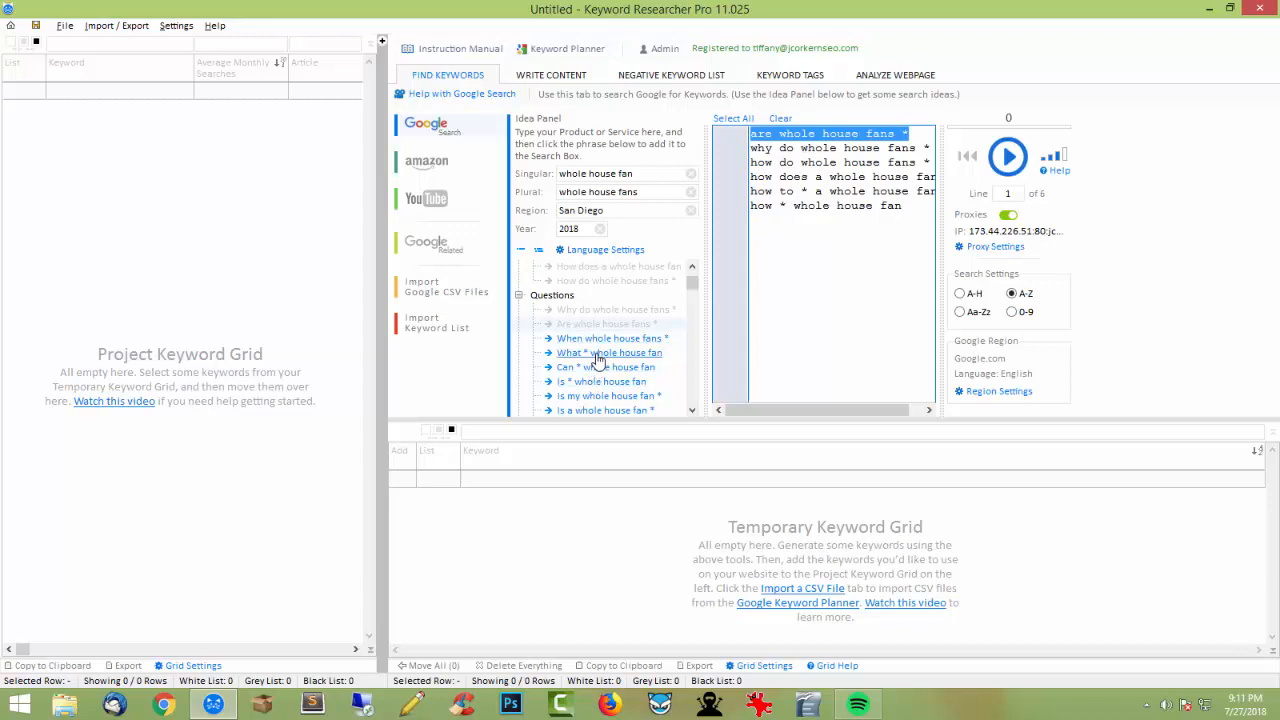
left_click(599, 358)
scroll(604, 362, "down", 1)
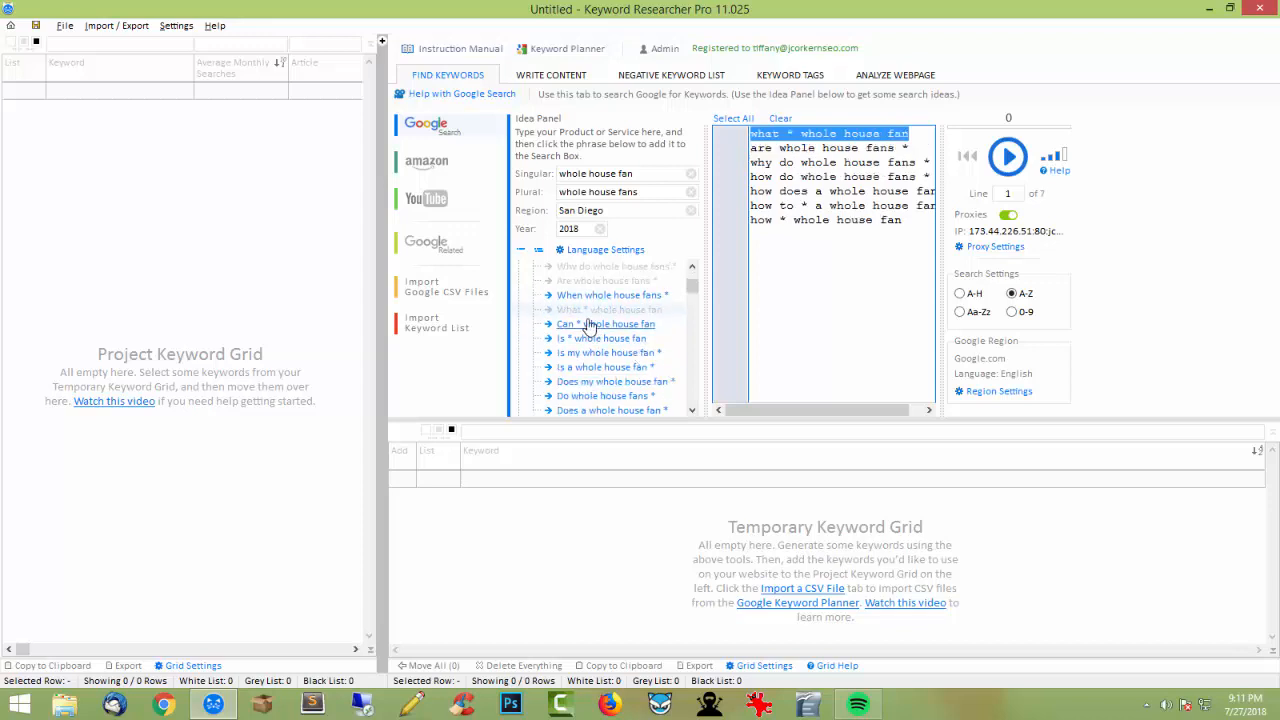
left_click(590, 325)
Step: Add "is * whole house fan", "is a whole house fan *", "do whole house fans *" and "does a whole house fan *" to the search phrases
scroll(605, 368, "down", 1)
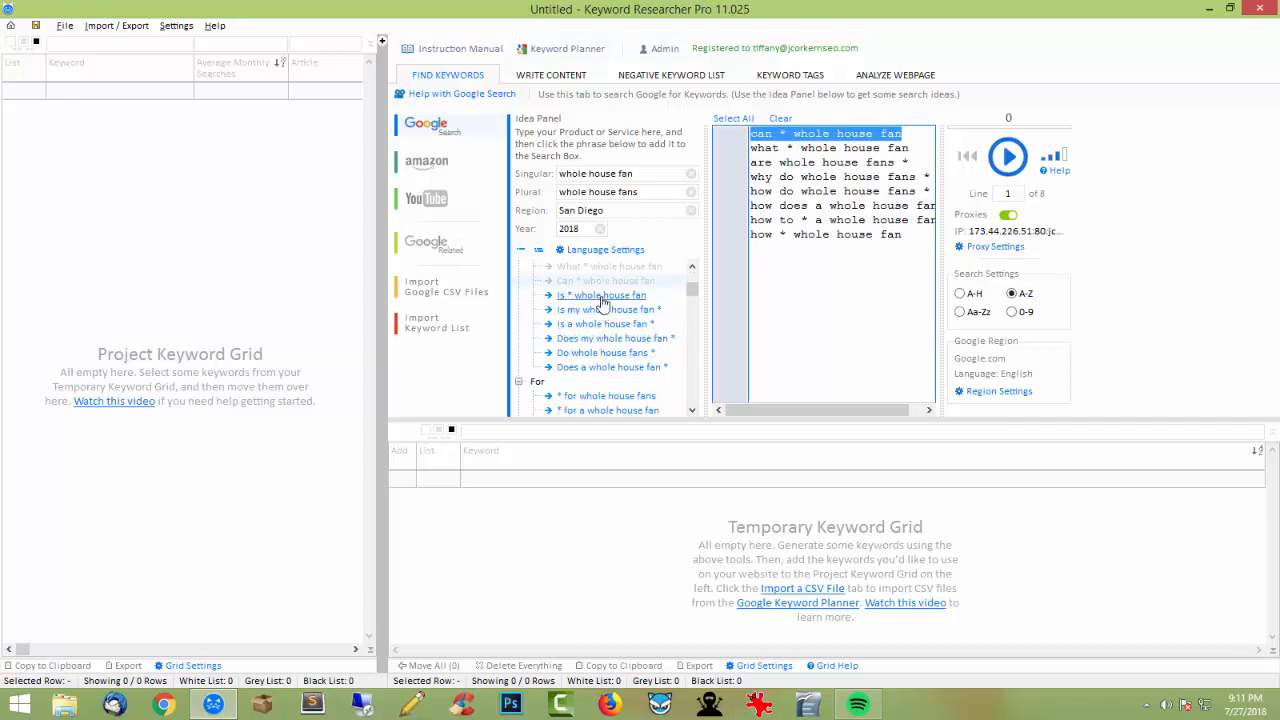
left_click(602, 297)
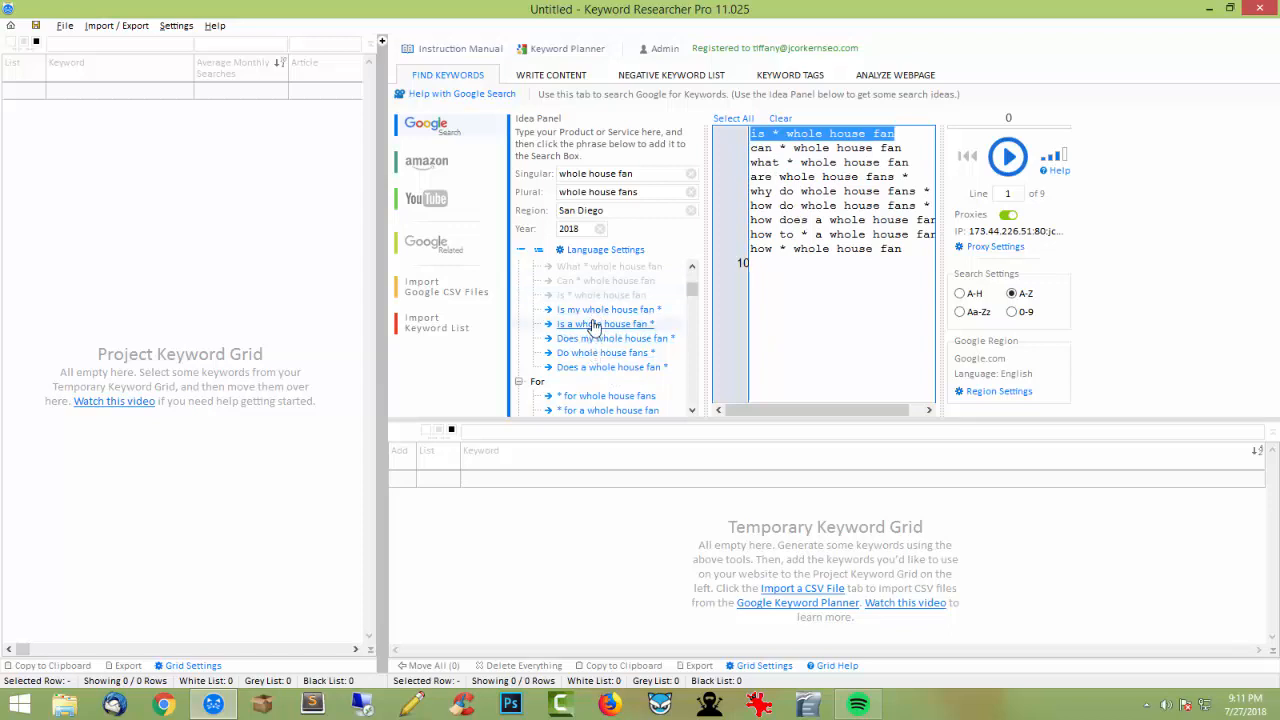
left_click(590, 325)
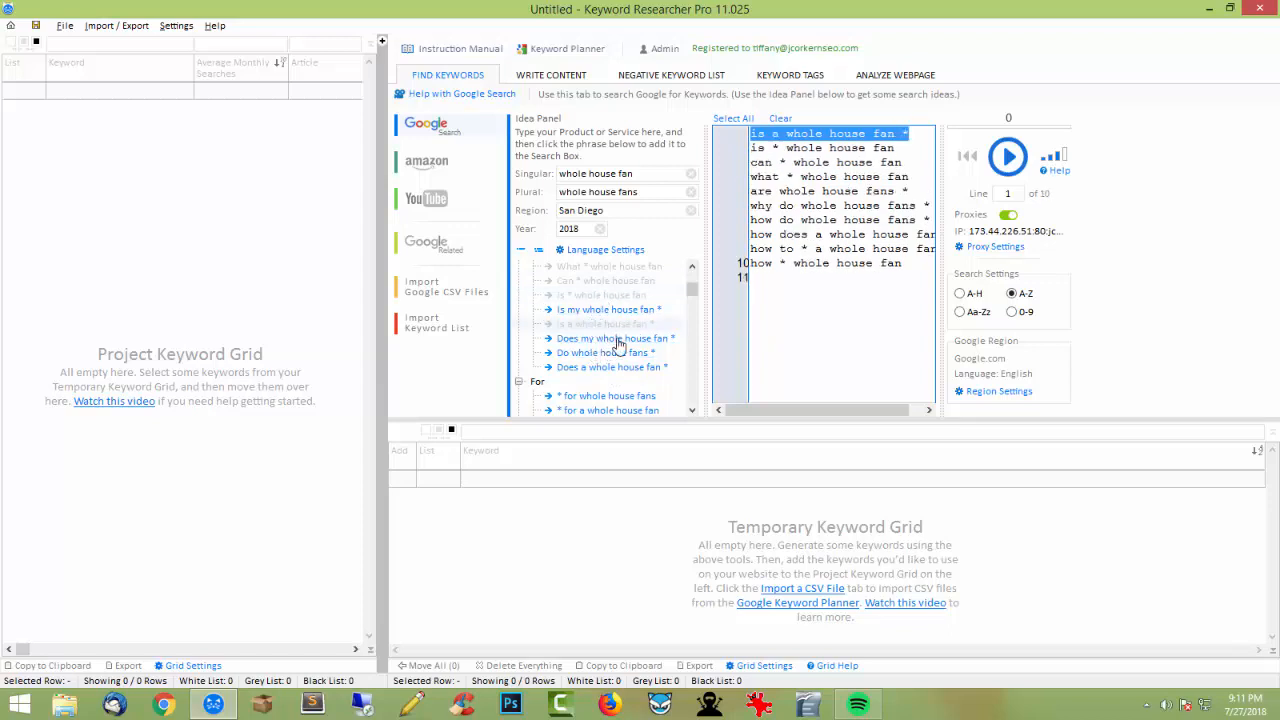
scroll(615, 345, "down", 2)
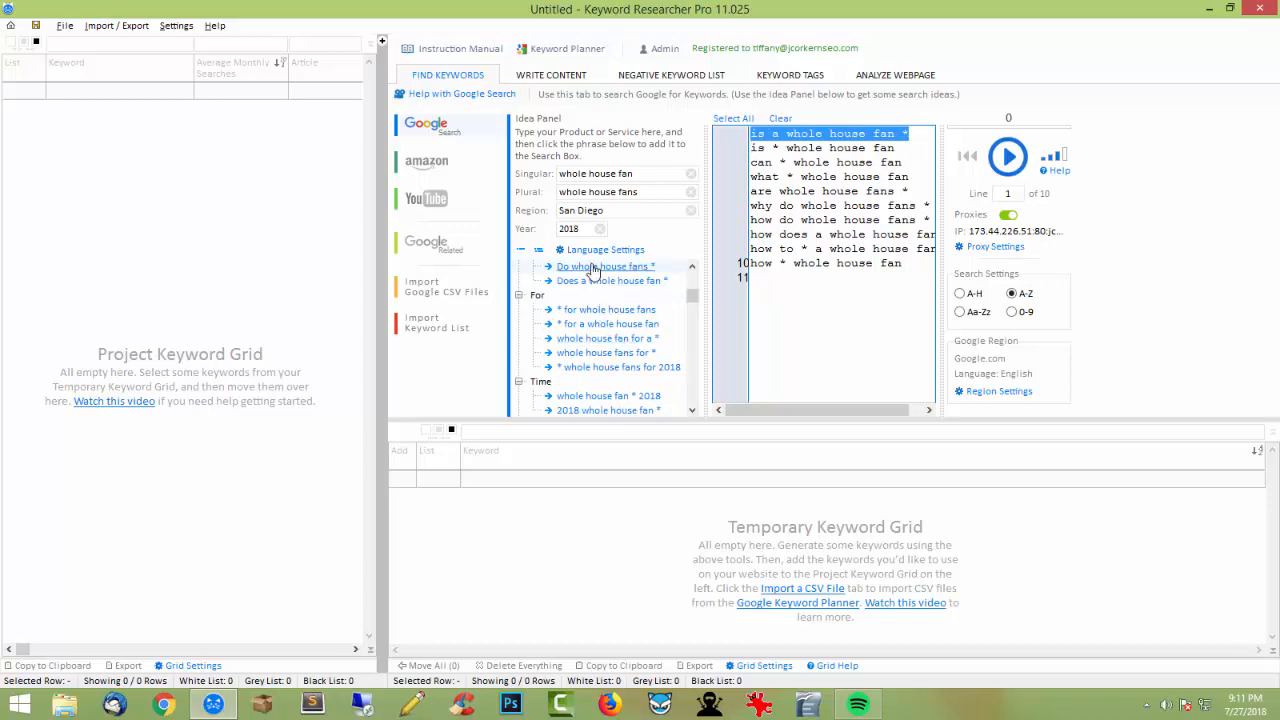
left_click(592, 266)
left_click(594, 282)
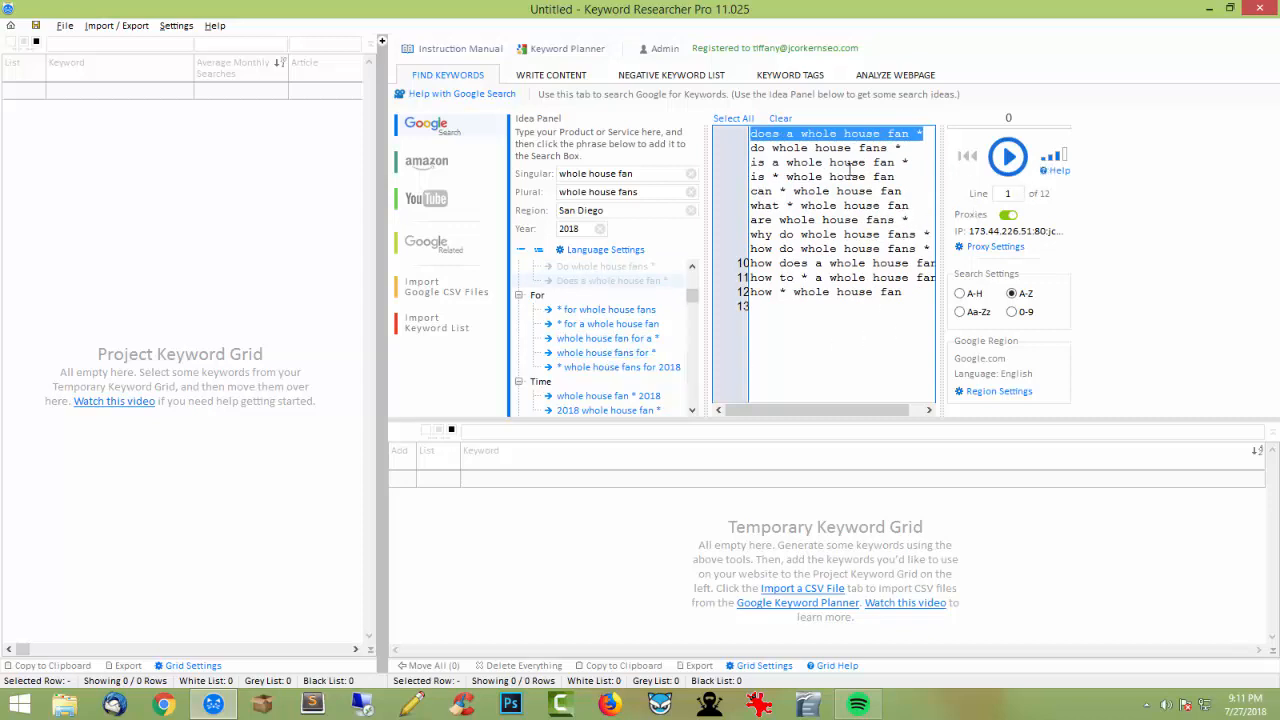
Step: Insert the custom phrase "best * whole house fans" as the first line of the search phrases, leaving no blank line below it
left_click(829, 340)
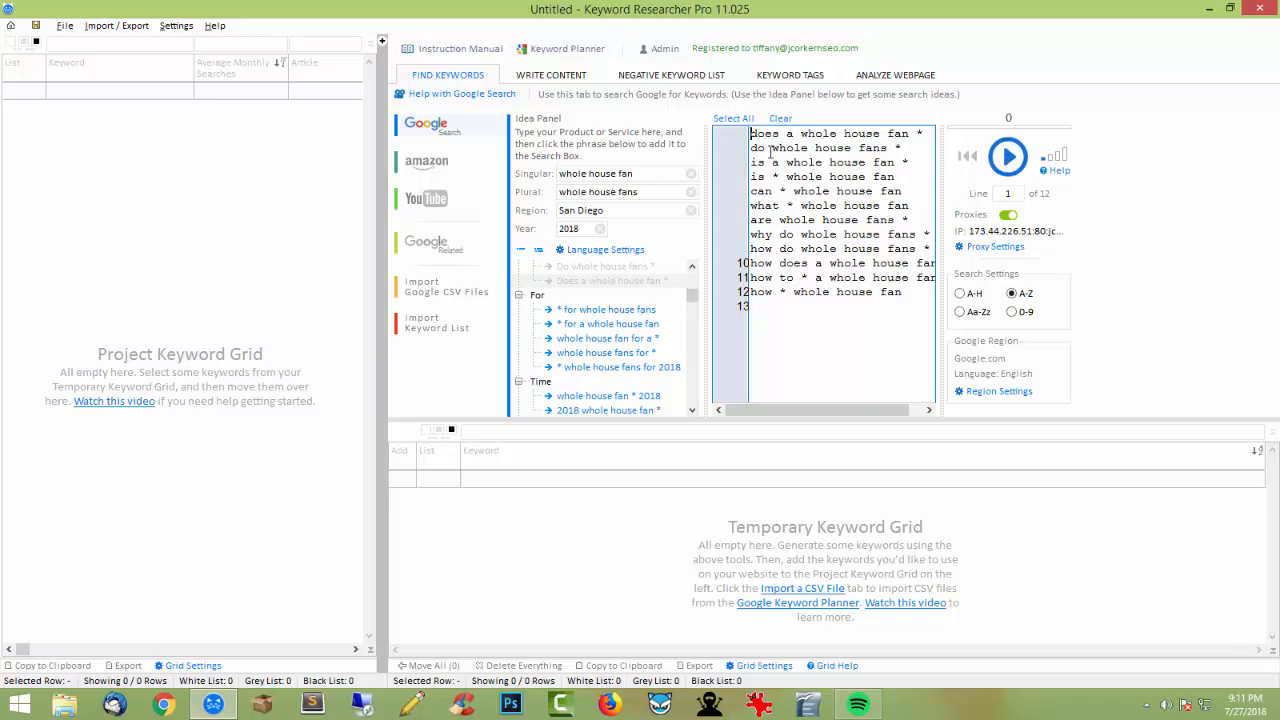
key("Return")
key("Return")
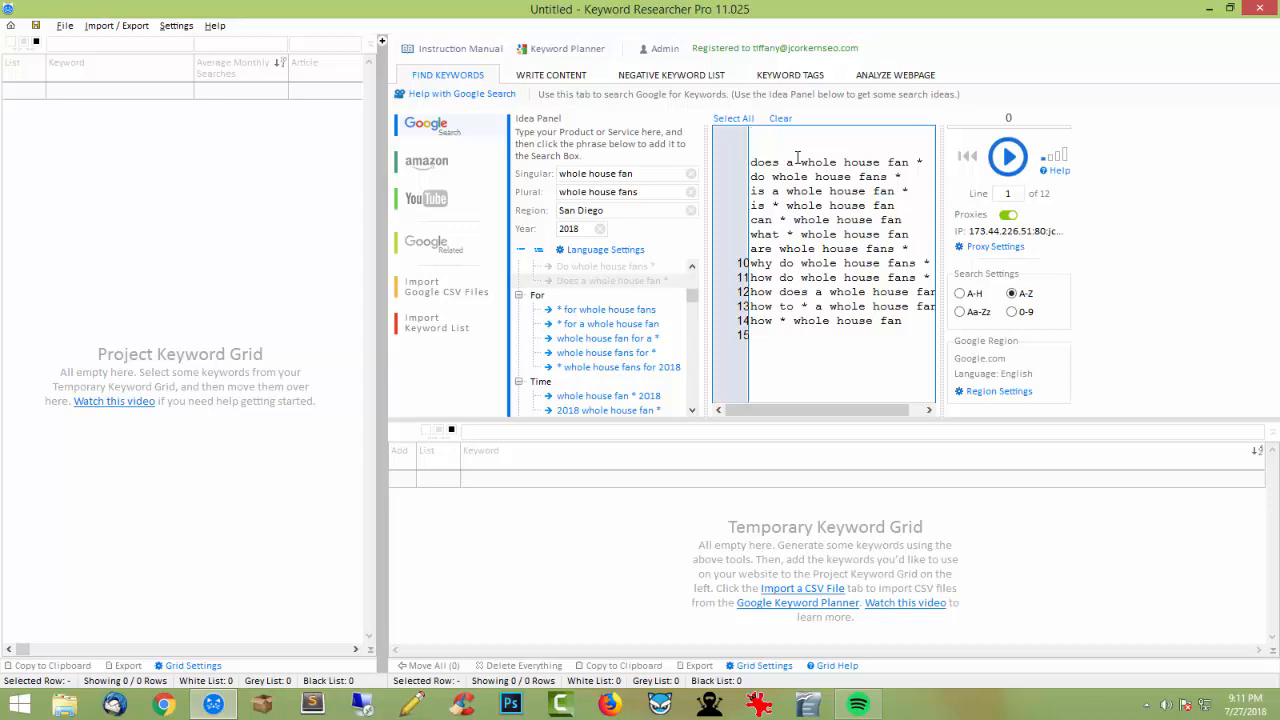
type("best w")
key("BackSpace")
key("BackSpace")
key("BackSpace")
type("* ewhhole hpu se fans")
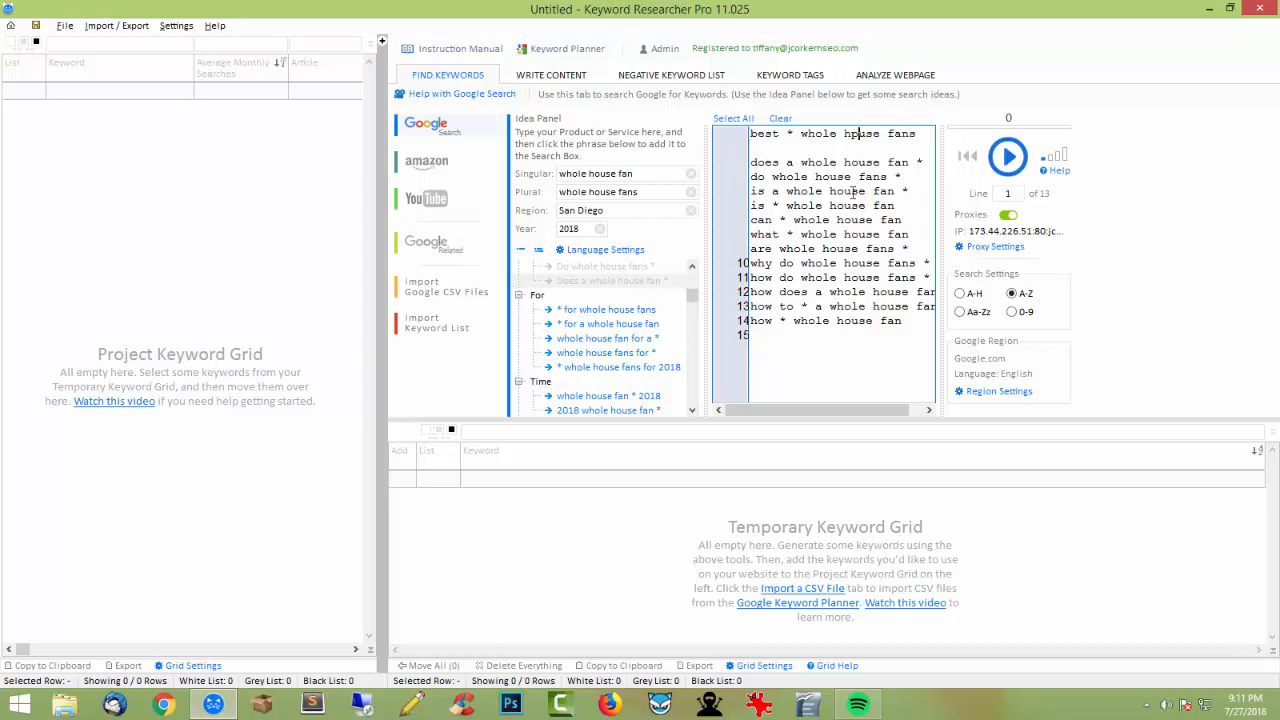
key("BackSpace")
type("o")
key("BackSpace")
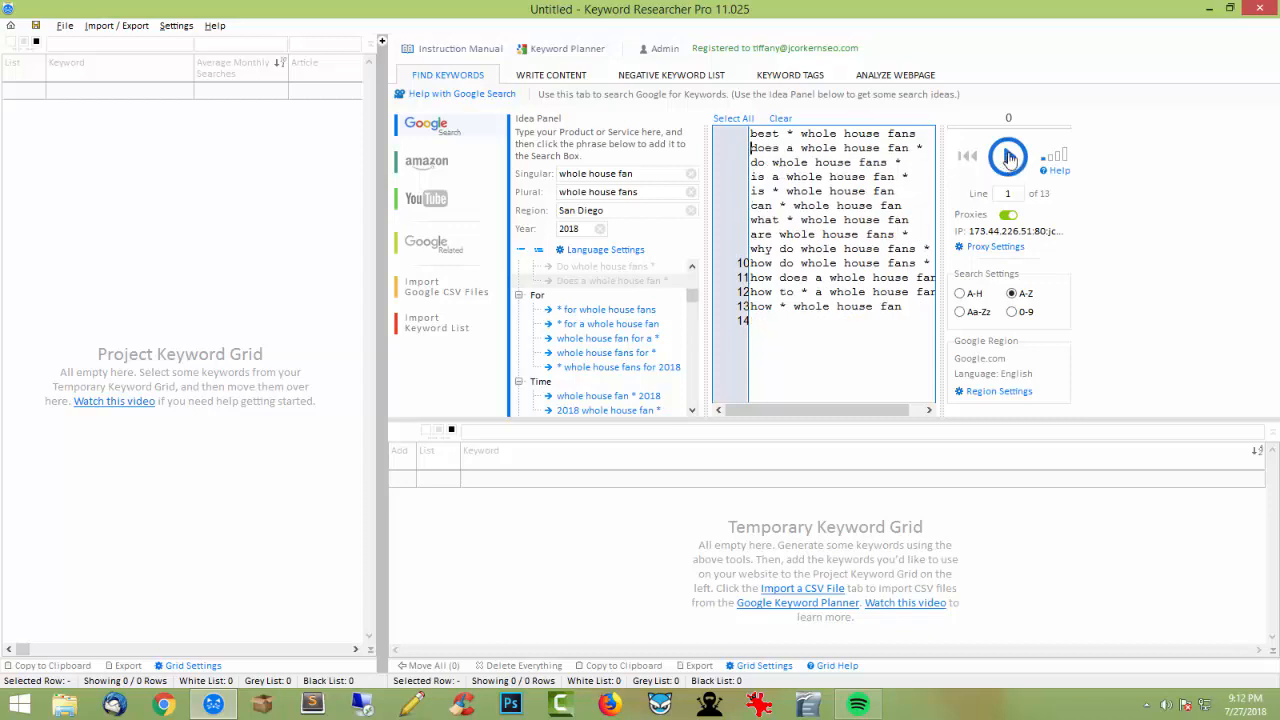
Step: Run the Google keyword search, pause it on the third phrase, and move all found keywords to the project grid
left_click(1010, 157)
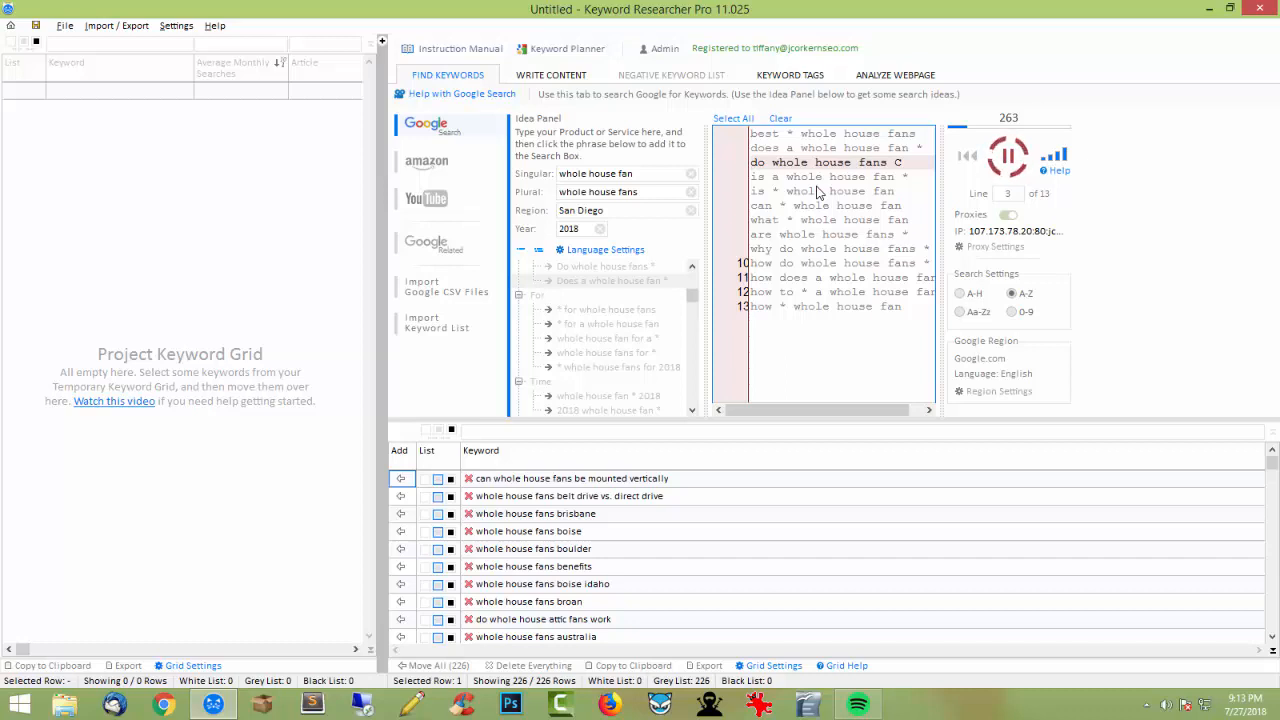
left_click(1010, 160)
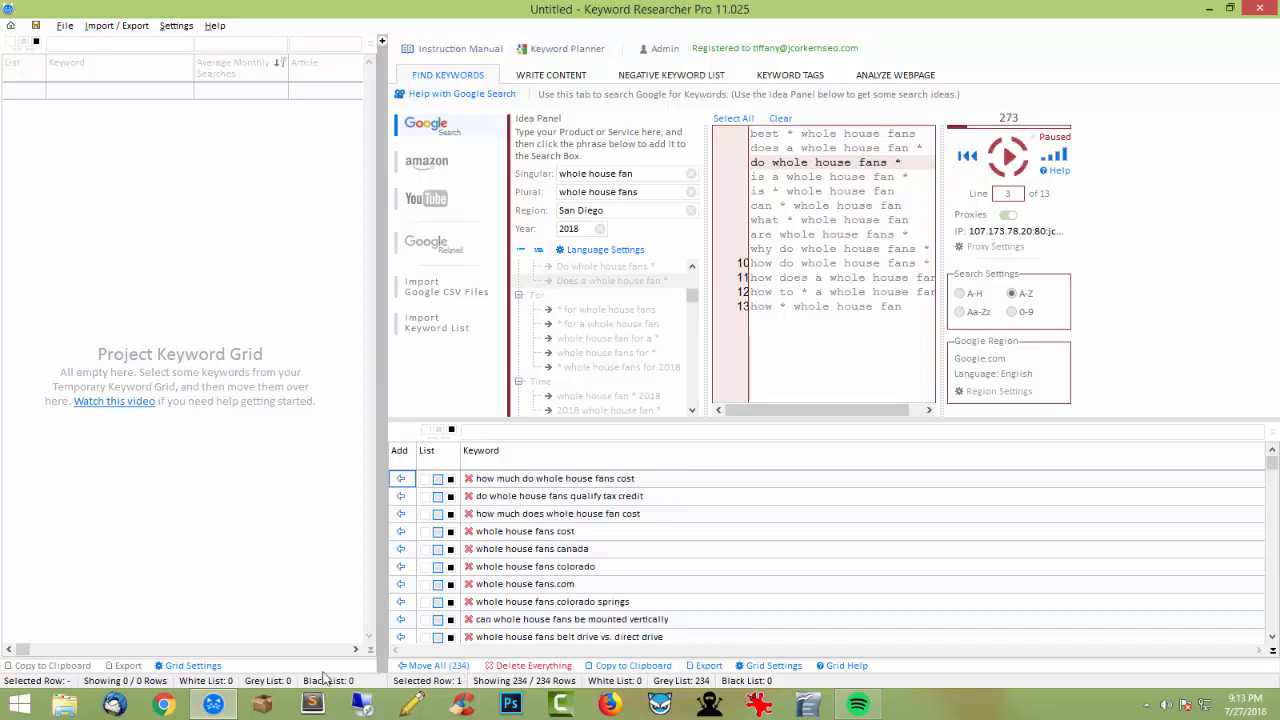
left_click(437, 666)
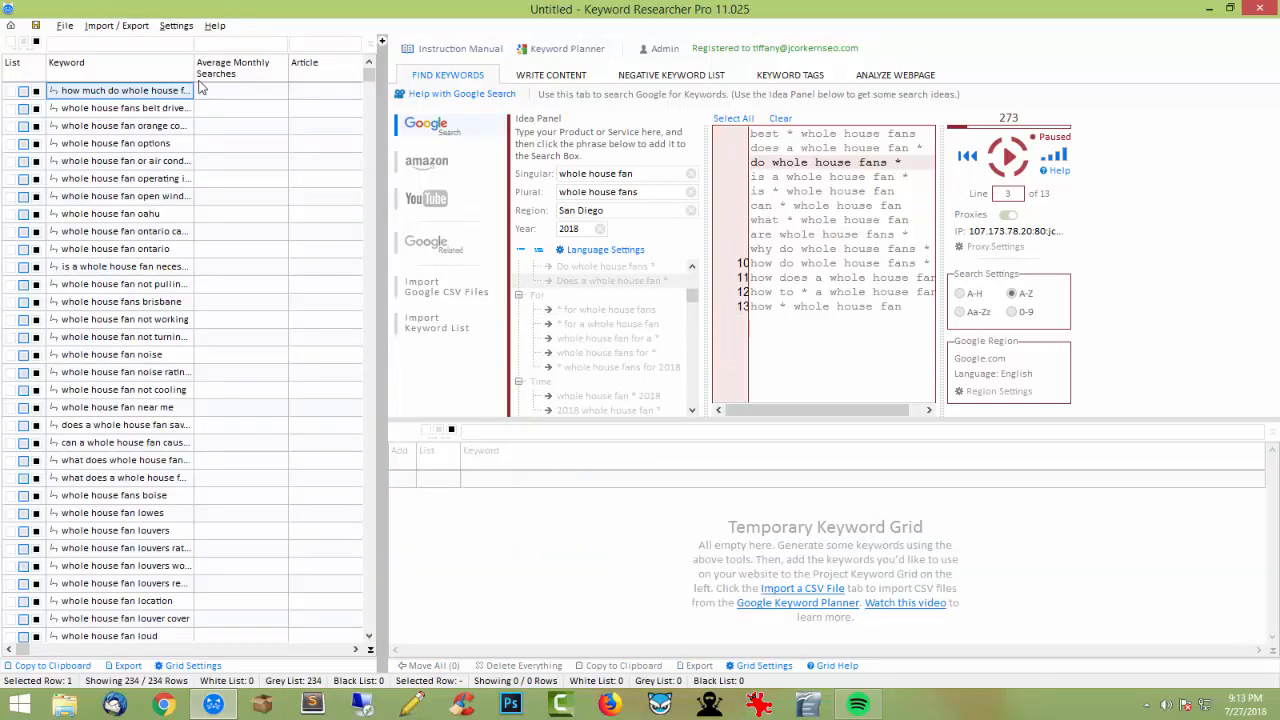
Step: Widen the project grid's Keyword column, filter the keywords by "cost" and select all the matches
left_click_drag(193, 72, 294, 75)
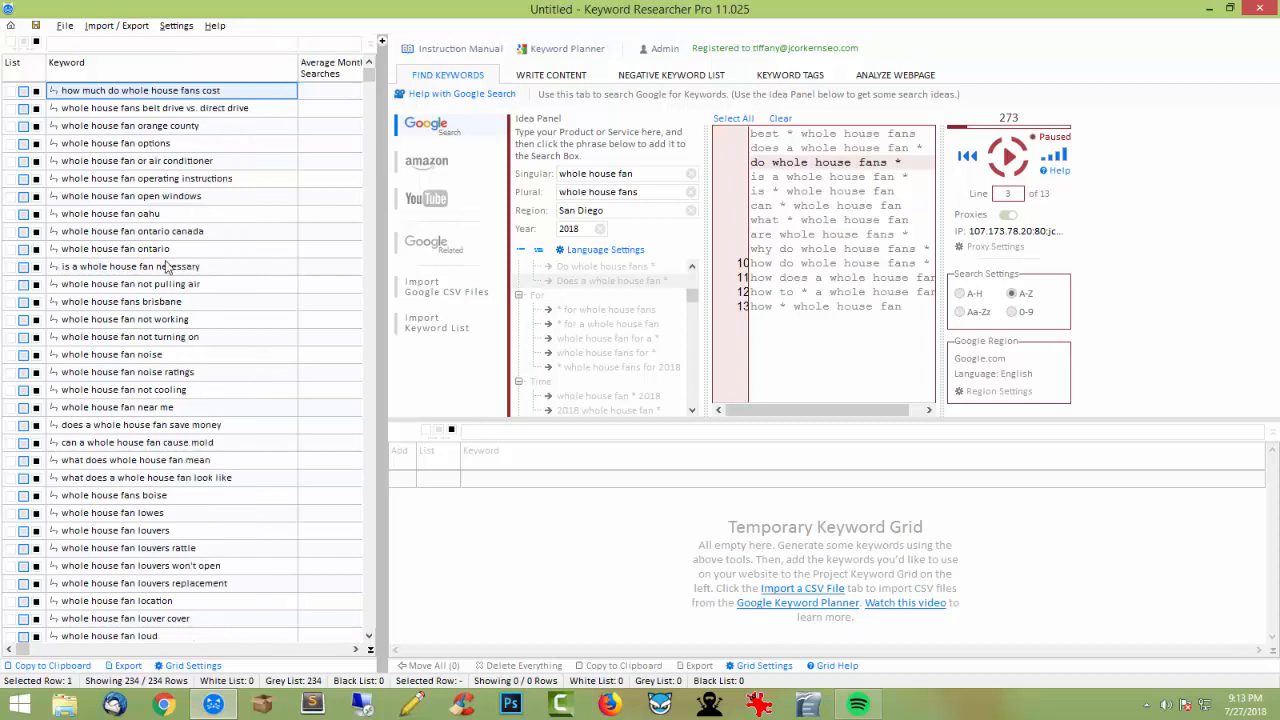
left_click(72, 44)
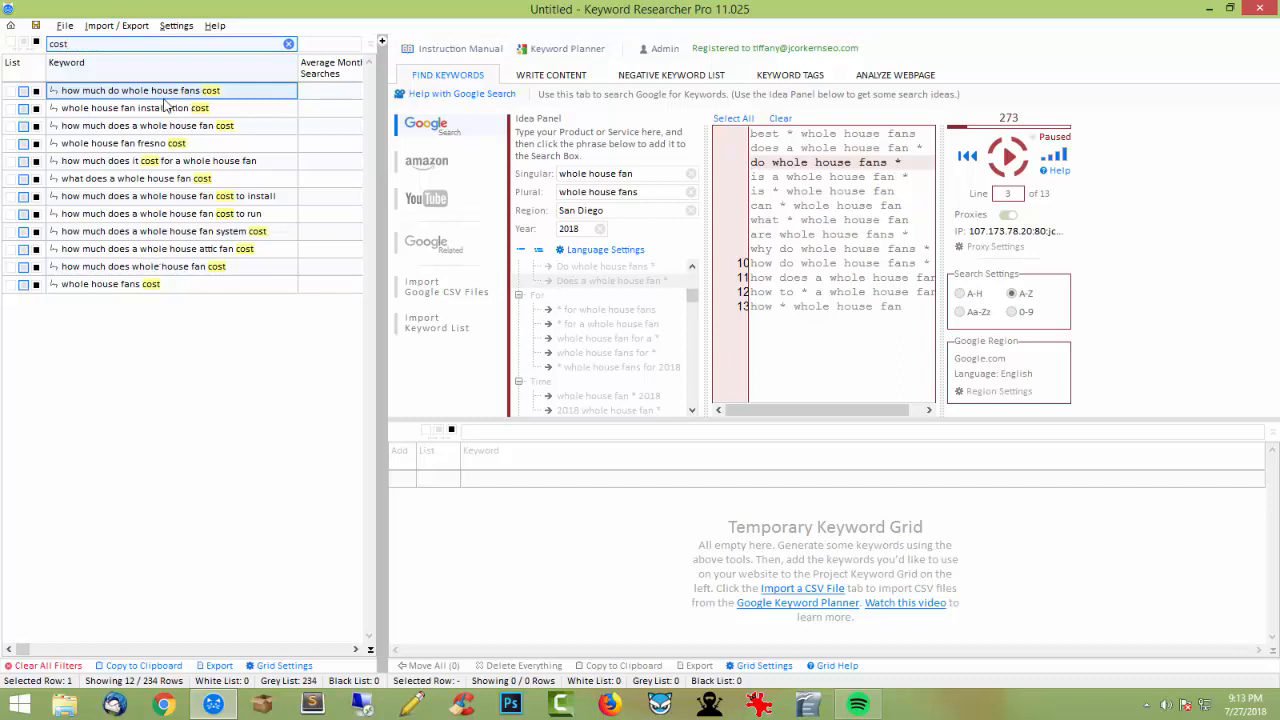
left_click_drag(150, 97, 157, 291)
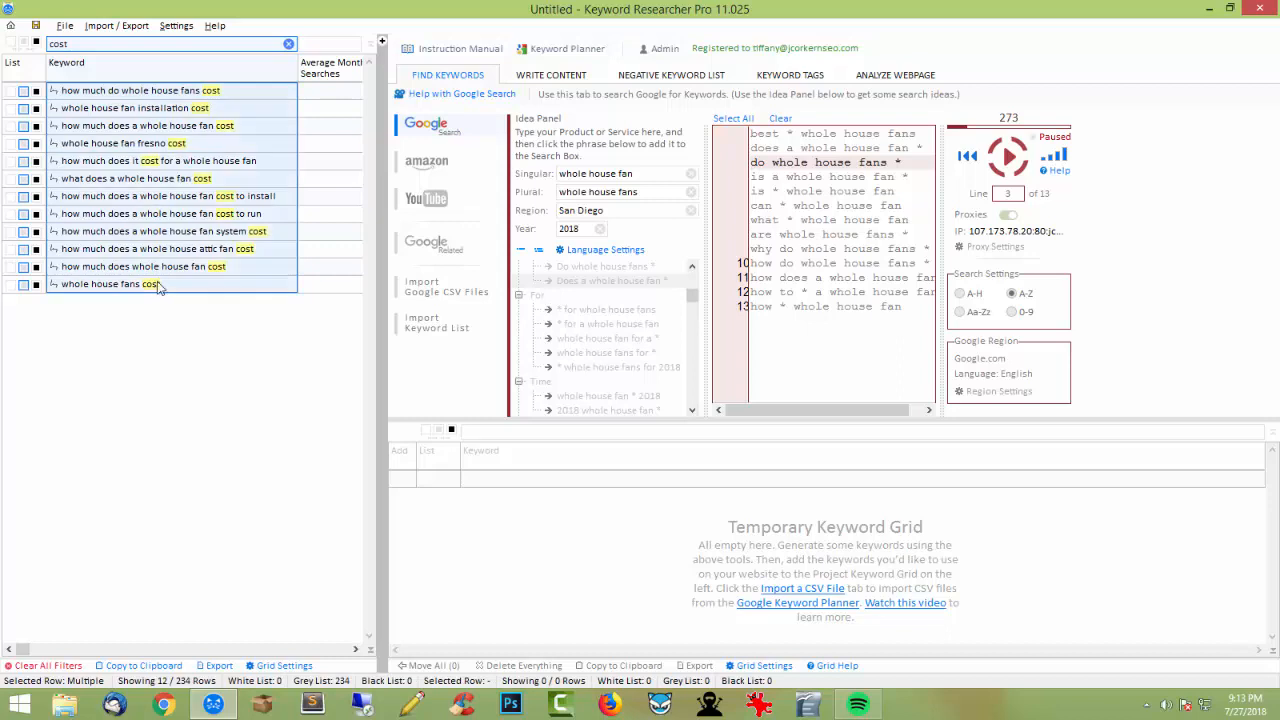
Step: Filter the project keywords by "price" to check for matches, then clear the filter
left_click_drag(70, 47, 19, 47)
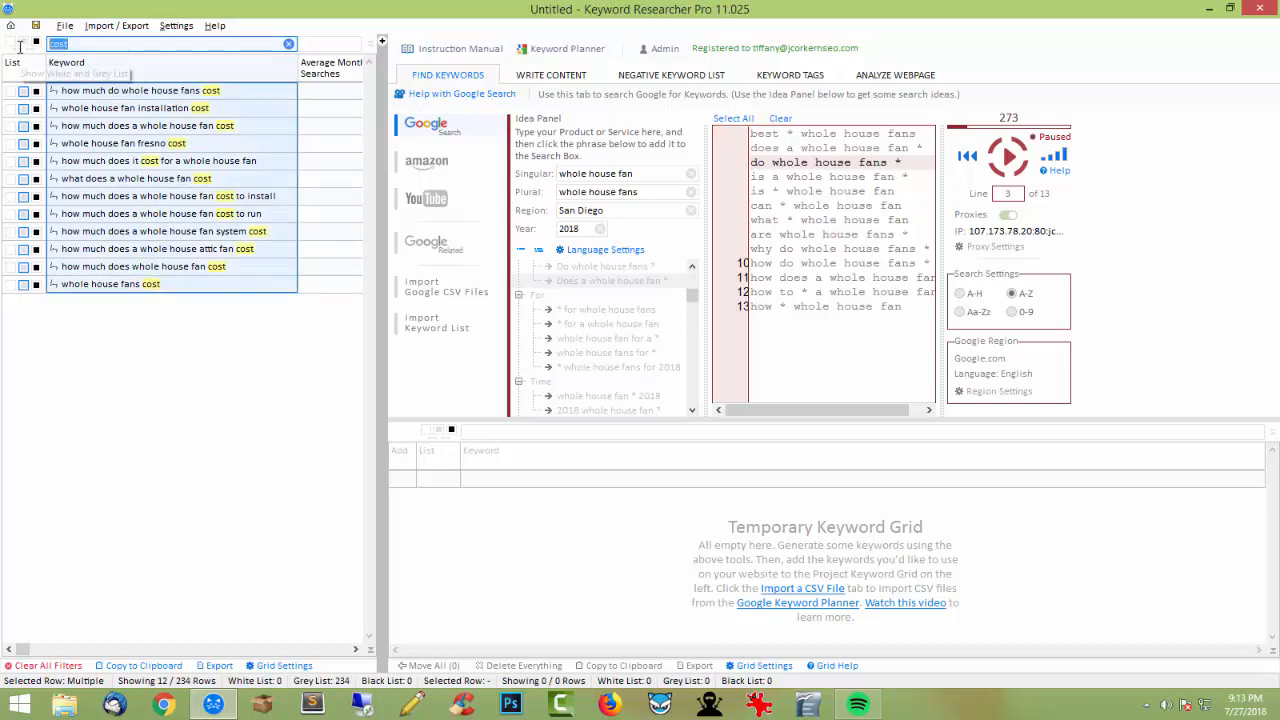
type("price")
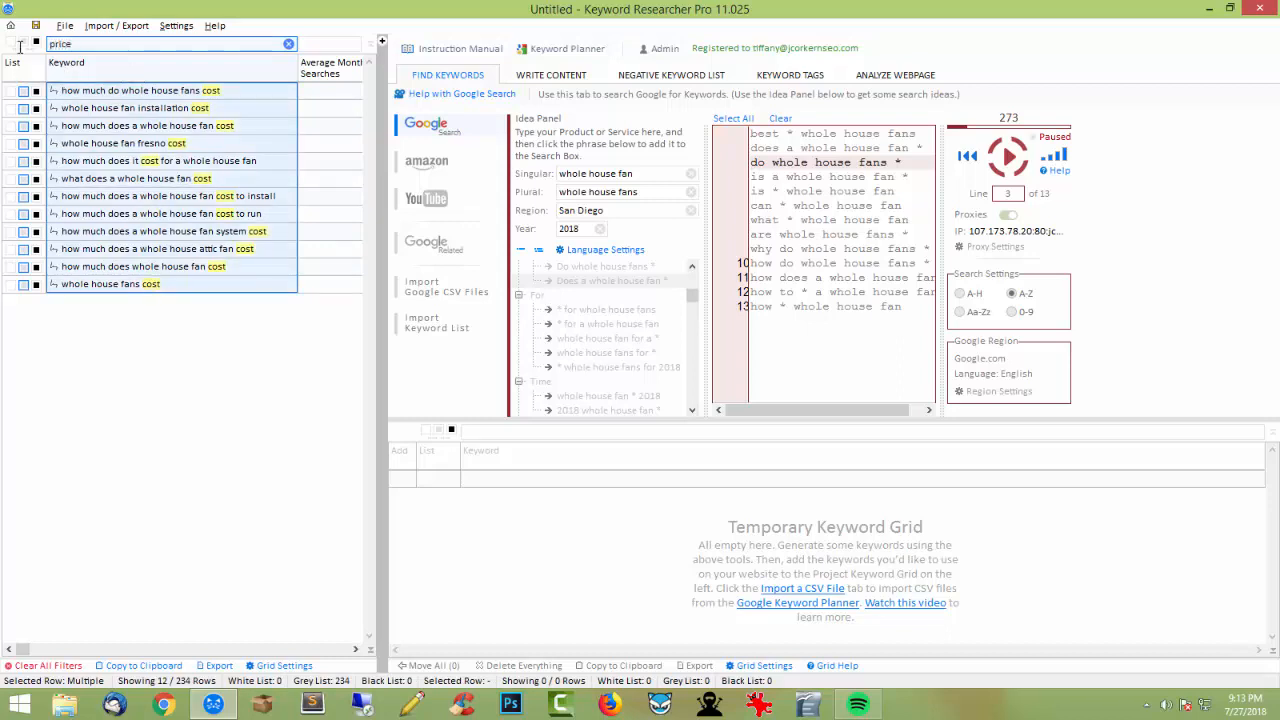
key("Return")
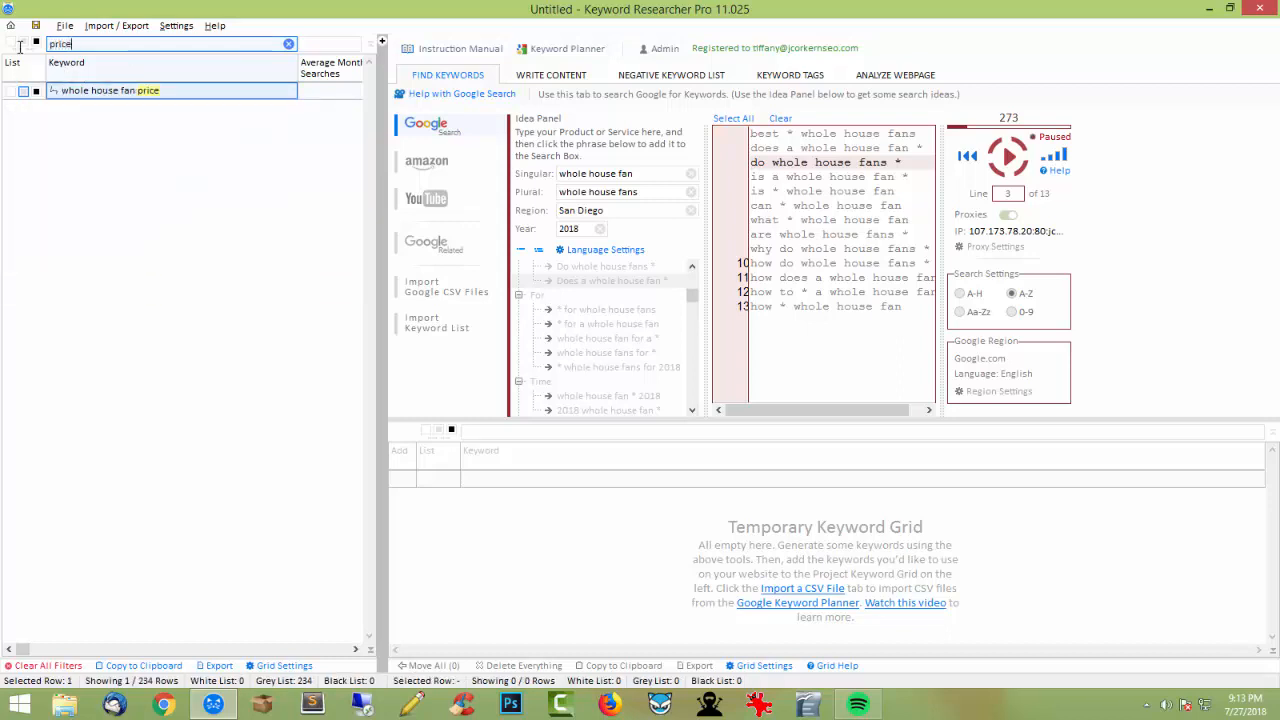
left_click(288, 46)
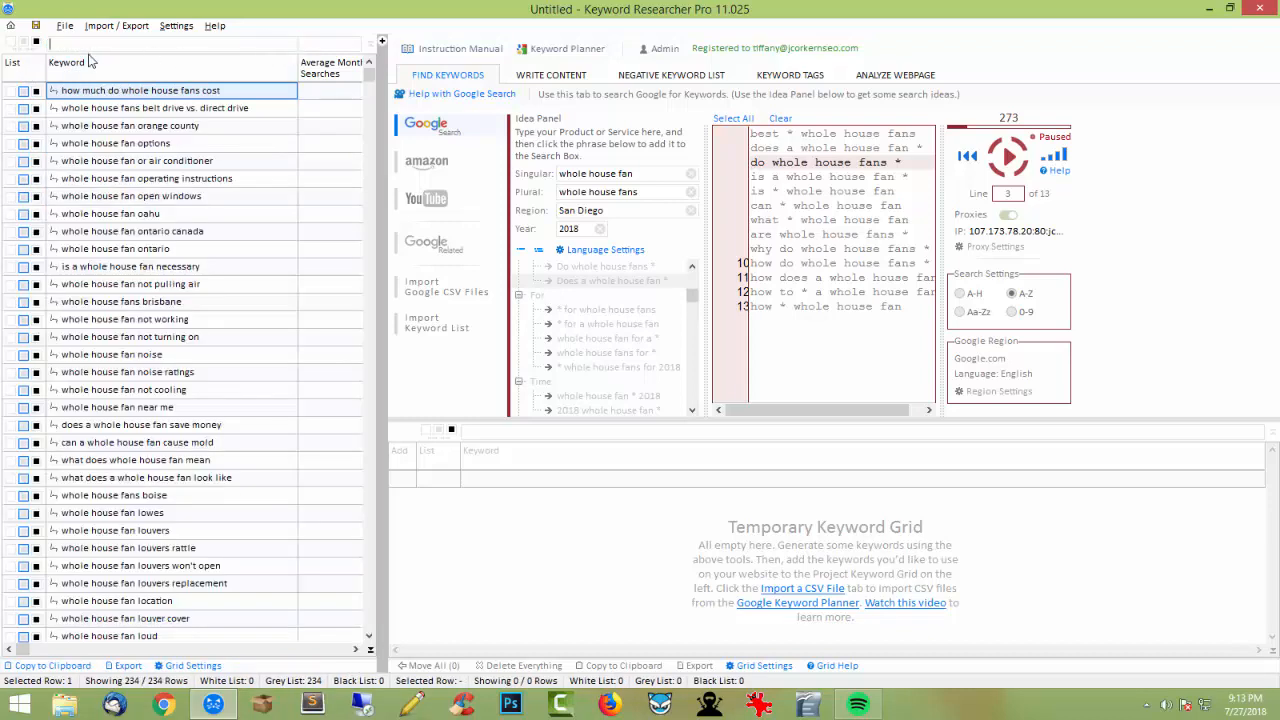
Step: Filter the project keywords by "cost" again, select the whole matching group, and clear the filter
type("cost")
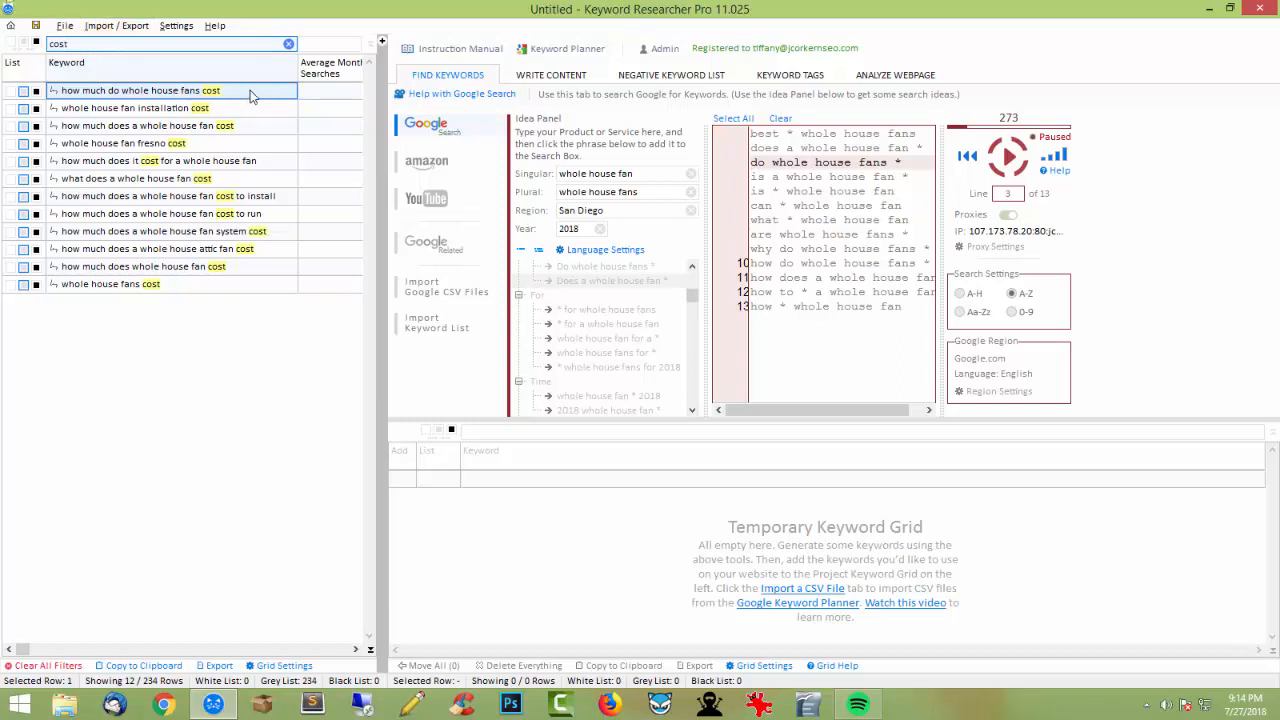
left_click_drag(251, 94, 237, 297)
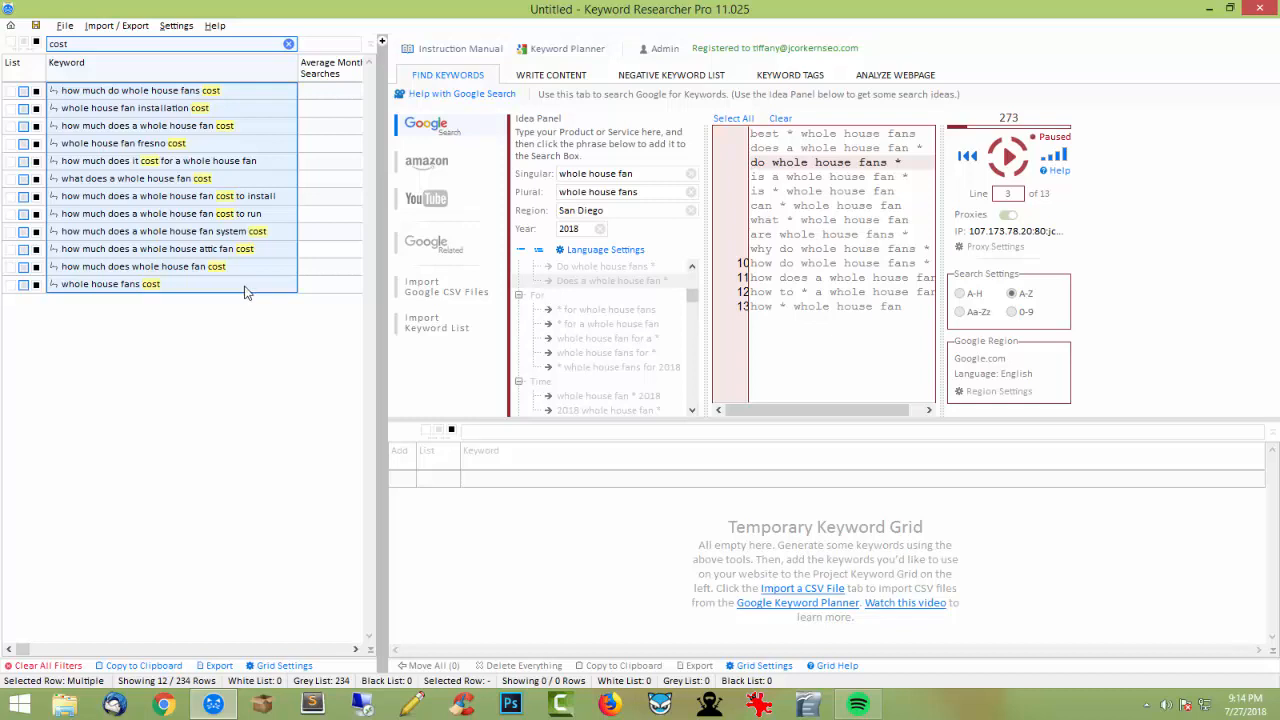
left_click(288, 44)
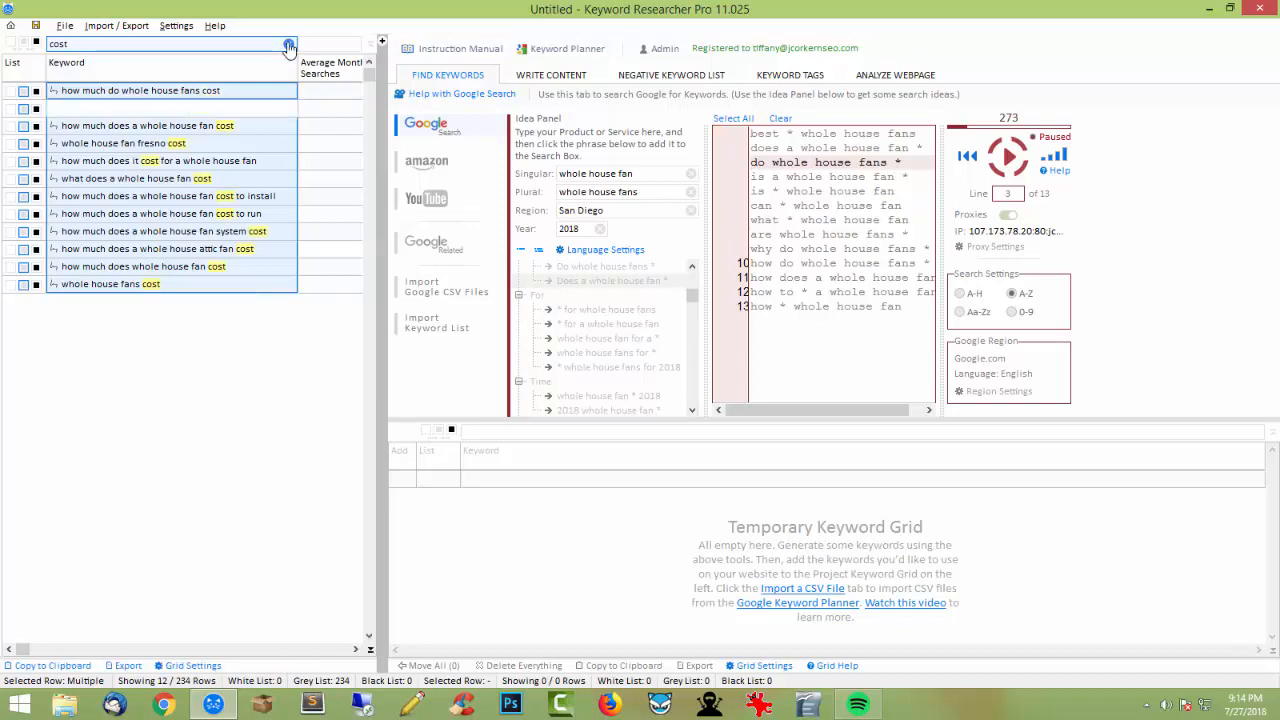
Step: Go down the unfiltered project keyword list to examine the remaining whole house fan phrases
key("Down")
key("Down")
key("Down")
key("Down")
key("Down")
key("Down")
key("Down")
key("Down")
key("Down")
key("Down")
key("Down")
key("Down")
key("Down")
key("Down")
key("Down")
key("Down")
key("Down")
key("Down")
key("Down")
key("Down")
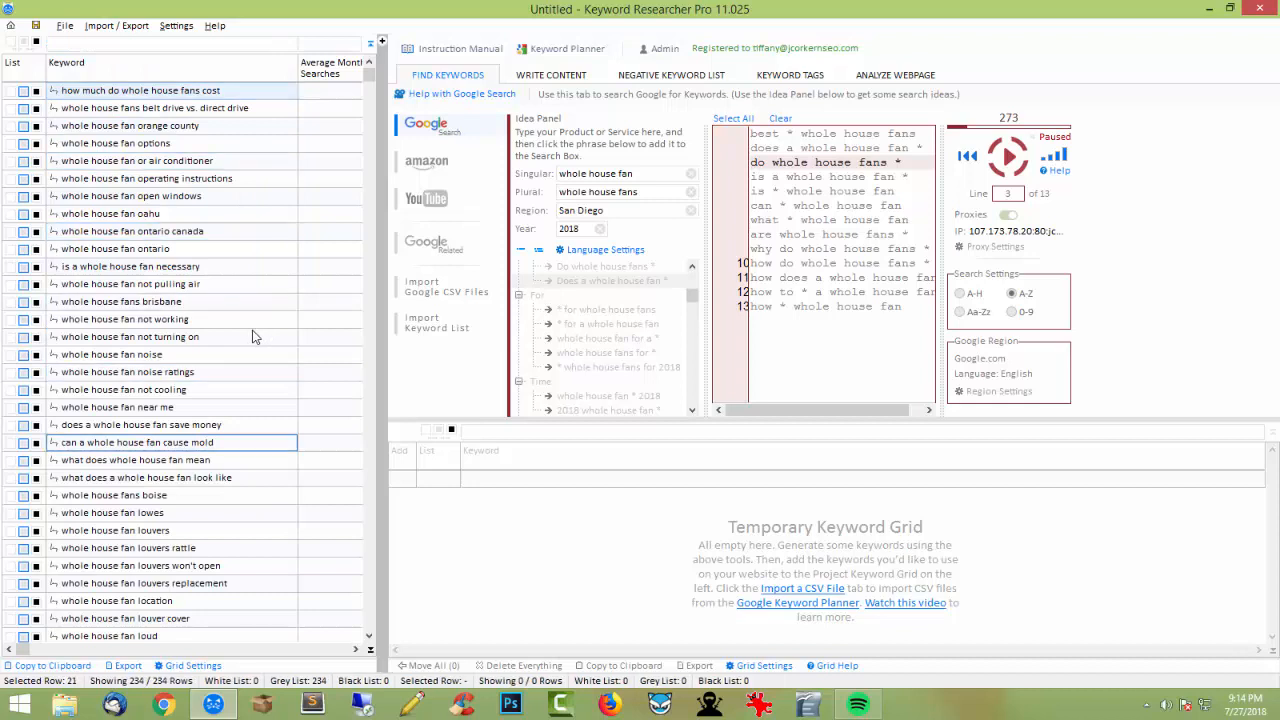
Step: Continue down the project keyword list to examine the phrases on noise, louvers, location, kits and shutting off
key("Down")
key("Down")
key("Down")
key("Down")
key("Down")
key("Down")
key("Down")
key("Down")
key("Down")
key("Down")
key("Down")
key("Down")
key("Down")
key("Down")
key("Down")
key("Down")
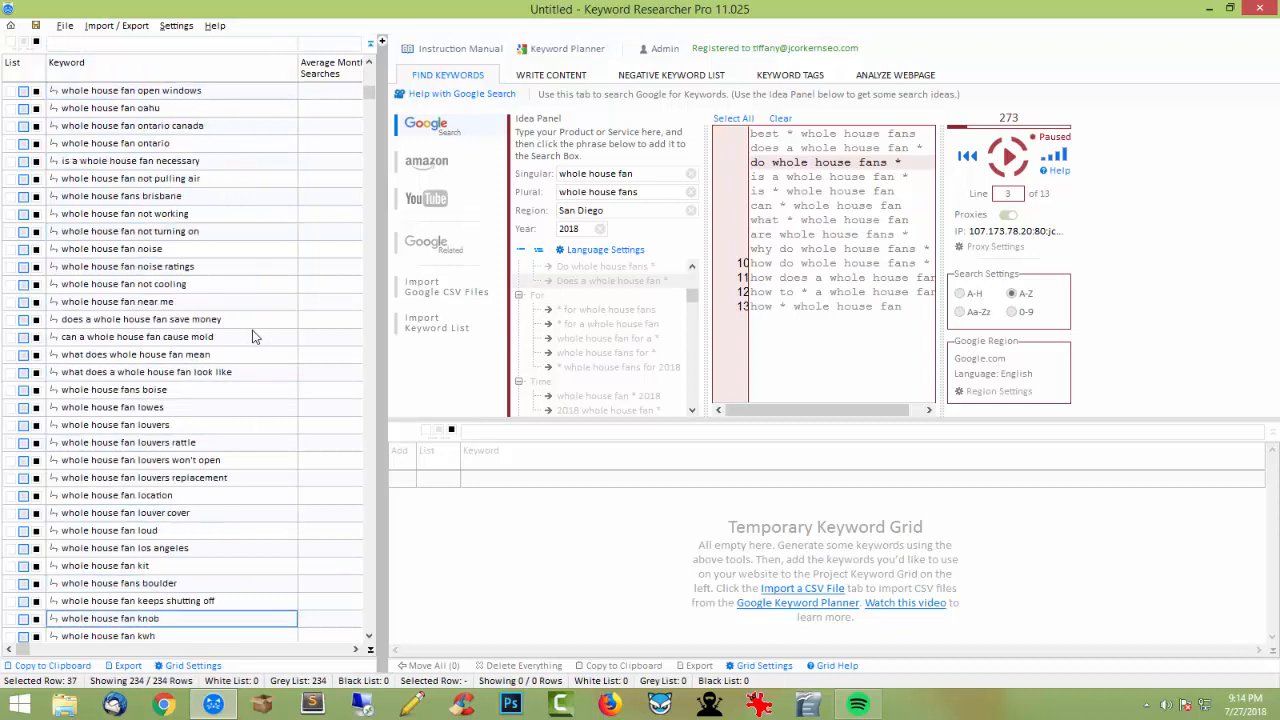
key("Down")
key("Down")
key("Down")
key("Down")
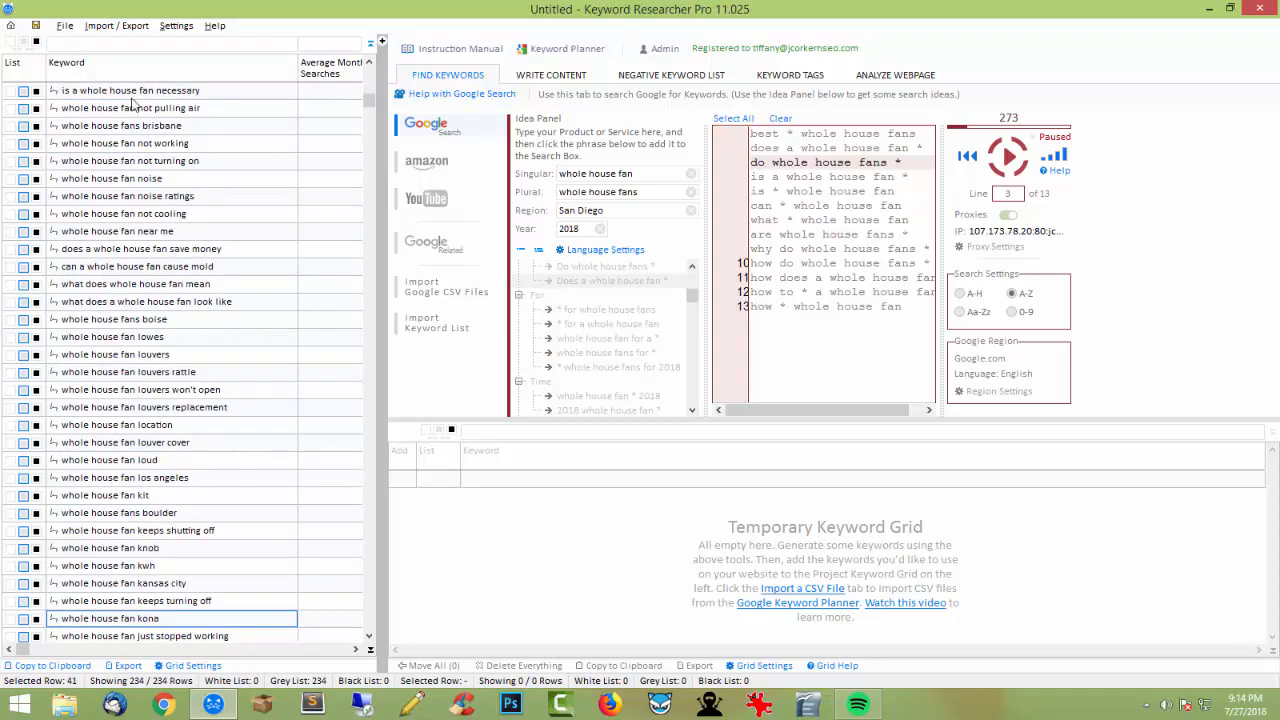
Step: Filter the project keywords by "rating", then by "best", and select all the "best" matches
type("rating")
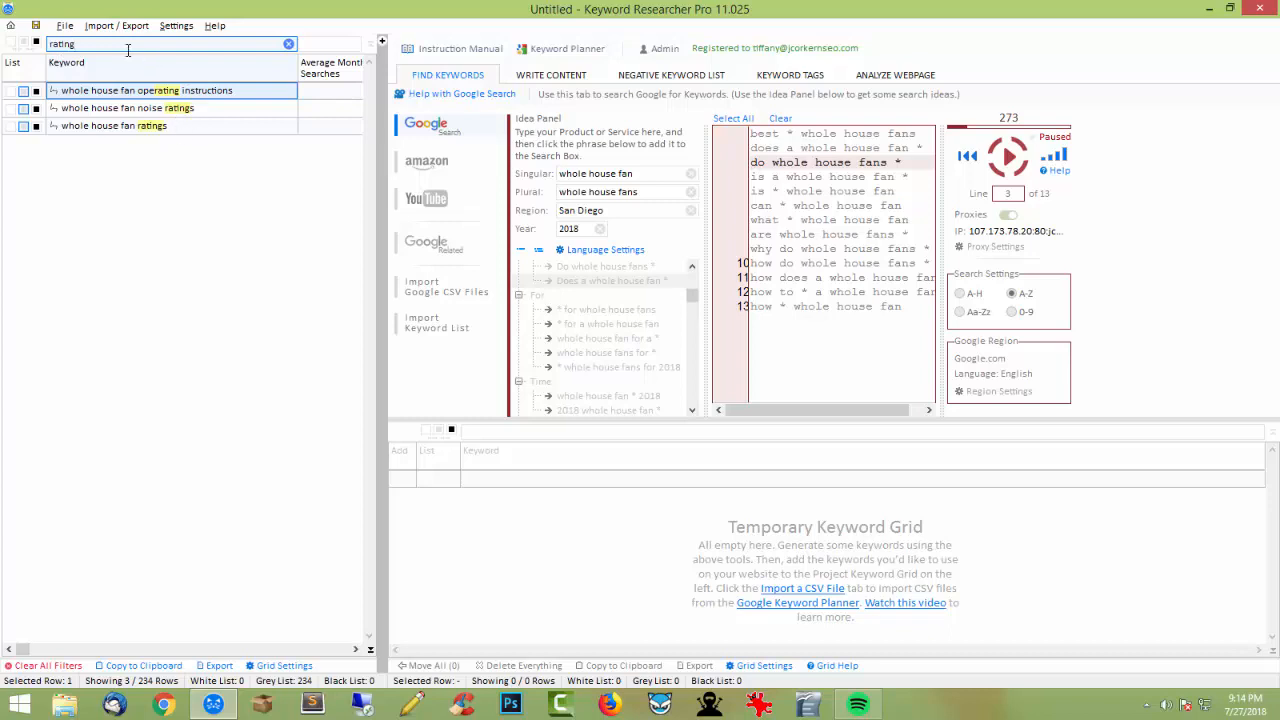
double_click(57, 48)
type("best")
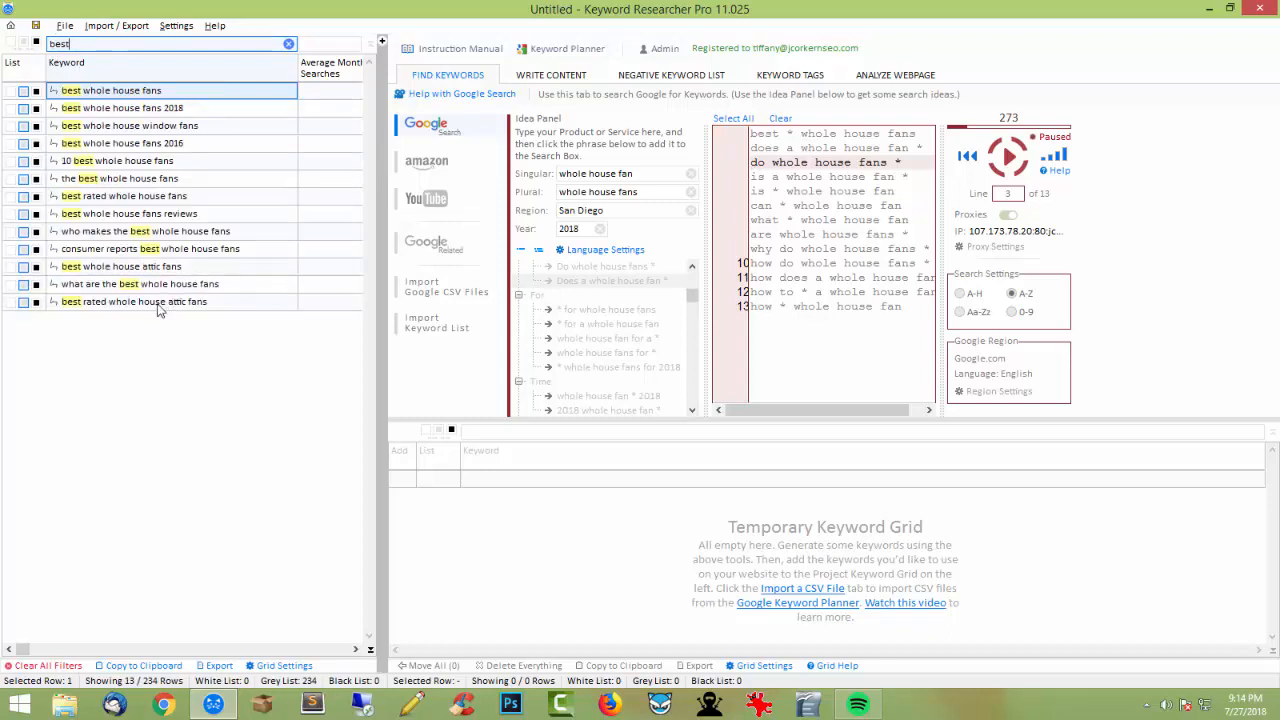
left_click_drag(168, 300, 163, 93)
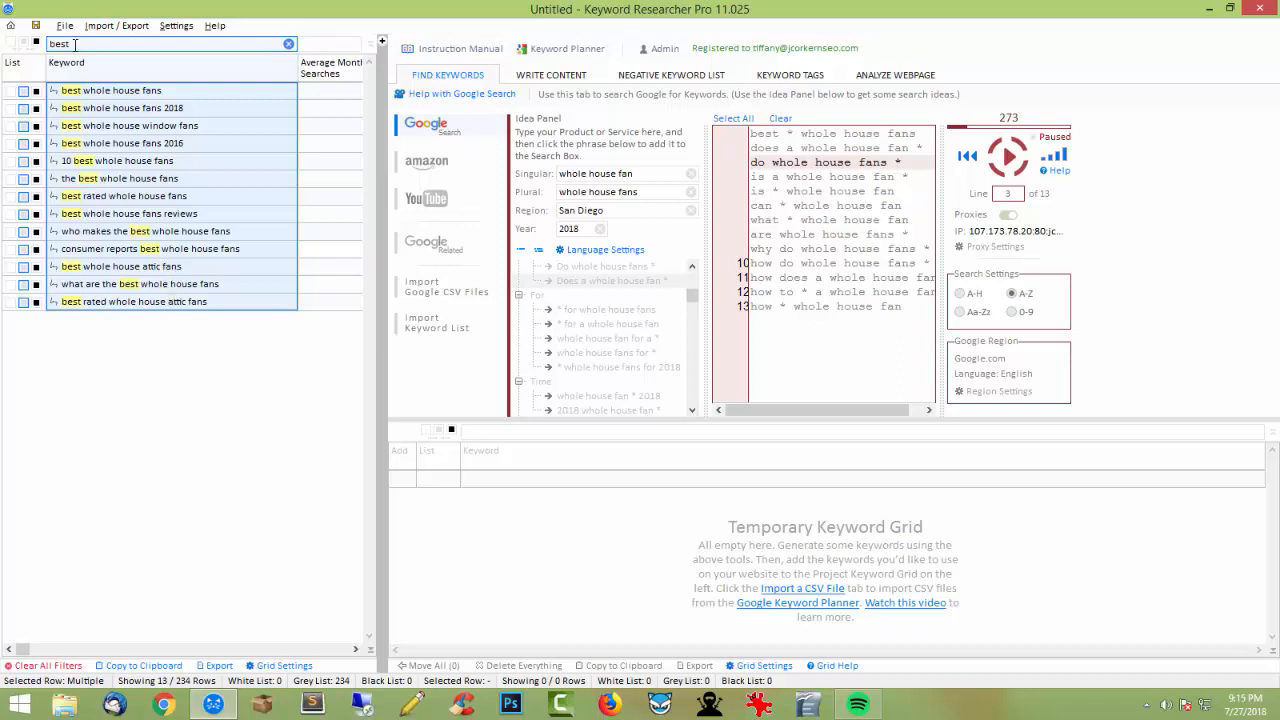
Step: Filter the project keywords by "review", select the whole matching group, and clear the filter
double_click(76, 44)
type("review")
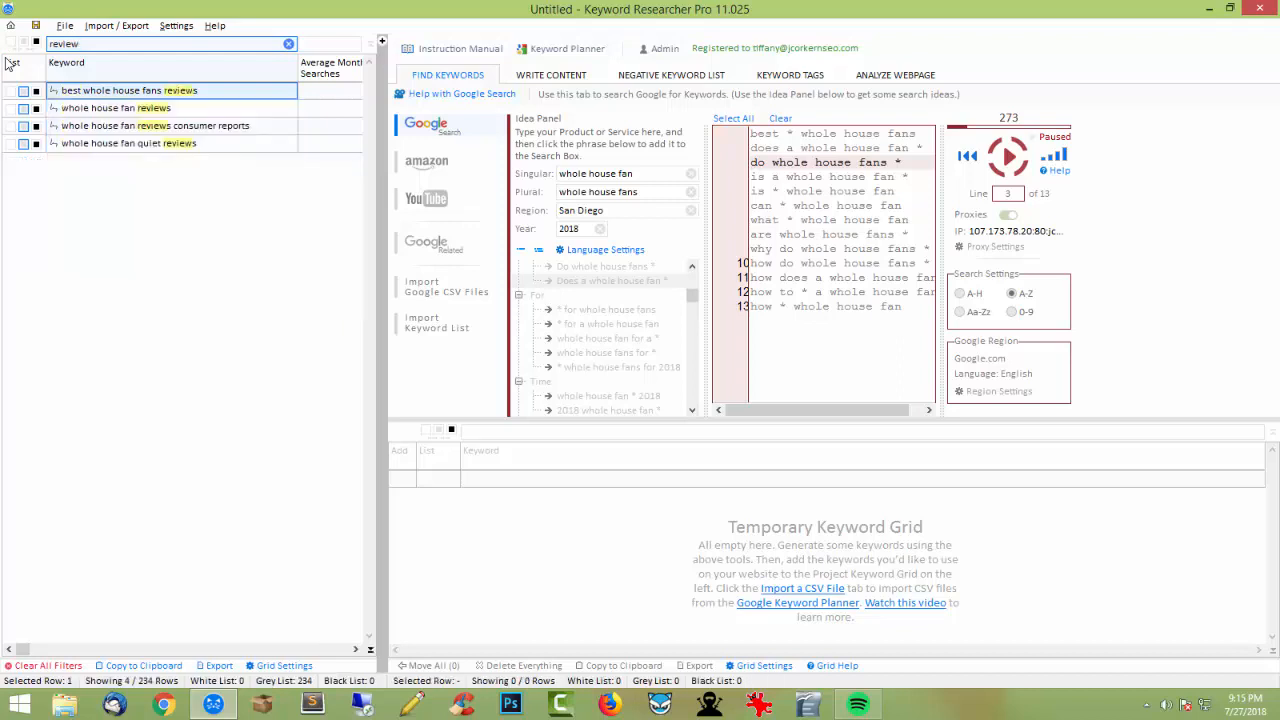
left_click(187, 92)
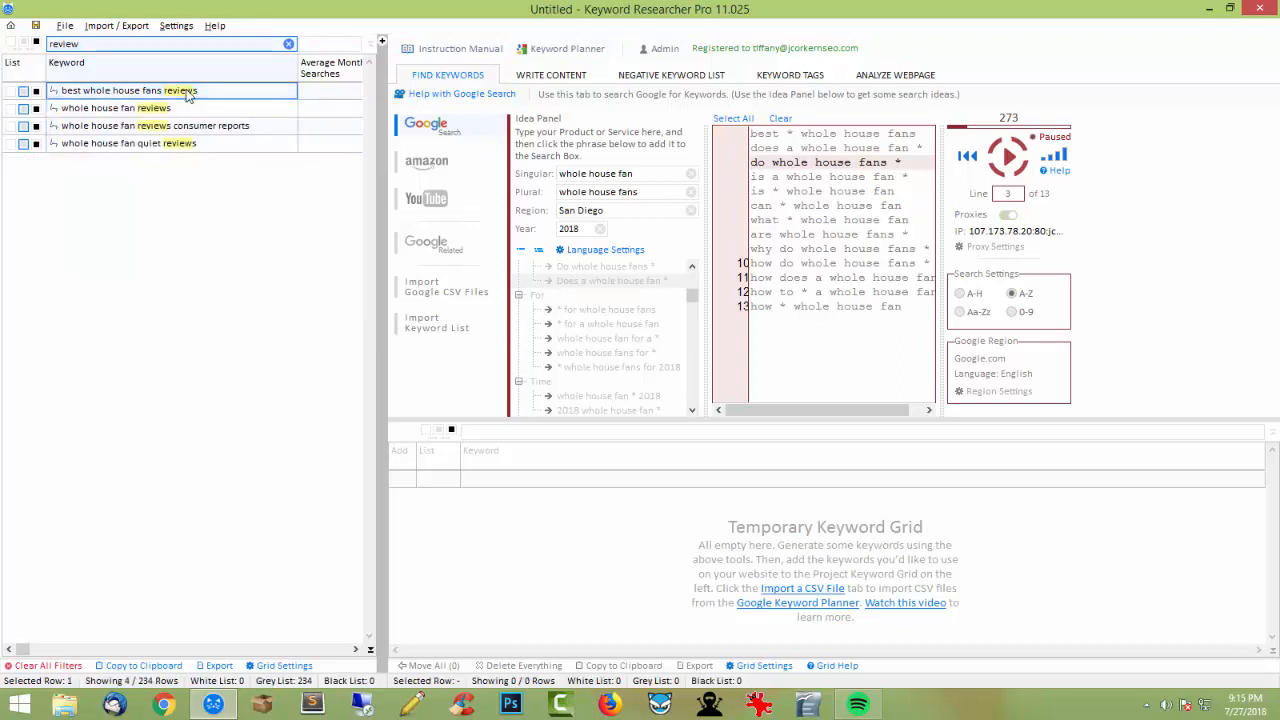
left_click_drag(187, 95, 181, 148)
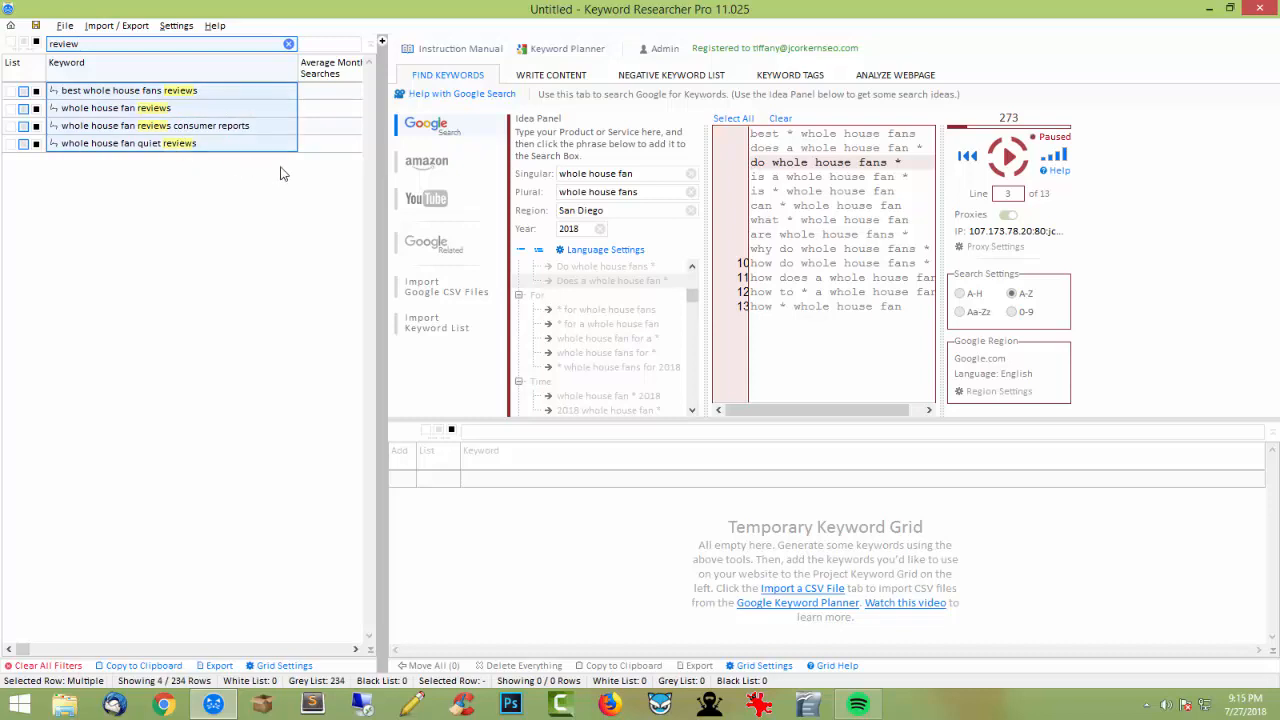
left_click(289, 46)
Step: Filter the project keywords by "install", check the installation cost and cost-to-install phrases, and clear the filter
scroll(192, 332, "down", 15)
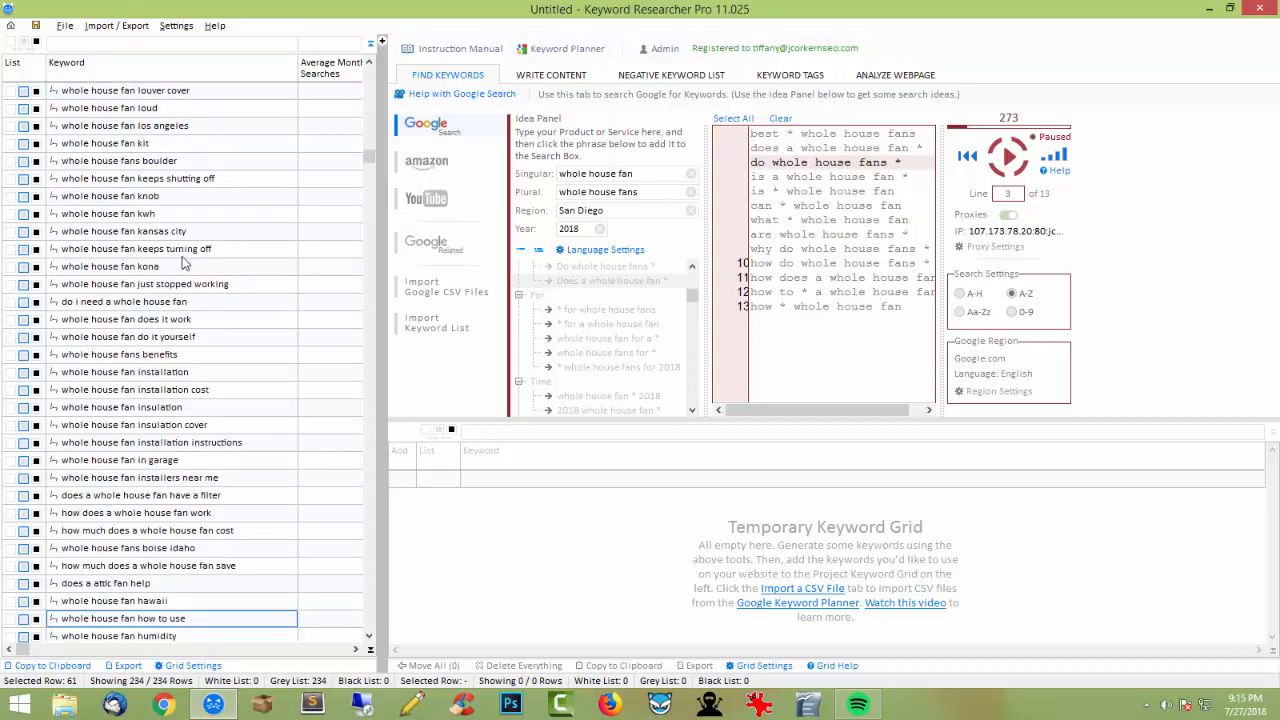
left_click(88, 45)
type("install")
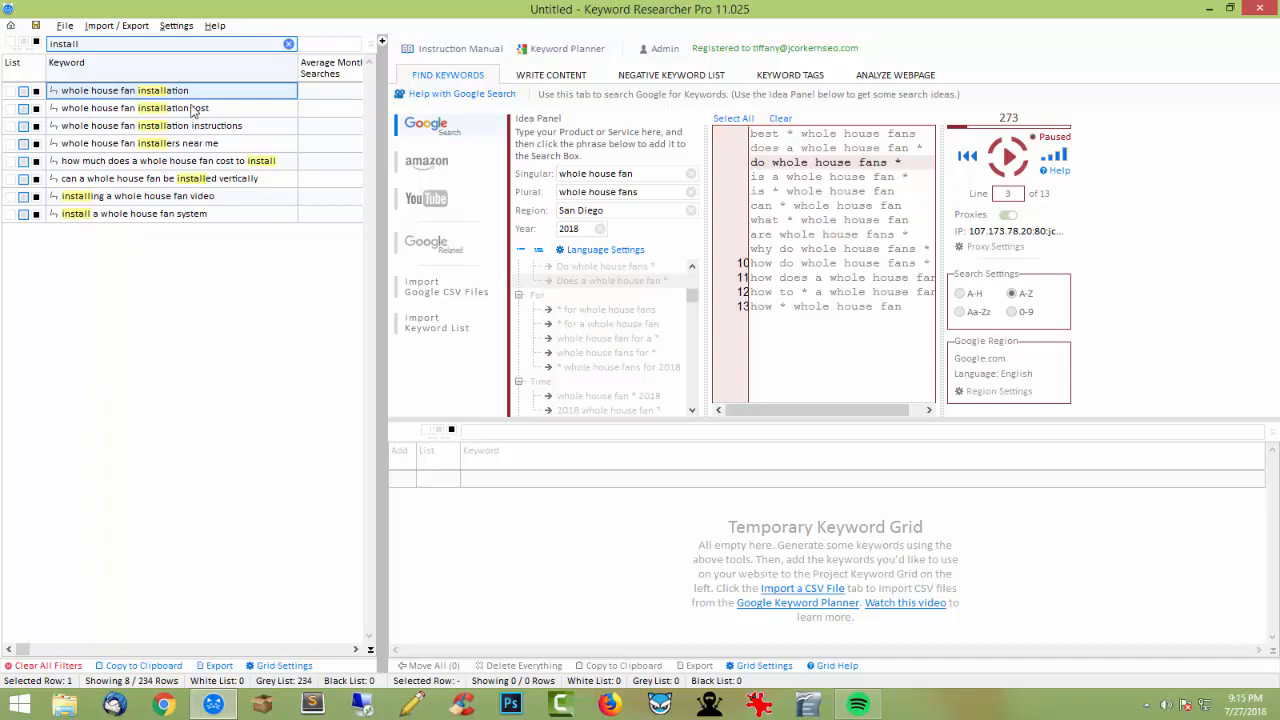
left_click(194, 110)
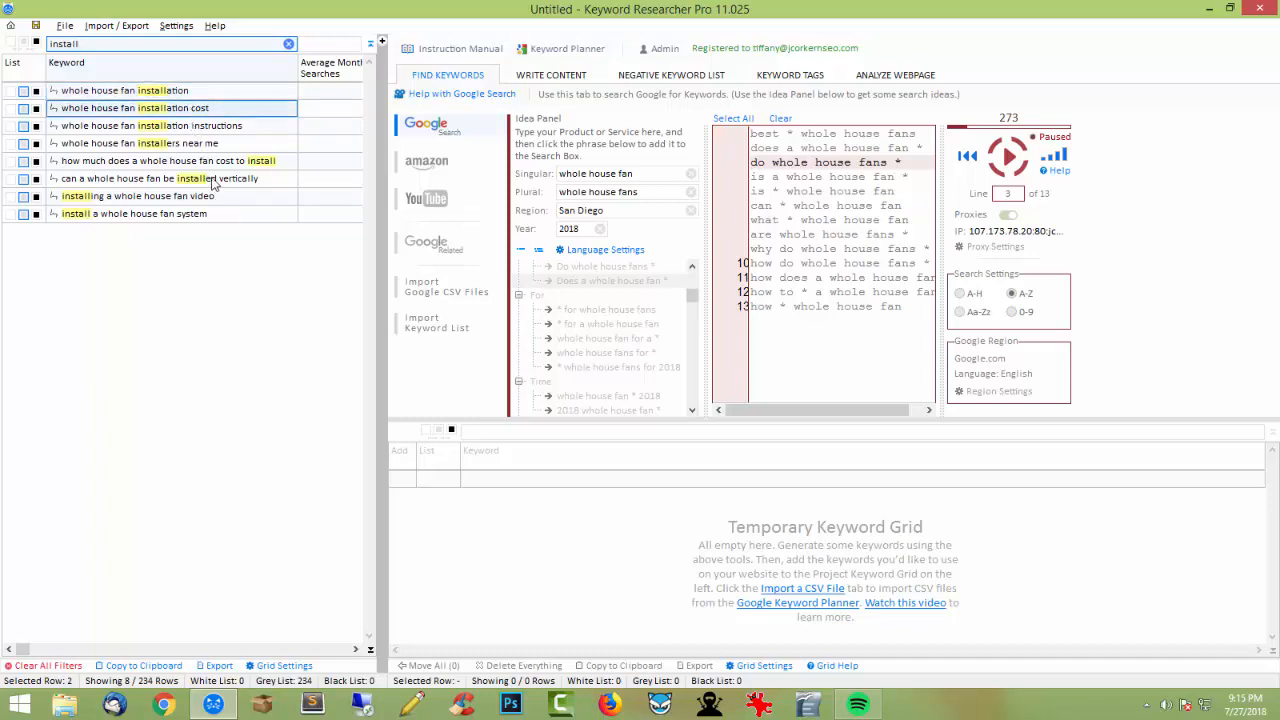
left_click(219, 165)
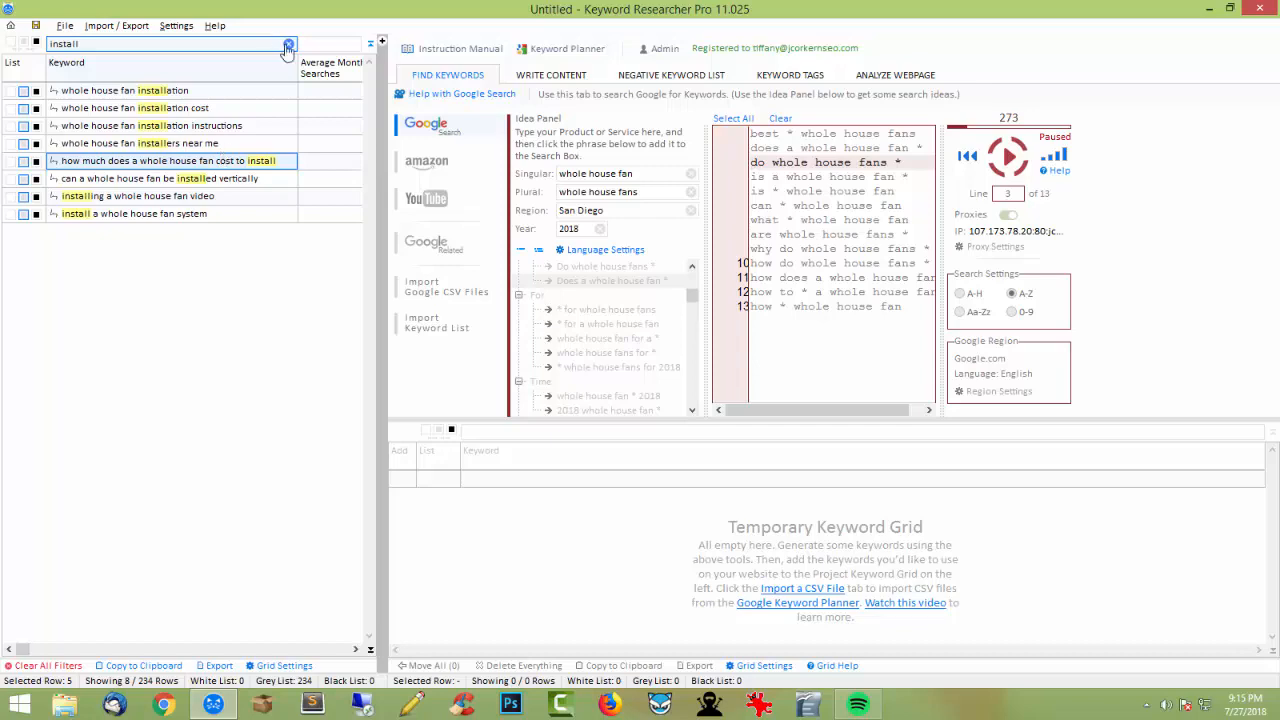
left_click(288, 47)
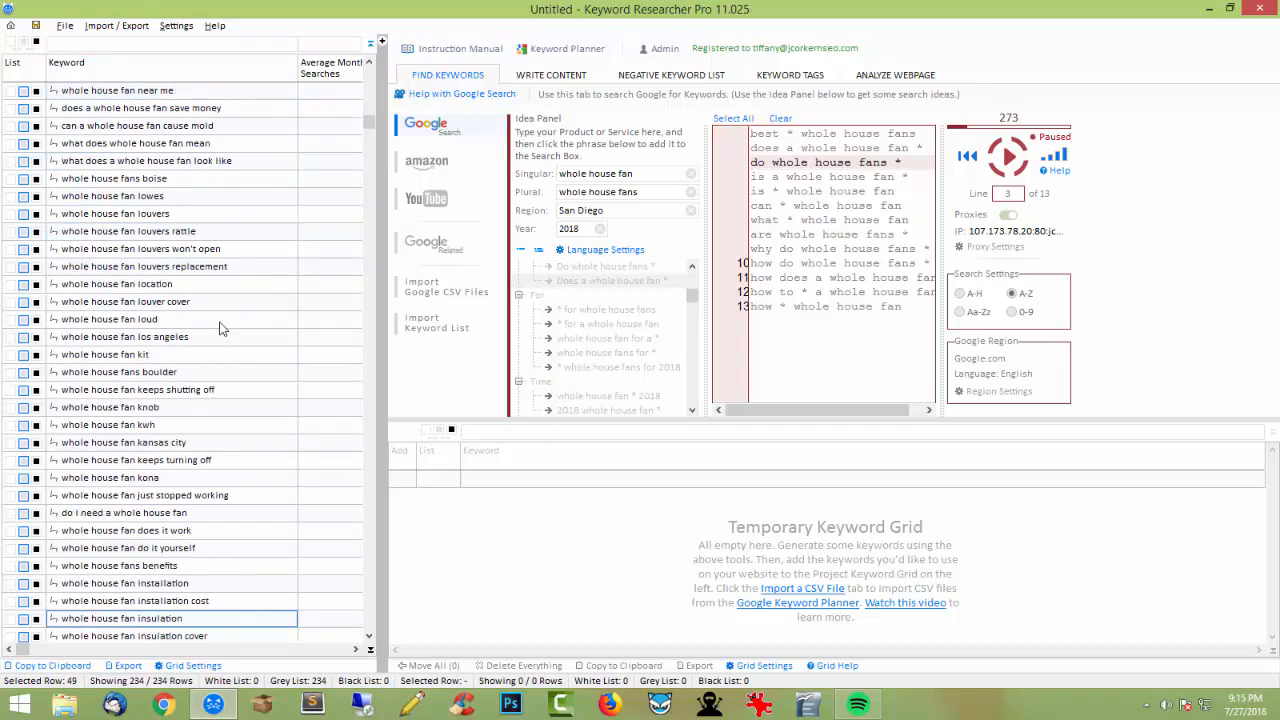
Step: Go down the project keyword list past the installation and insulation phrases to examine it for more topic groups
key("Down")
key("Down")
key("Down")
key("Down")
key("Down")
key("Down")
key("Down")
key("Down")
key("Down")
key("Down")
key("Down")
key("Down")
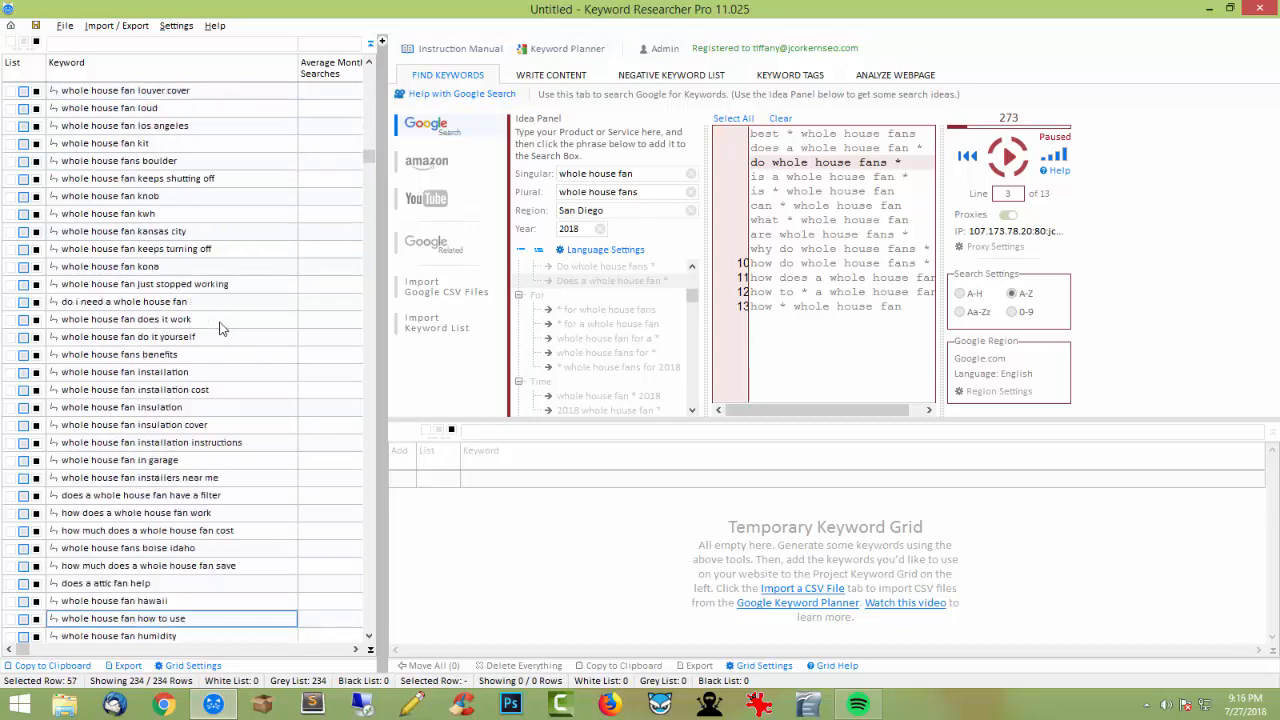
key("Down")
key("Down")
key("Down")
key("Down")
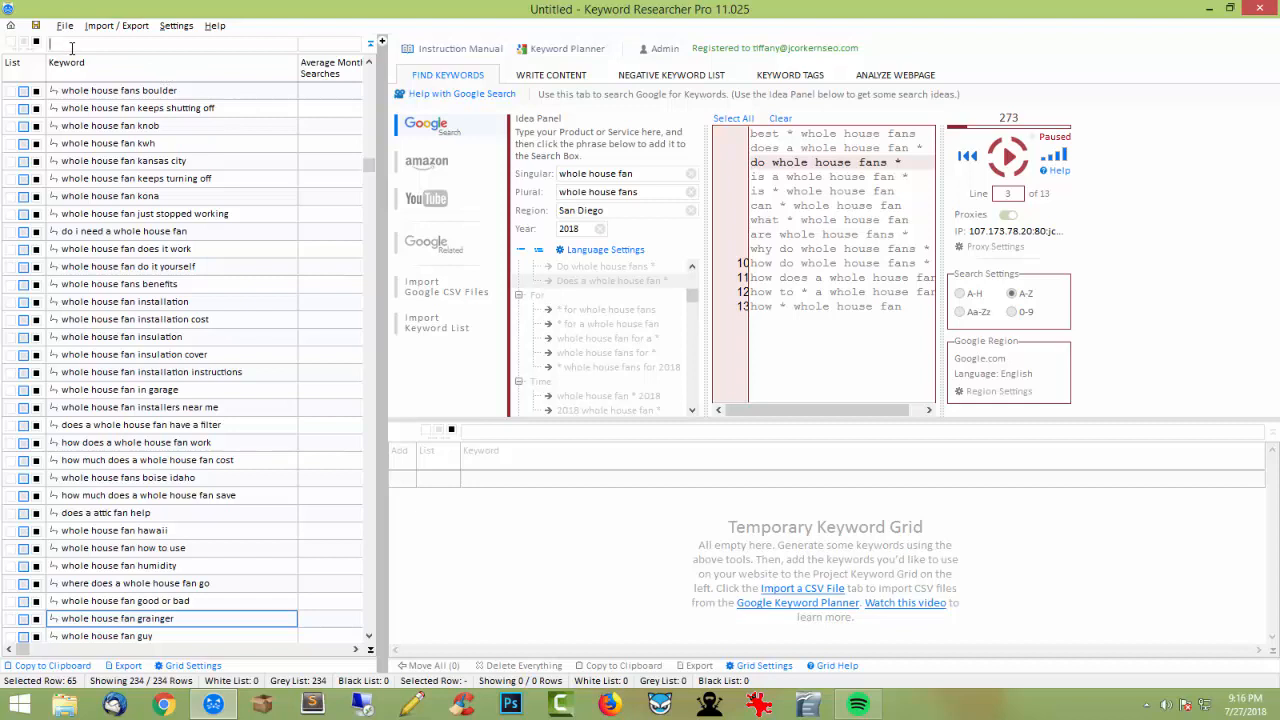
Step: Filter the project keywords by "diy AND attic" to check for matches, and clear the filter
type("diy AND attic")
key("Return")
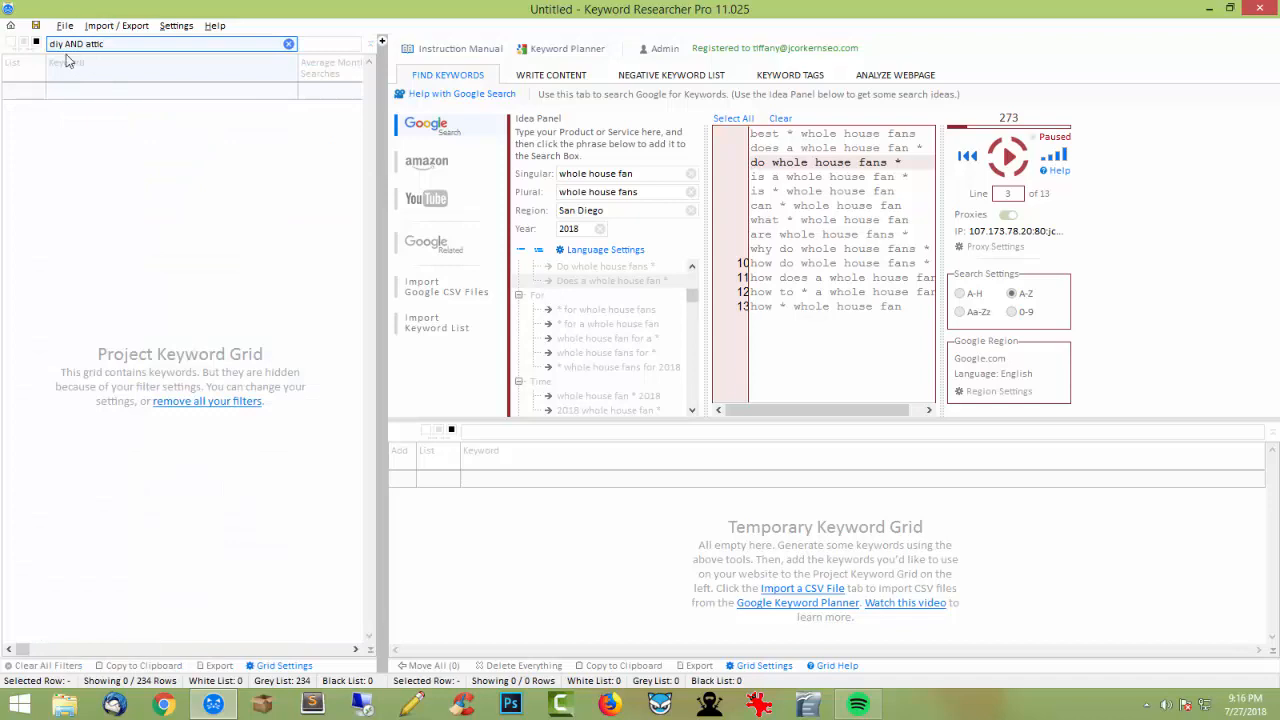
left_click(288, 46)
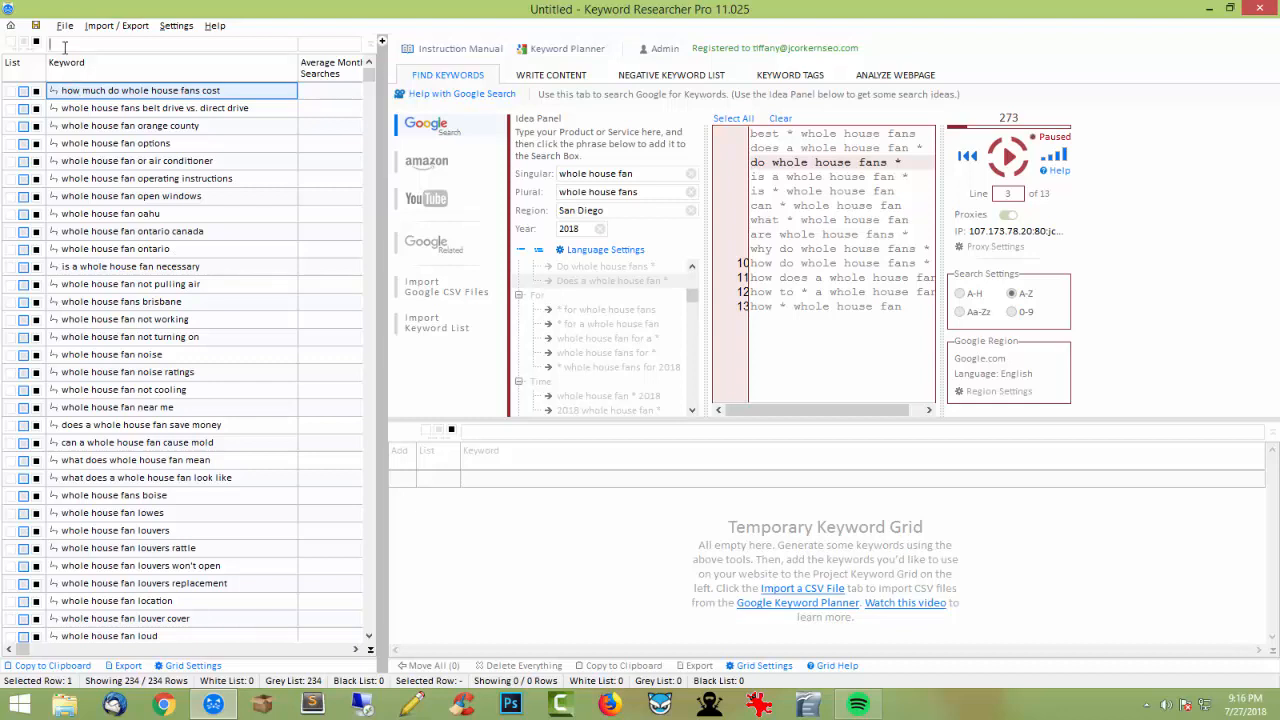
Step: Filter the project keywords by "not AND fan", select the whole matching group, and clear the filter
type("not AND fan")
key("Return")
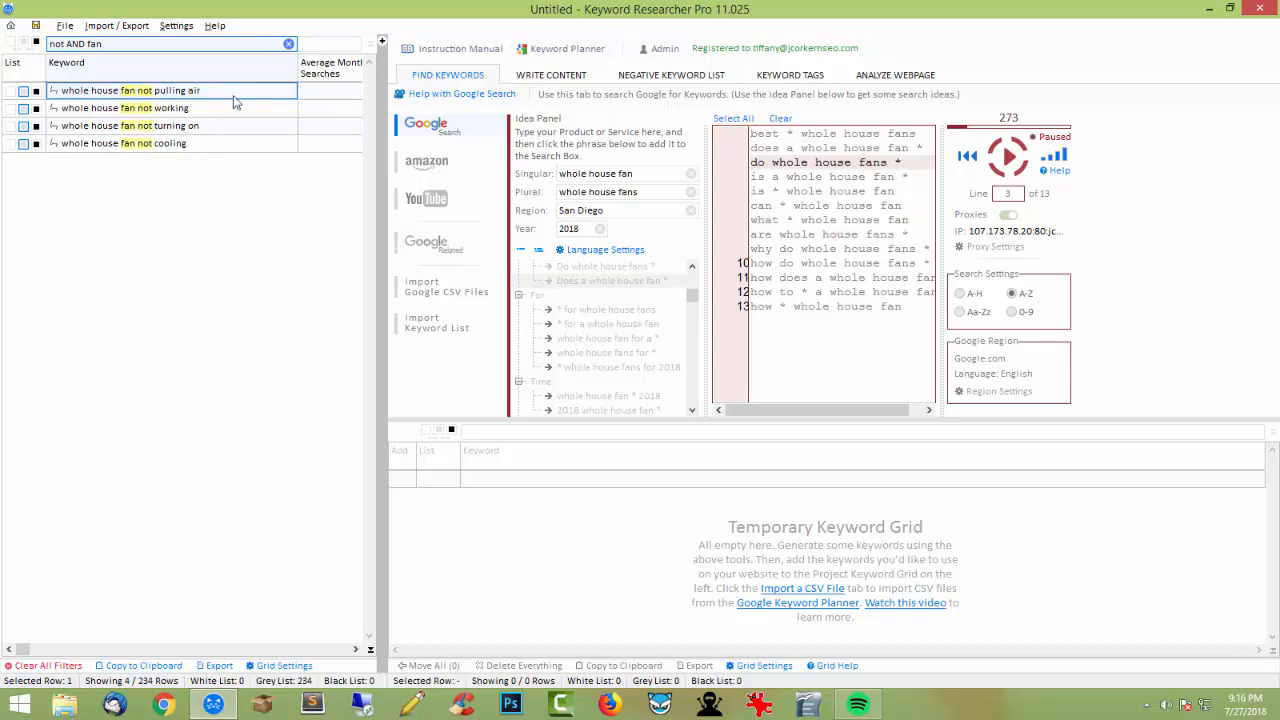
left_click_drag(233, 103, 249, 150)
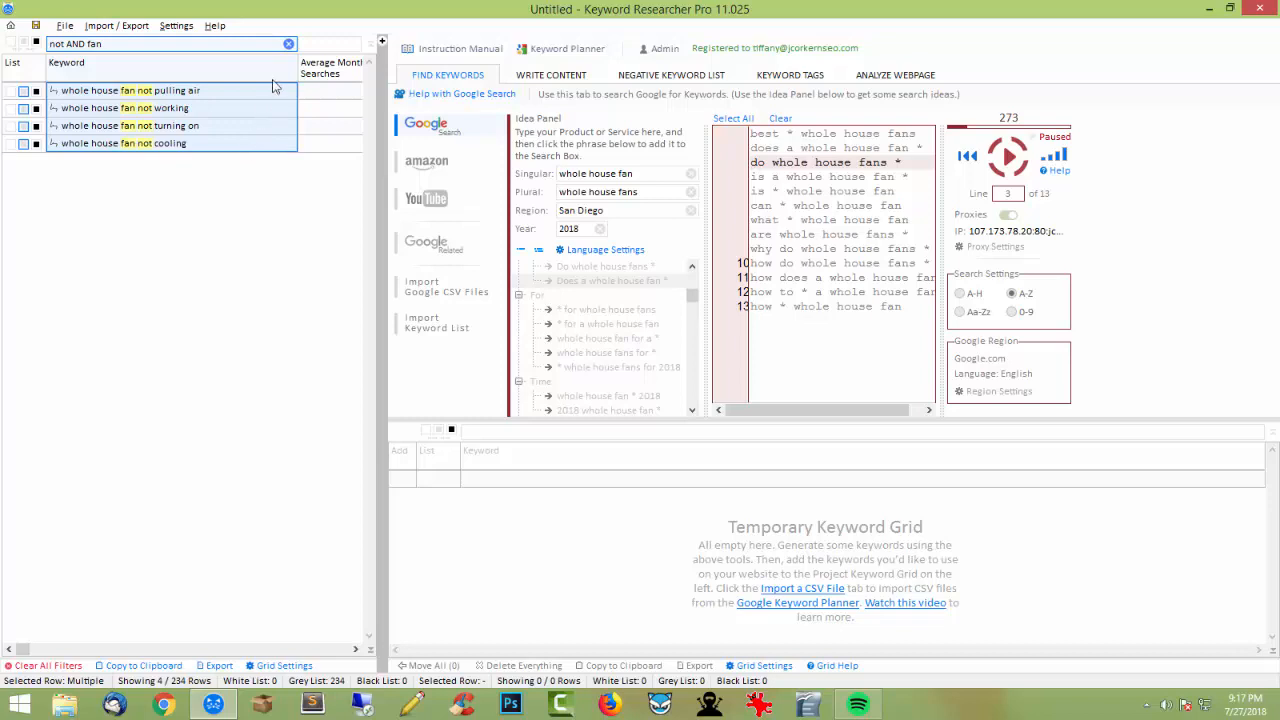
left_click(288, 44)
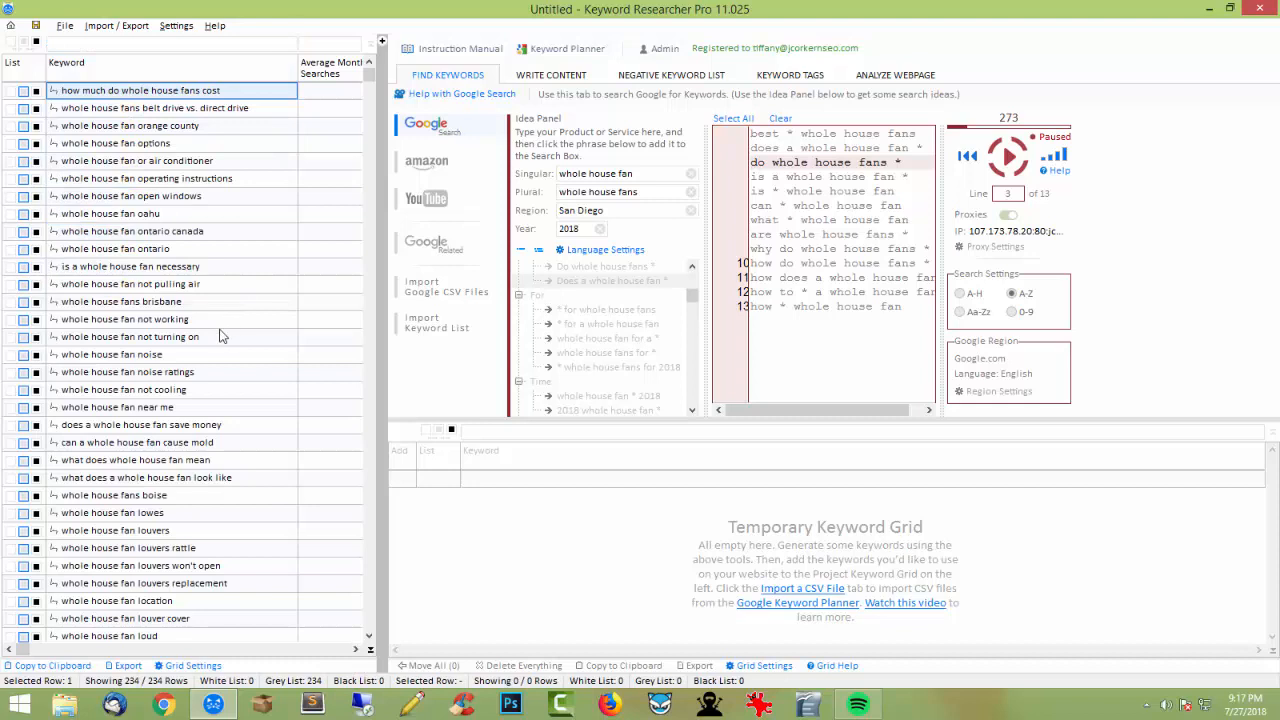
Step: Examine the start of the unfiltered project keyword list for other phrases about fans that malfunction
key("Down")
key("Down")
key("Down")
key("Down")
key("Down")
key("Down")
key("Down")
key("Down")
key("Down")
key("Down")
key("Down")
key("Down")
key("Down")
key("Down")
key("Down")
key("Down")
key("Down")
key("Down")
key("Down")
key("Down")
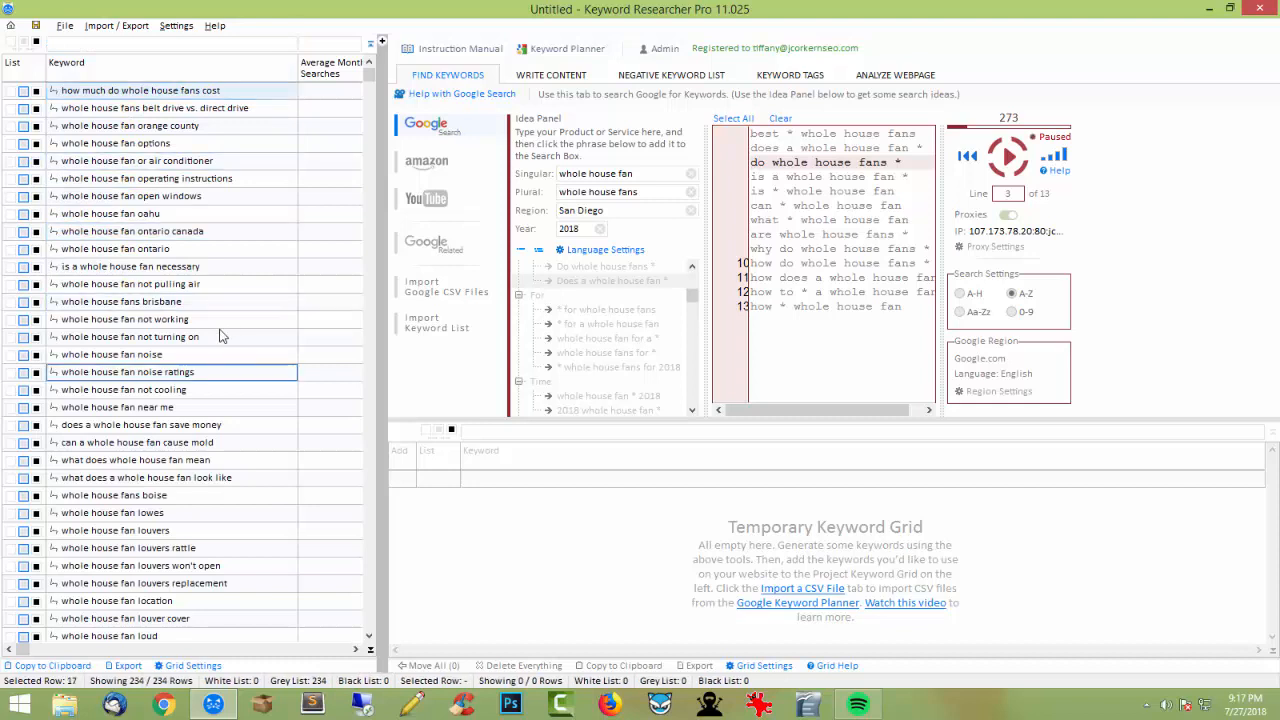
Step: Filter the project keywords by "working" to review the malfunction phrases, and clear the filter
left_click(90, 47)
type("working")
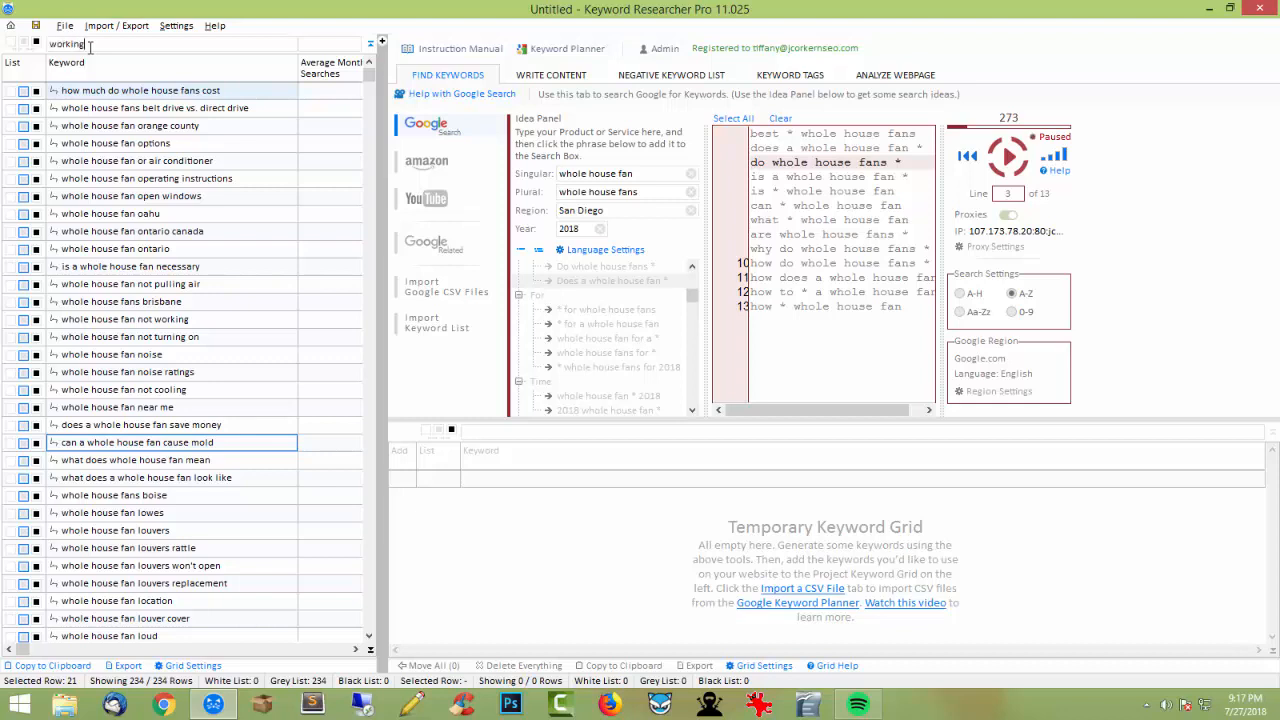
key("Return")
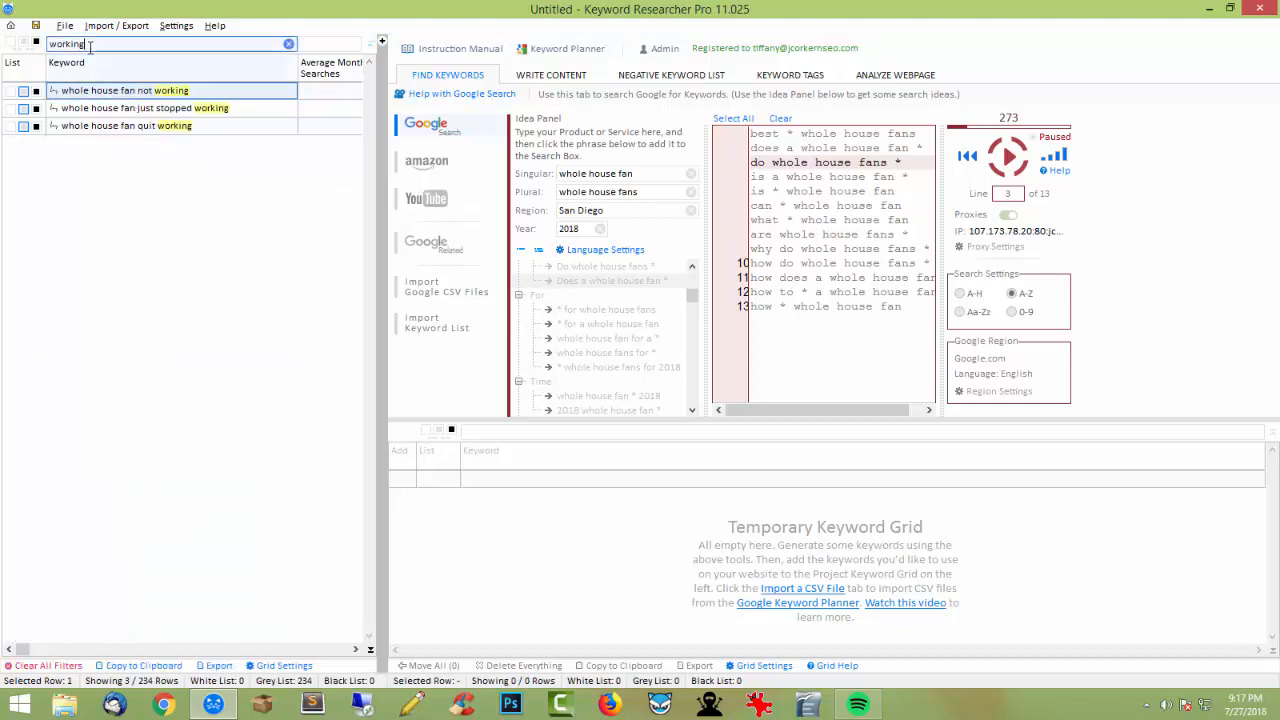
left_click(289, 47)
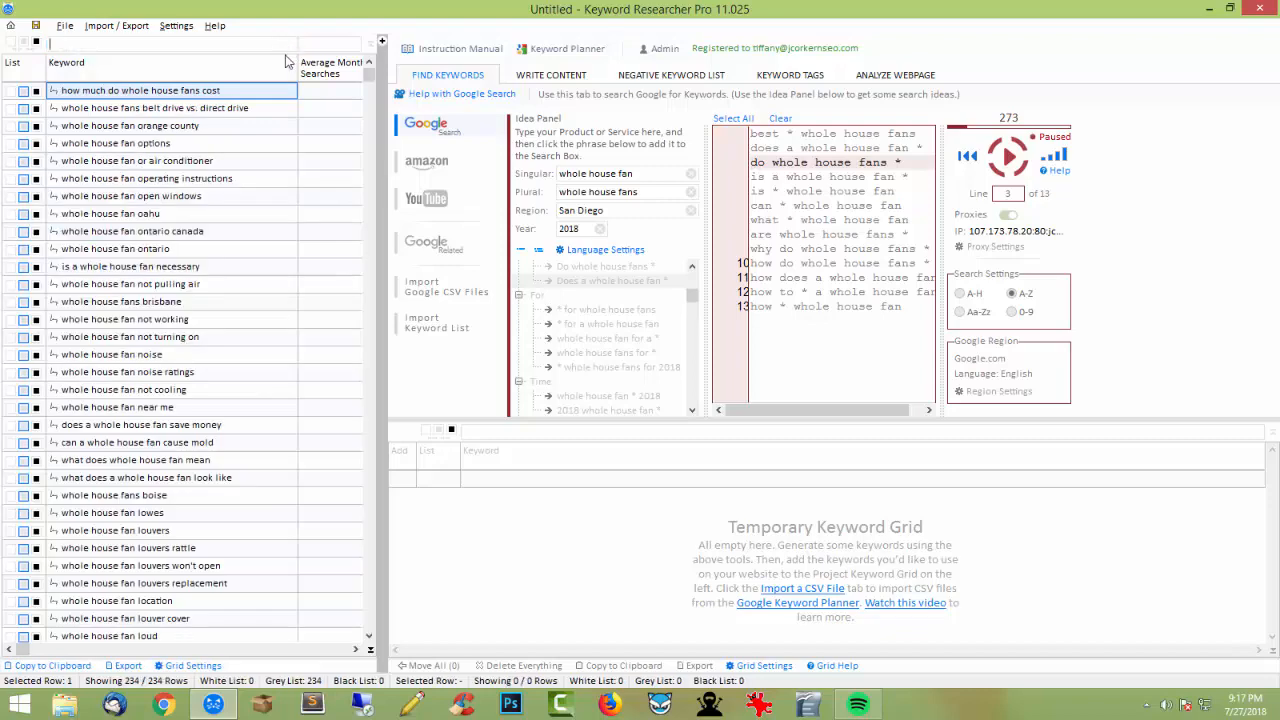
Step: Examine the unfiltered project keyword list down to the energy phrases, and review it again from the start for another theme
left_click(295, 338)
scroll(297, 338, "down", 12)
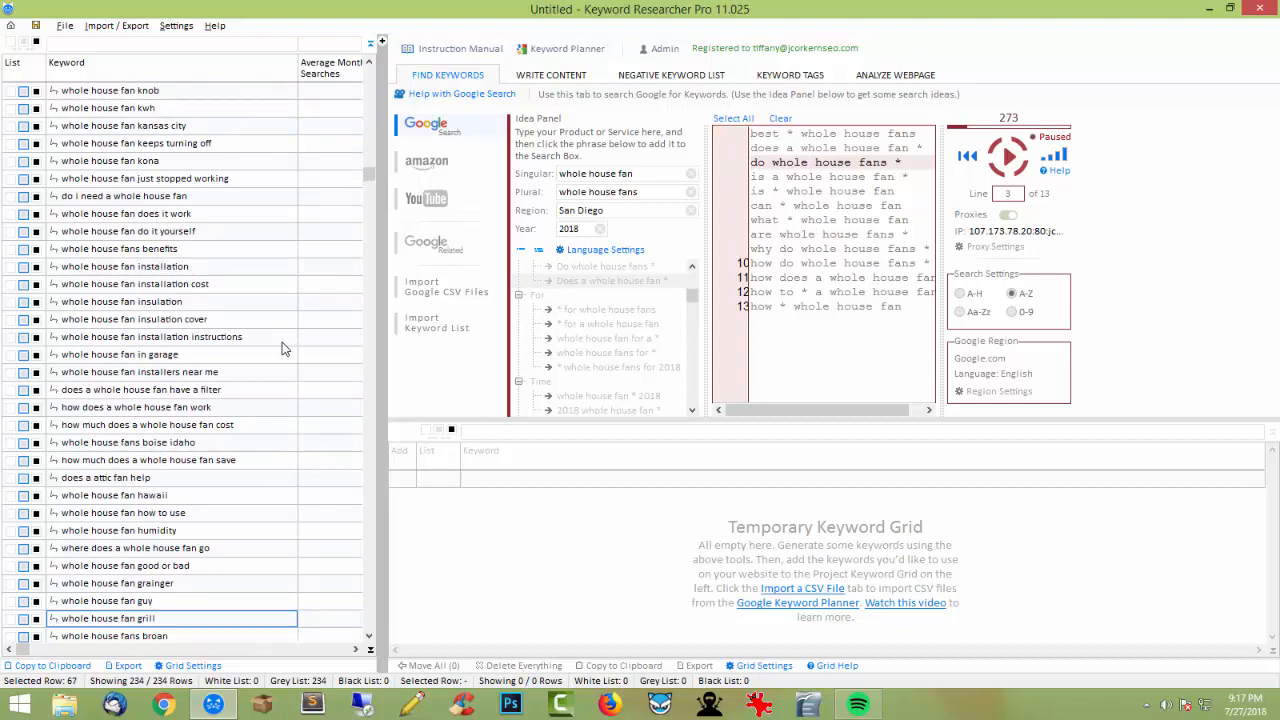
scroll(282, 348, "down", 3)
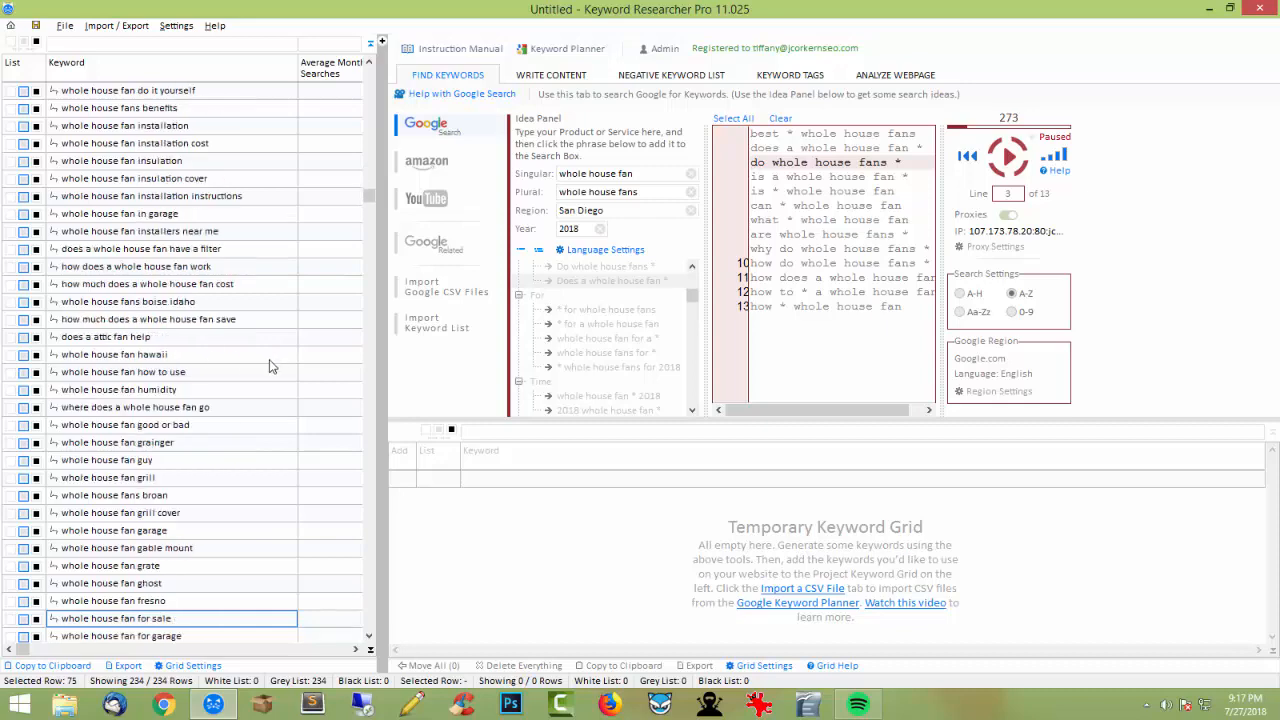
scroll(269, 366, "down", 7)
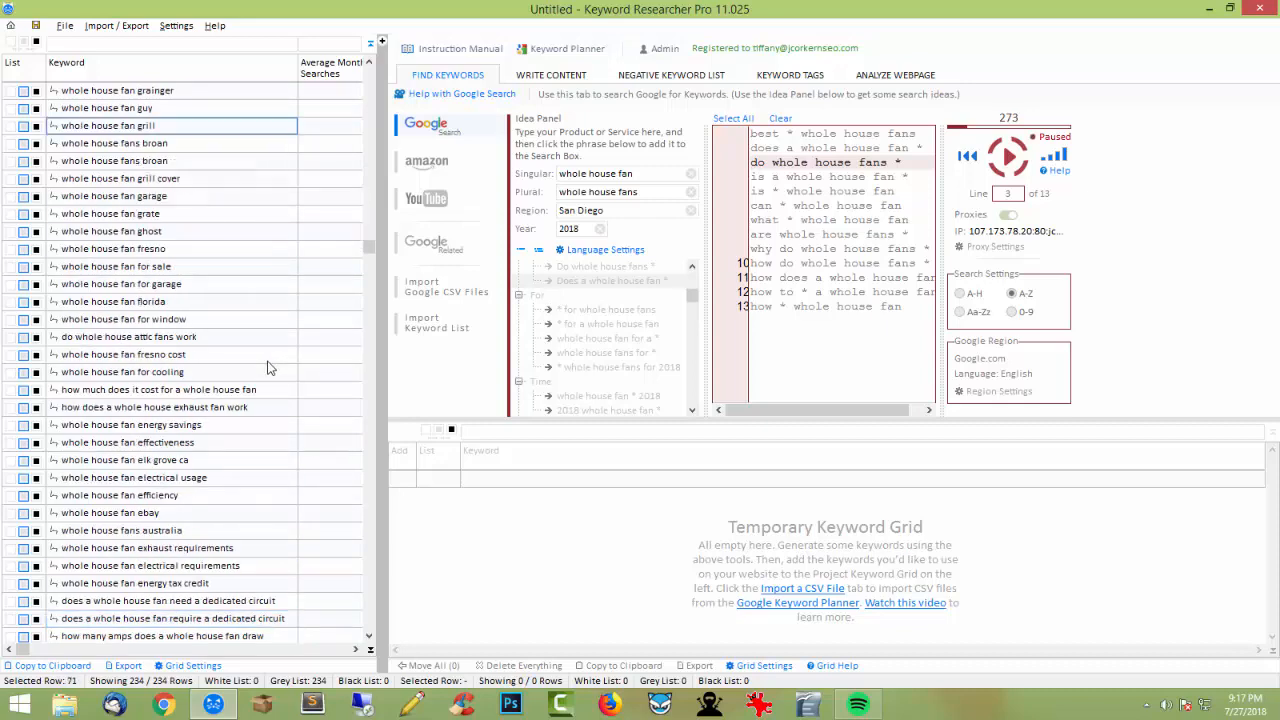
scroll(268, 366, "up", 18)
left_click(71, 45)
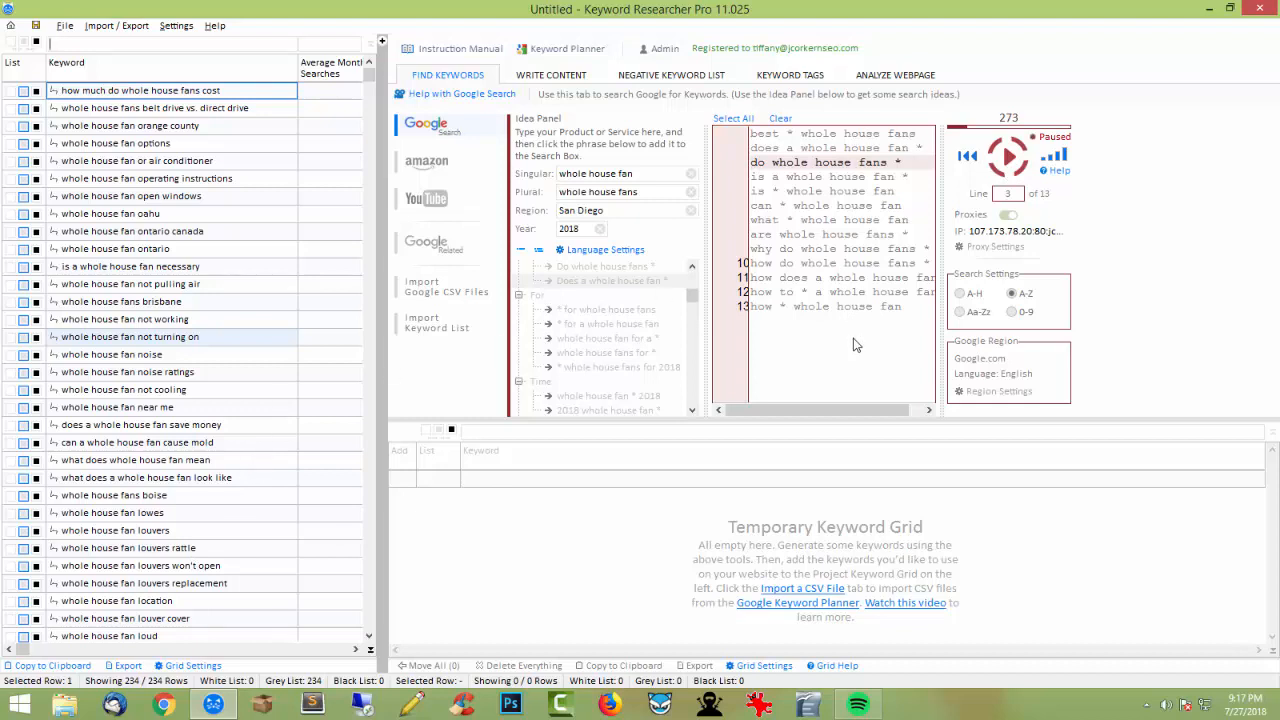
key("Down")
key("Down")
key("Down")
key("Down")
key("Down")
key("Down")
key("Down")
key("Down")
key("Down")
key("Down")
key("Down")
key("Down")
key("Down")
key("Down")
key("Down")
key("Down")
key("Down")
key("Down")
key("Down")
key("Down")
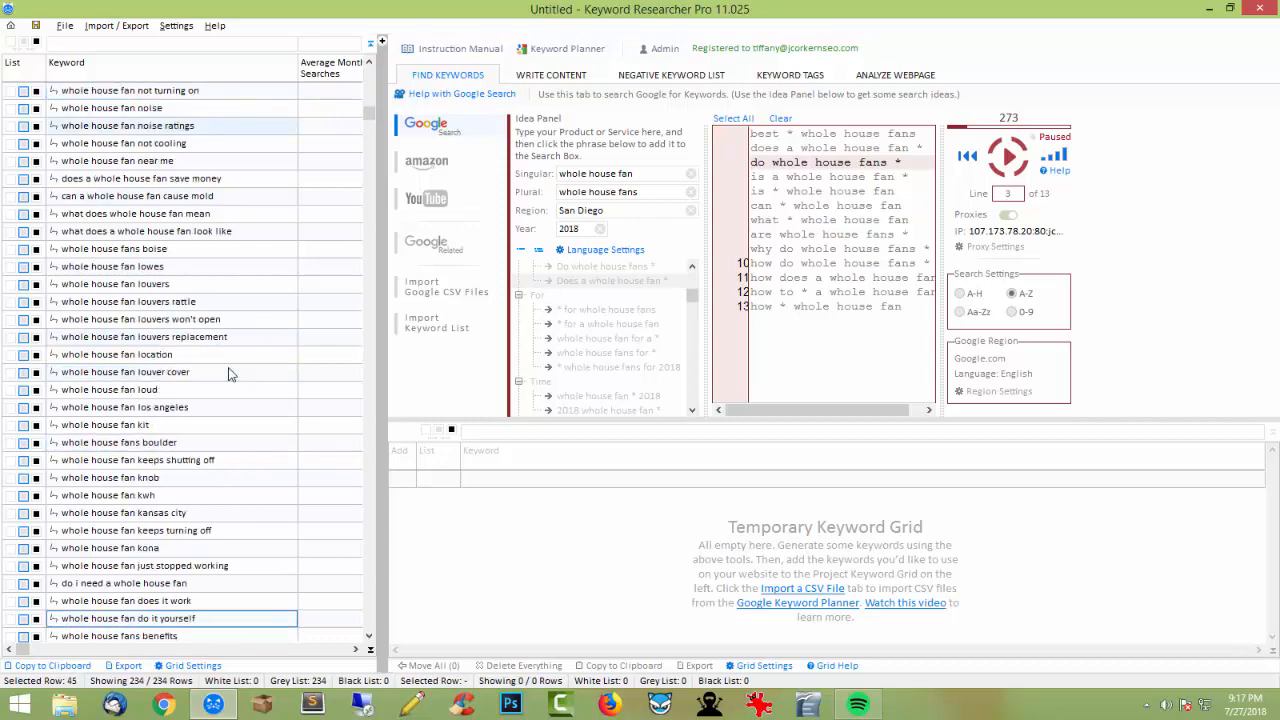
key("Down")
key("Down")
key("Down")
key("Down")
key("Down")
key("Down")
key("Down")
key("Down")
key("Down")
key("Down")
key("Down")
key("Down")
key("Down")
key("Down")
key("Down")
key("Down")
key("Down")
key("Down")
key("Down")
key("Down")
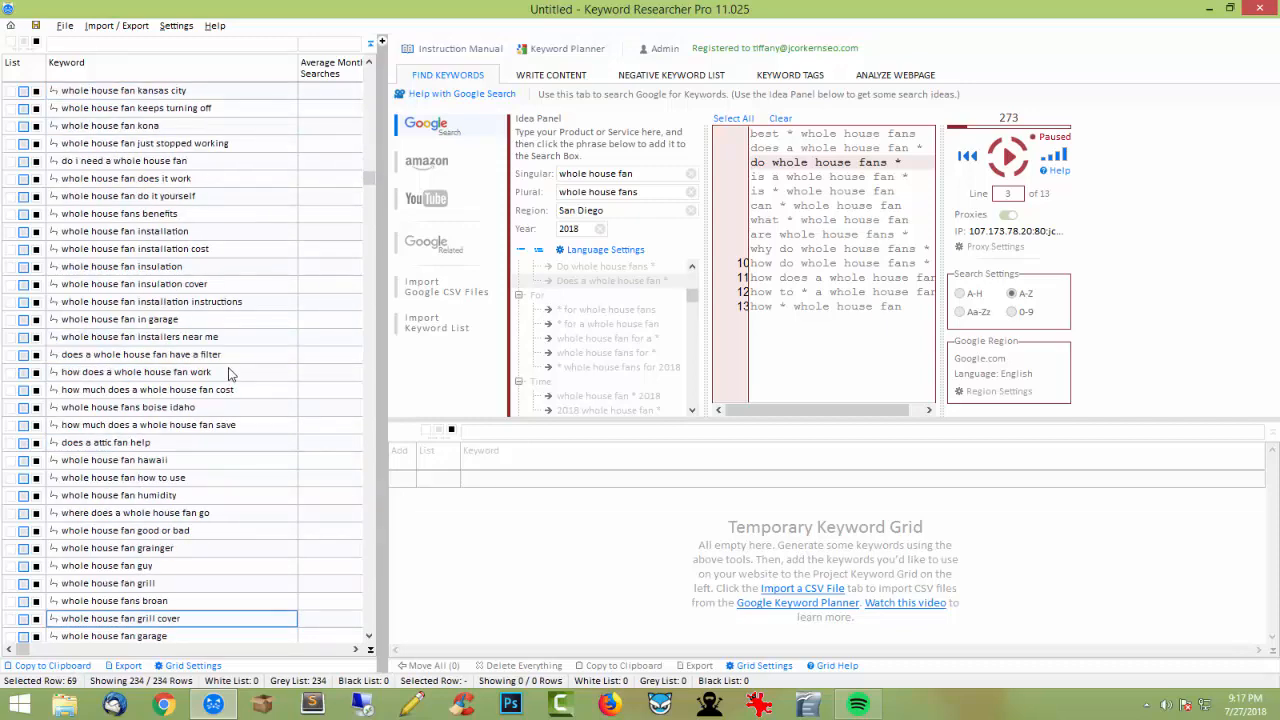
Step: Filter the project keywords by "how AND much" and select all the matching questions
left_click(104, 428)
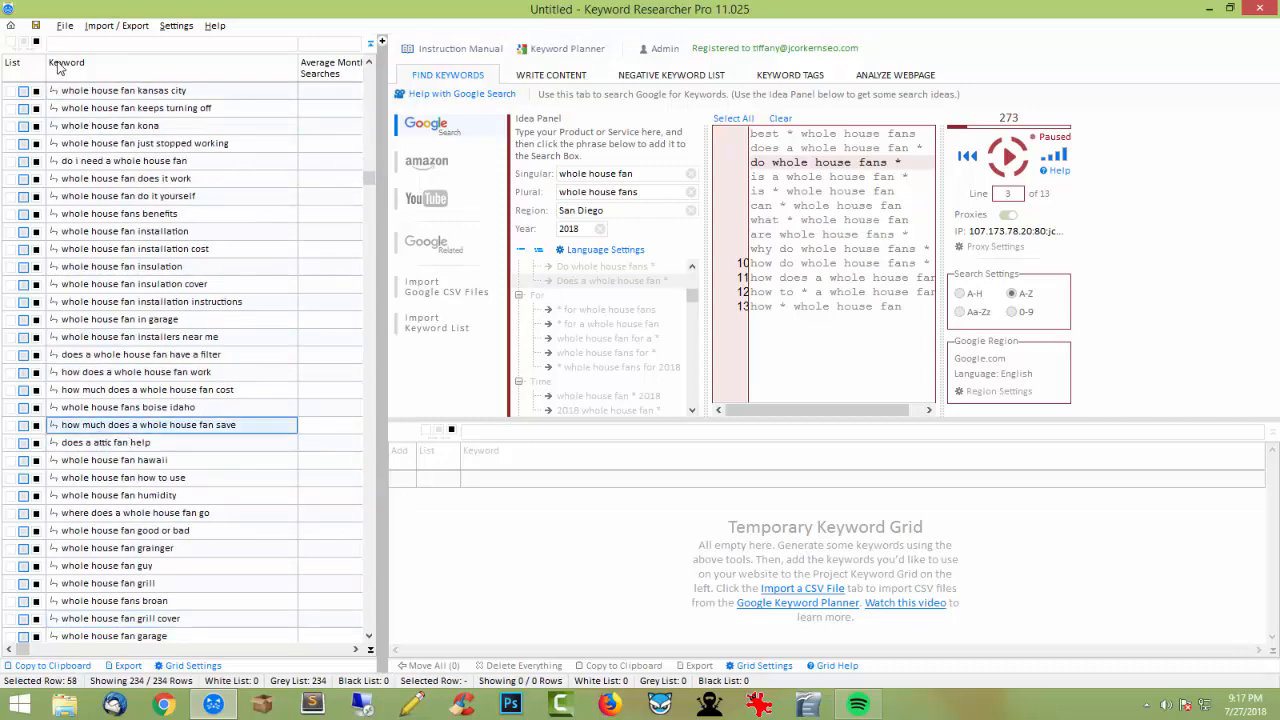
left_click(73, 42)
type("how d")
type("ND much")
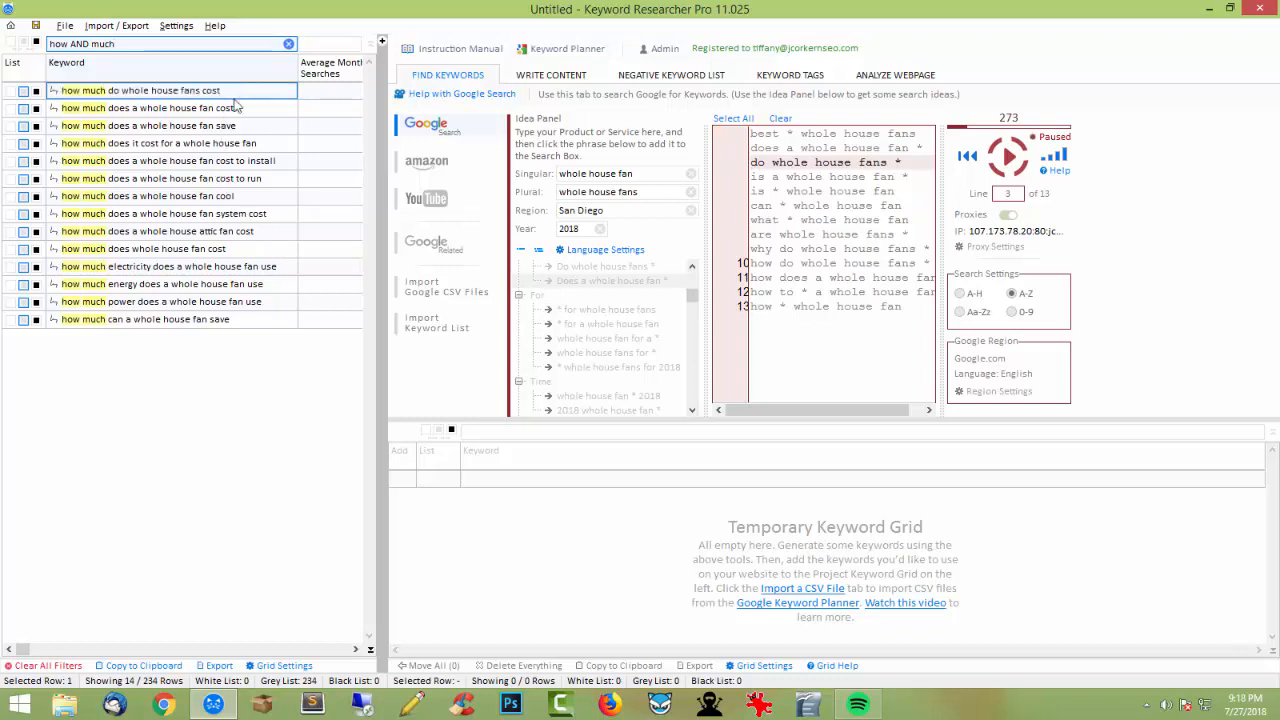
left_click_drag(233, 103, 223, 330)
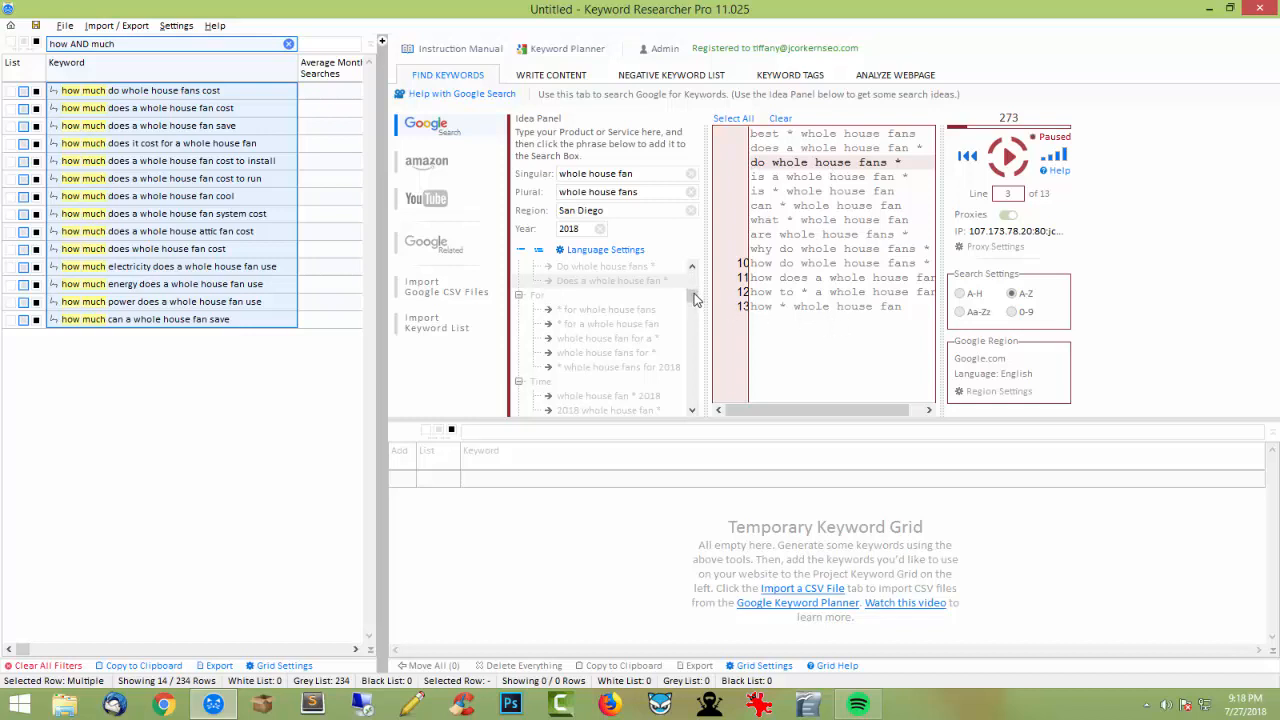
Step: Rewind the paused Google search so it can be modified, and look through the idea phrases down to the Reviews group
left_click(694, 324)
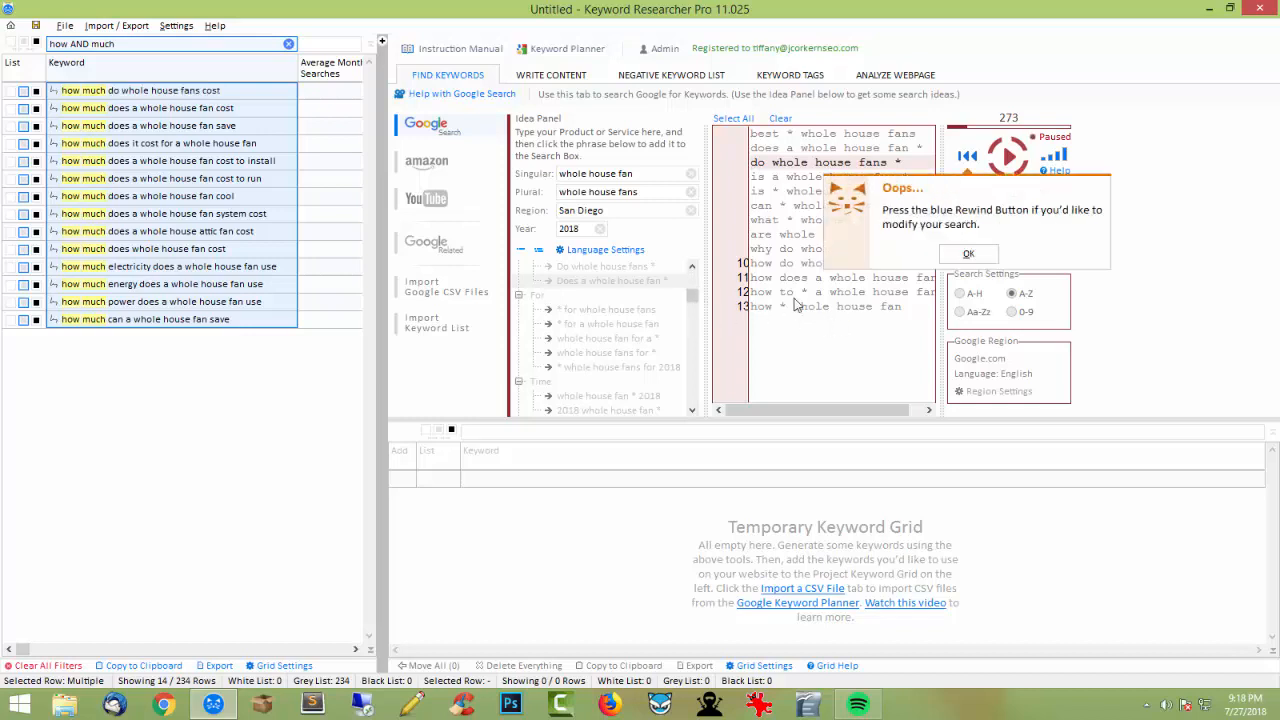
left_click(967, 254)
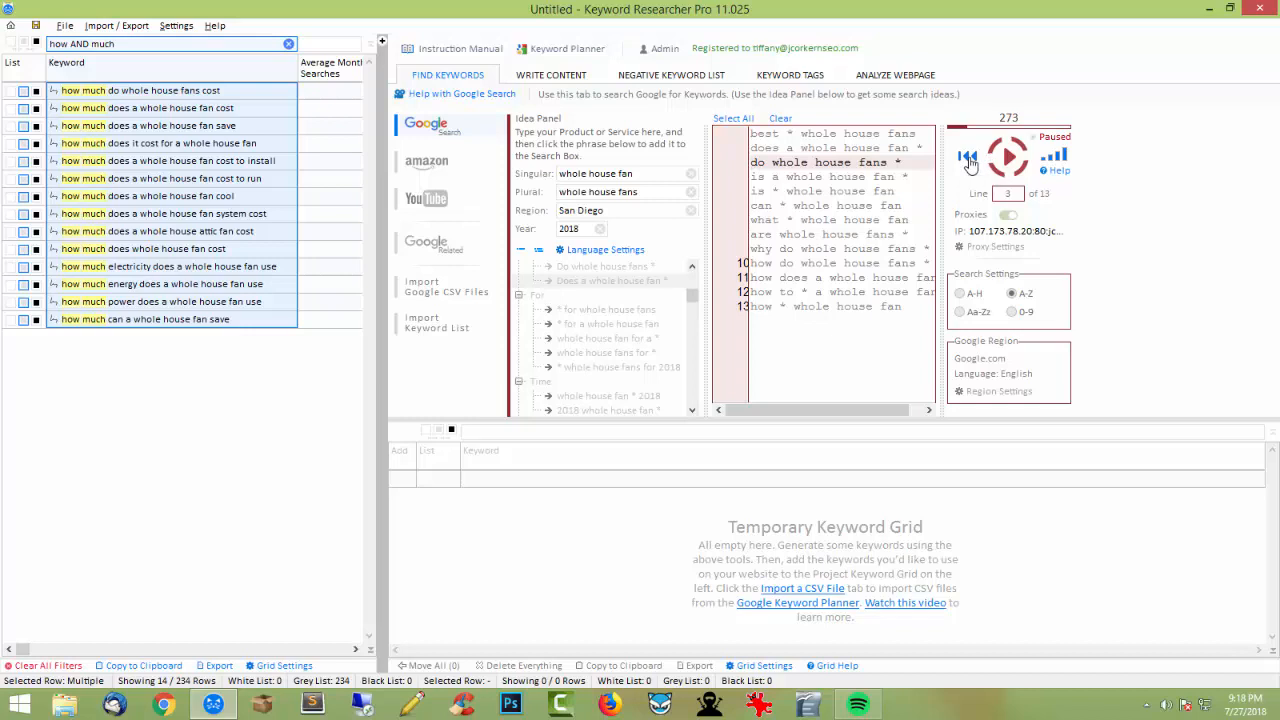
left_click(967, 158)
left_click_drag(694, 298, 697, 409)
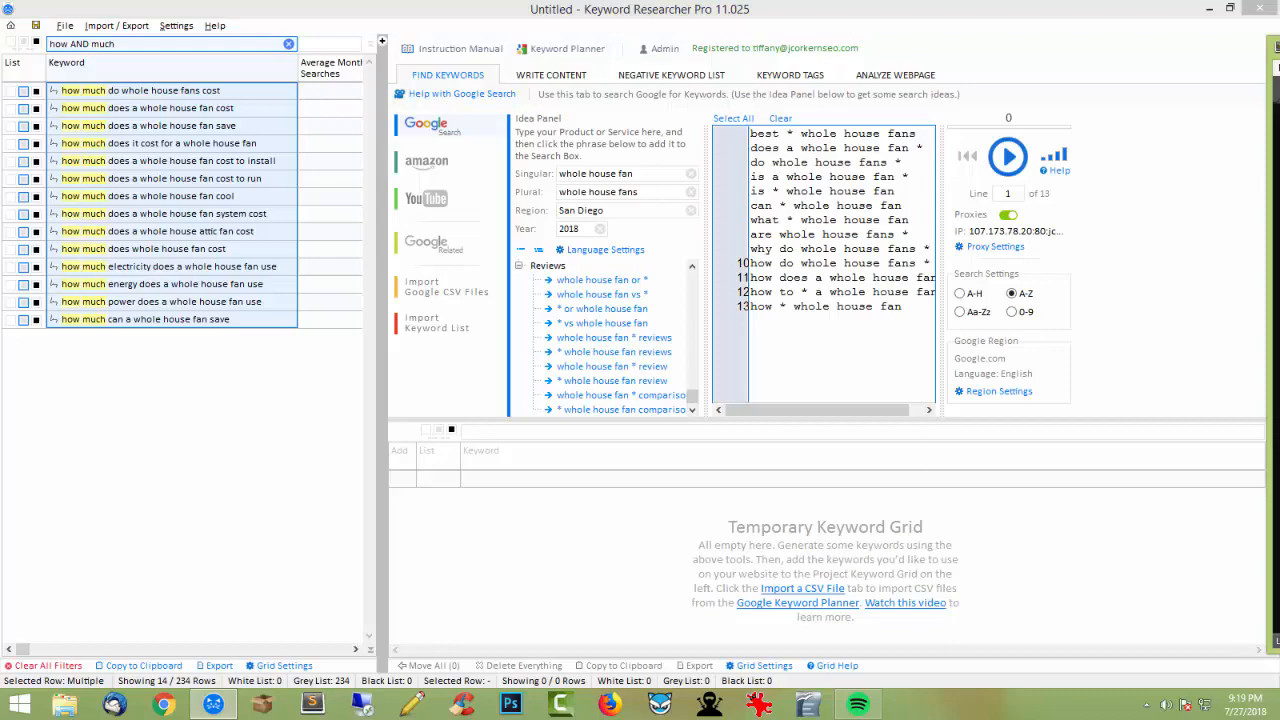
Step: Switch to Sublime Text and examine the ozone hunting keyword list in dc911-air-purifiers.txt, marking its first and last phrases
left_click_drag(1279, 40, 597, 39)
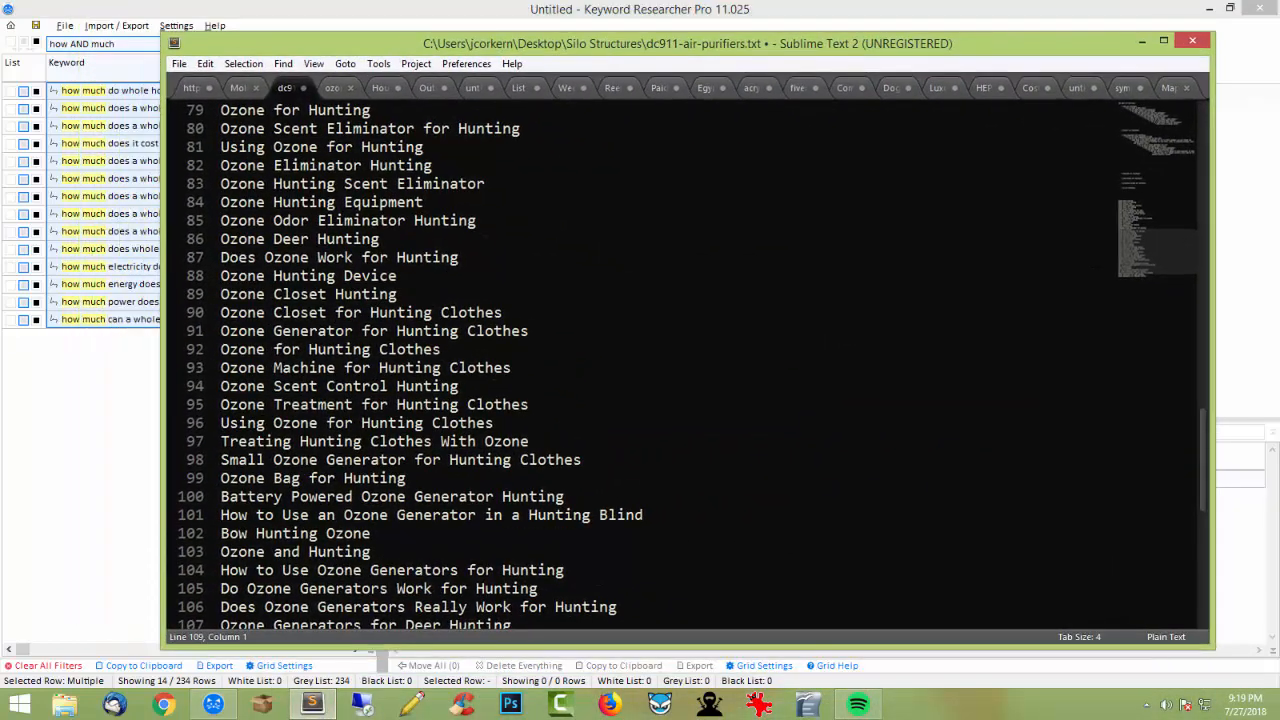
scroll(680, 360, "up", 7)
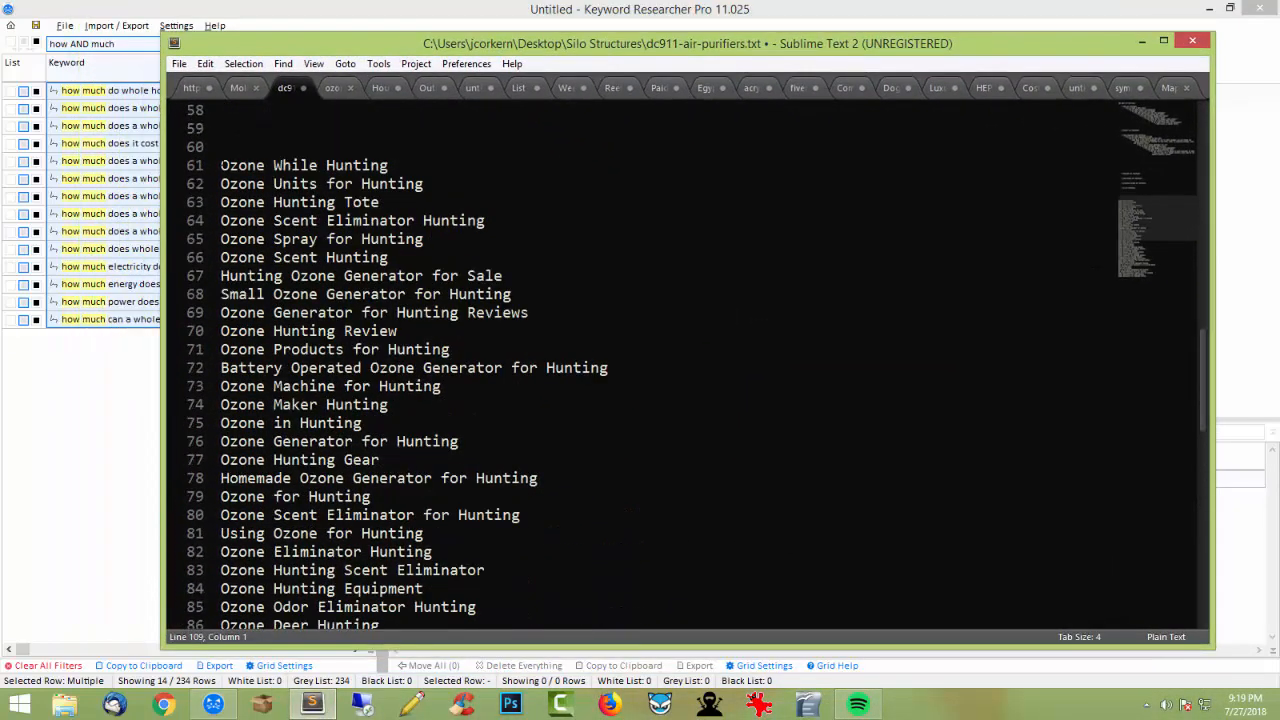
left_click(222, 165)
scroll(222, 165, "down", 7)
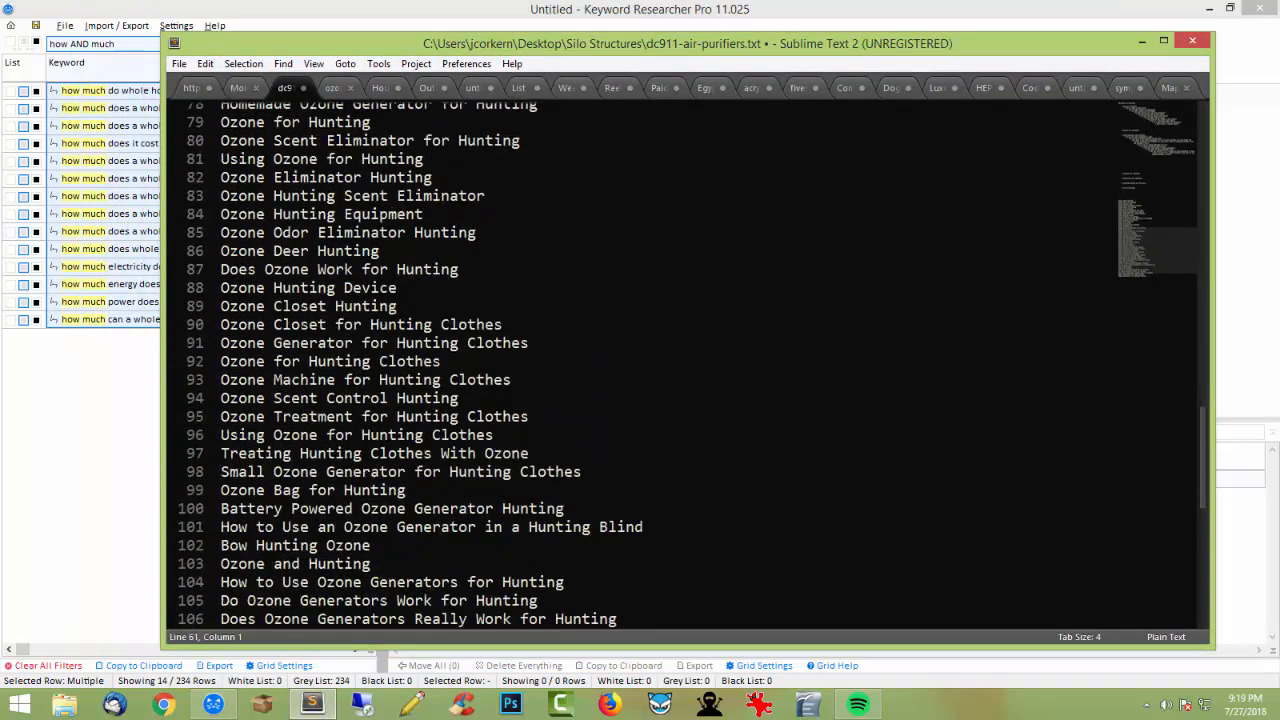
scroll(406, 300, "down", 3)
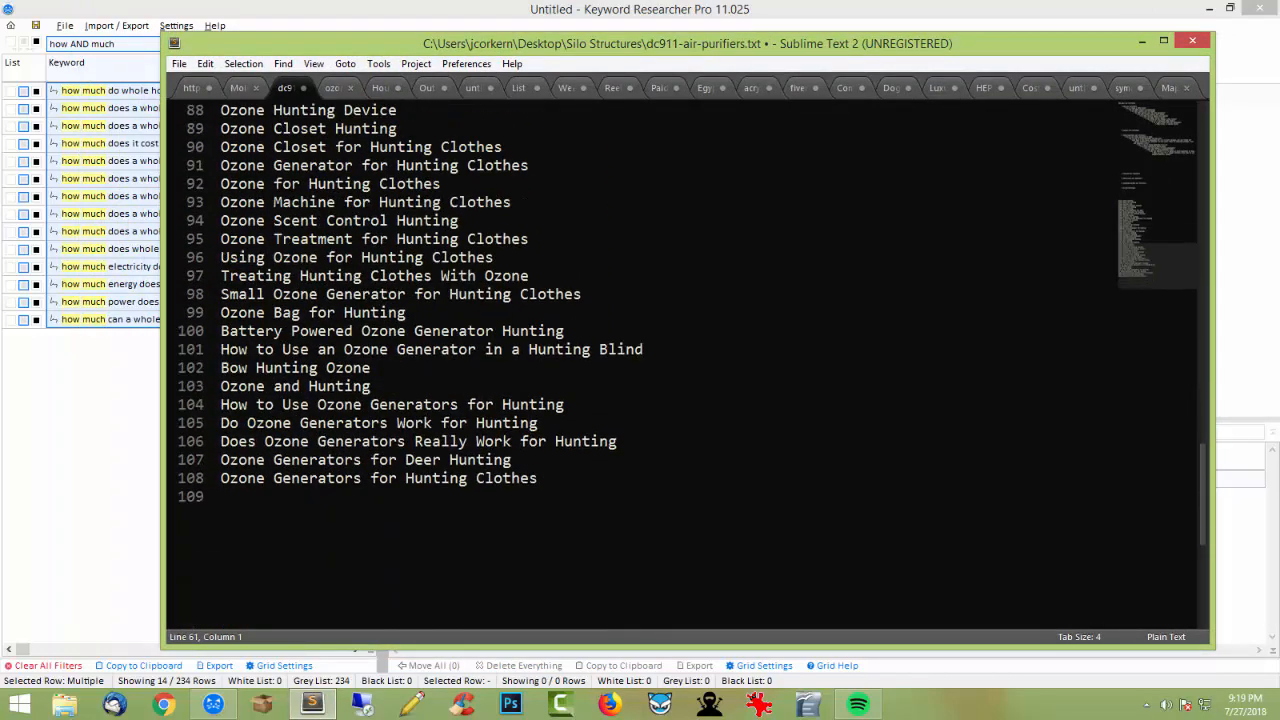
left_click(540, 478)
scroll(406, 365, "up", 6)
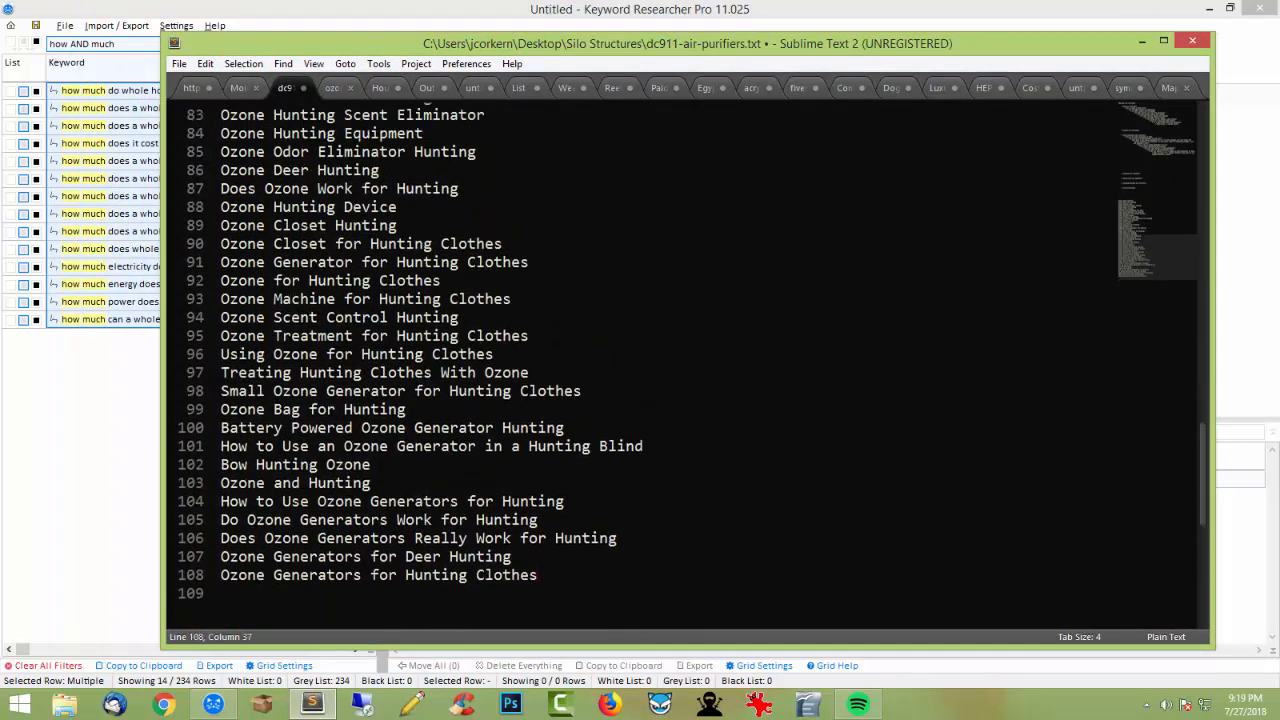
scroll(406, 365, "up", 4)
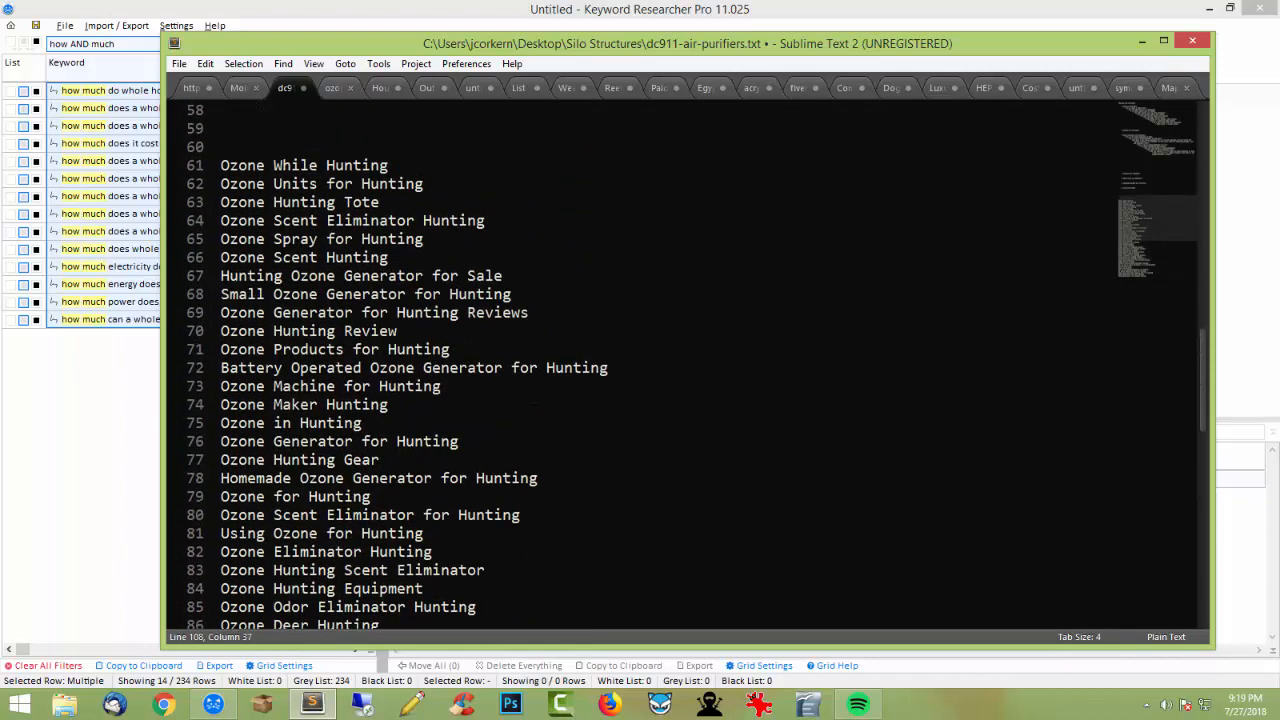
Step: Read through the ozone hunting keywords from "Ozone While Hunting" down to the generator phrases at the end
scroll(406, 365, "down", 1)
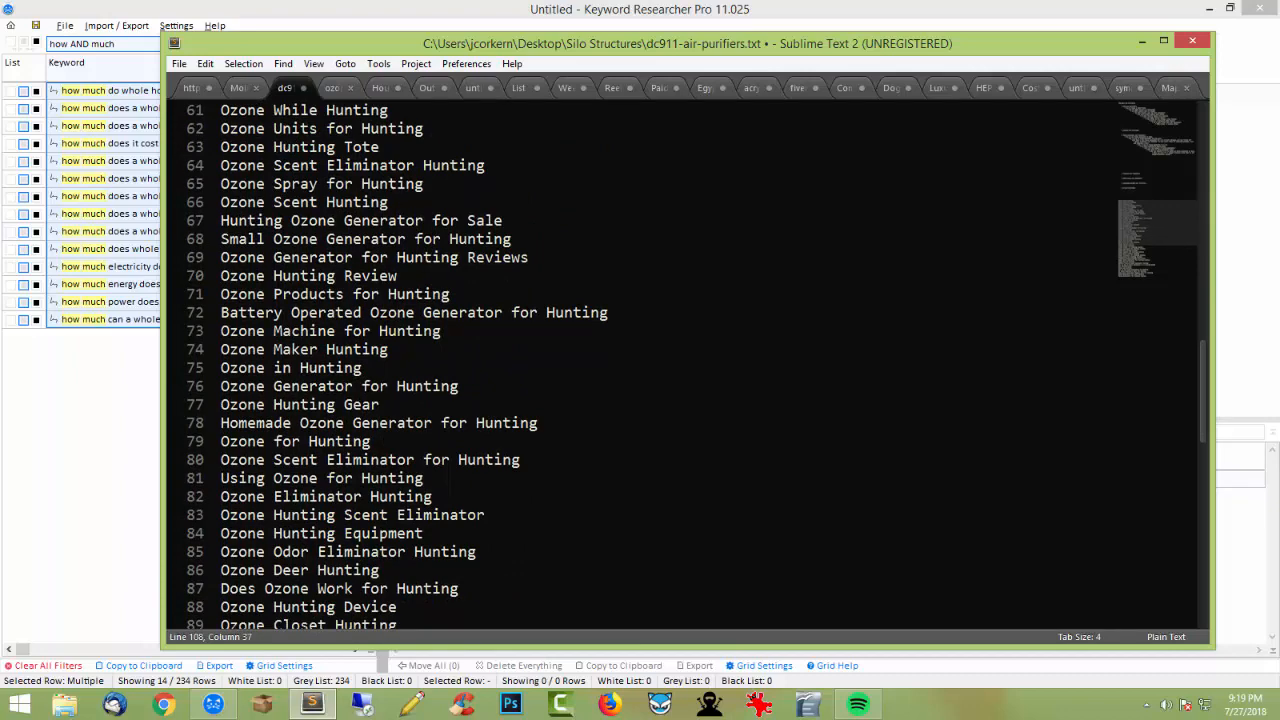
scroll(406, 365, "down", 1)
scroll(406, 365, "down", 1)
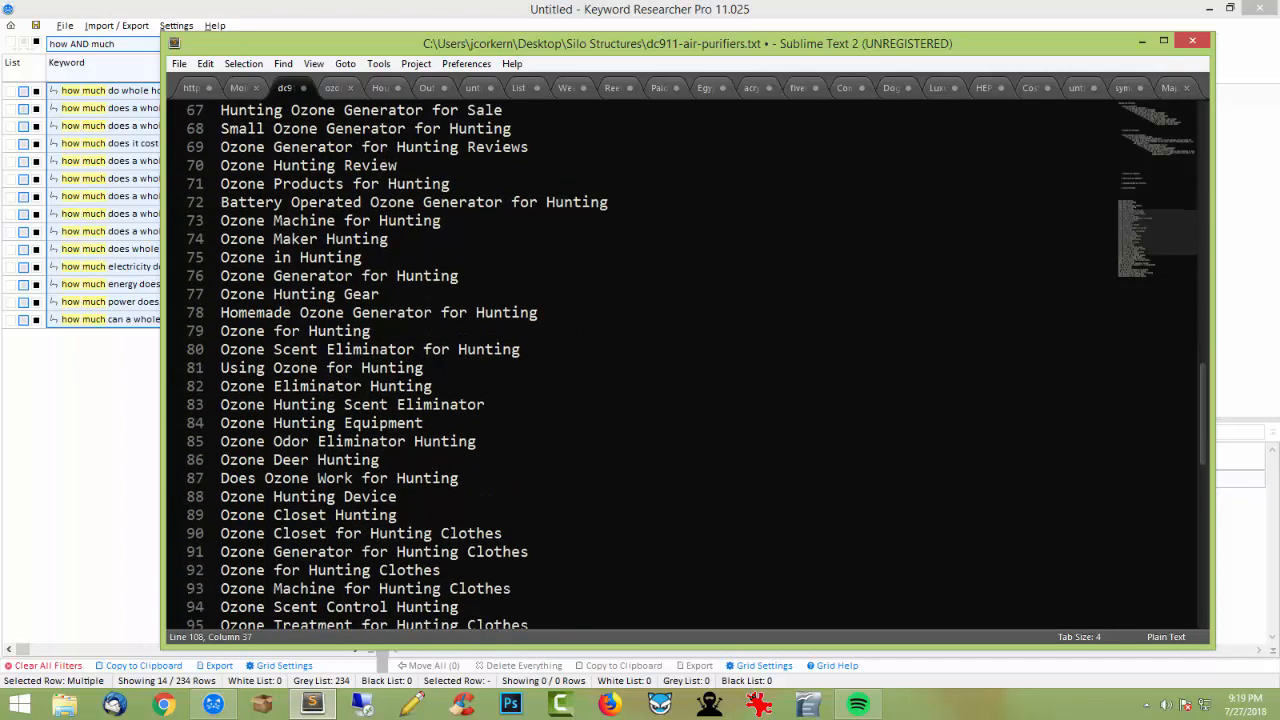
scroll(406, 365, "down", 2)
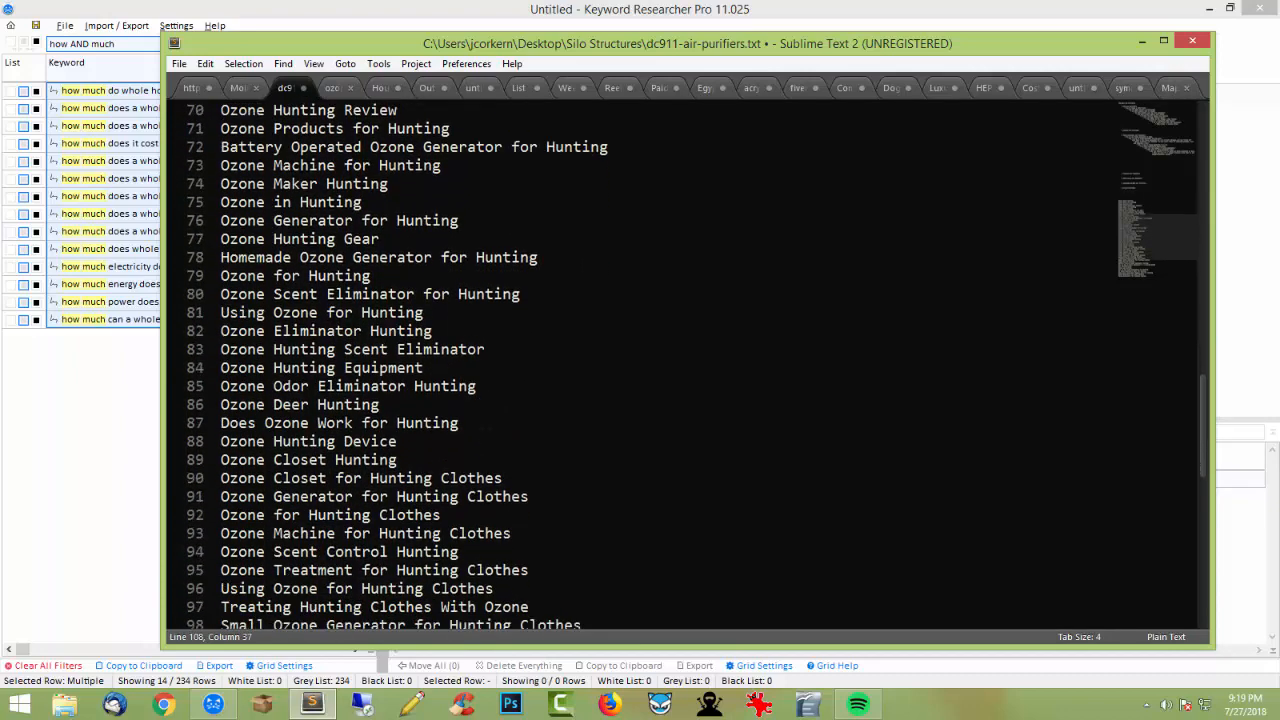
scroll(406, 365, "down", 2)
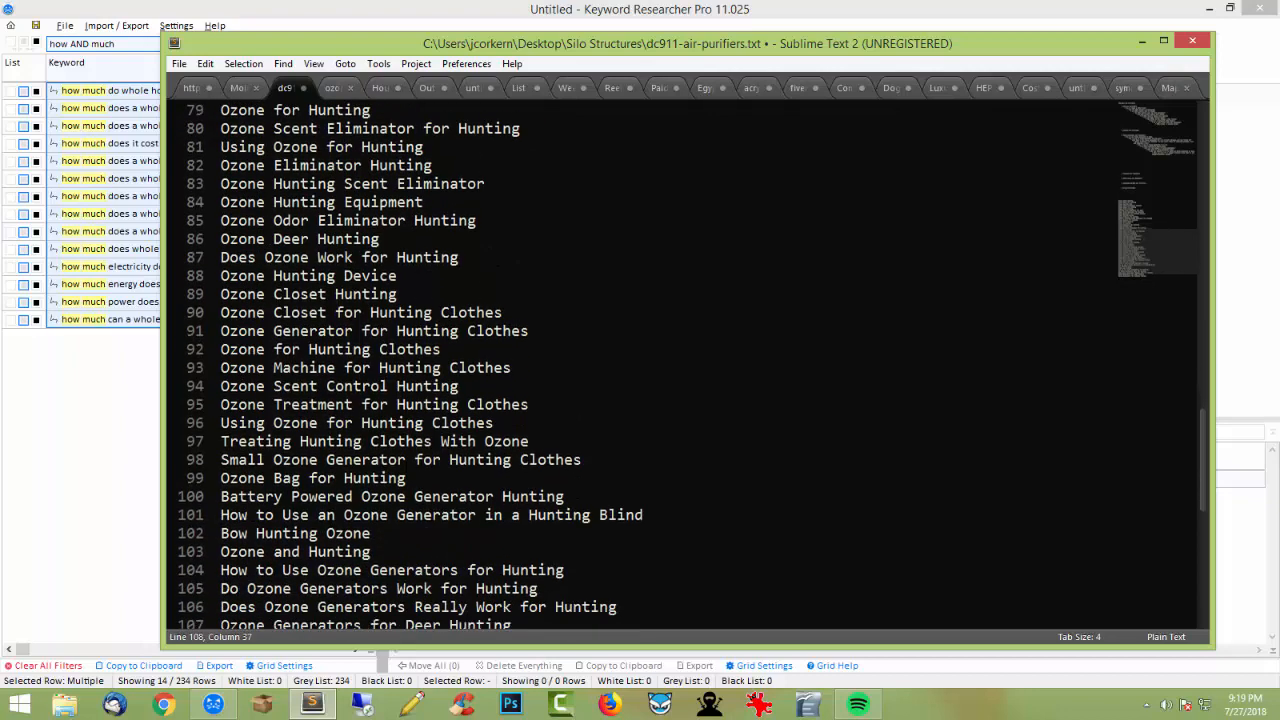
scroll(406, 365, "down", 2)
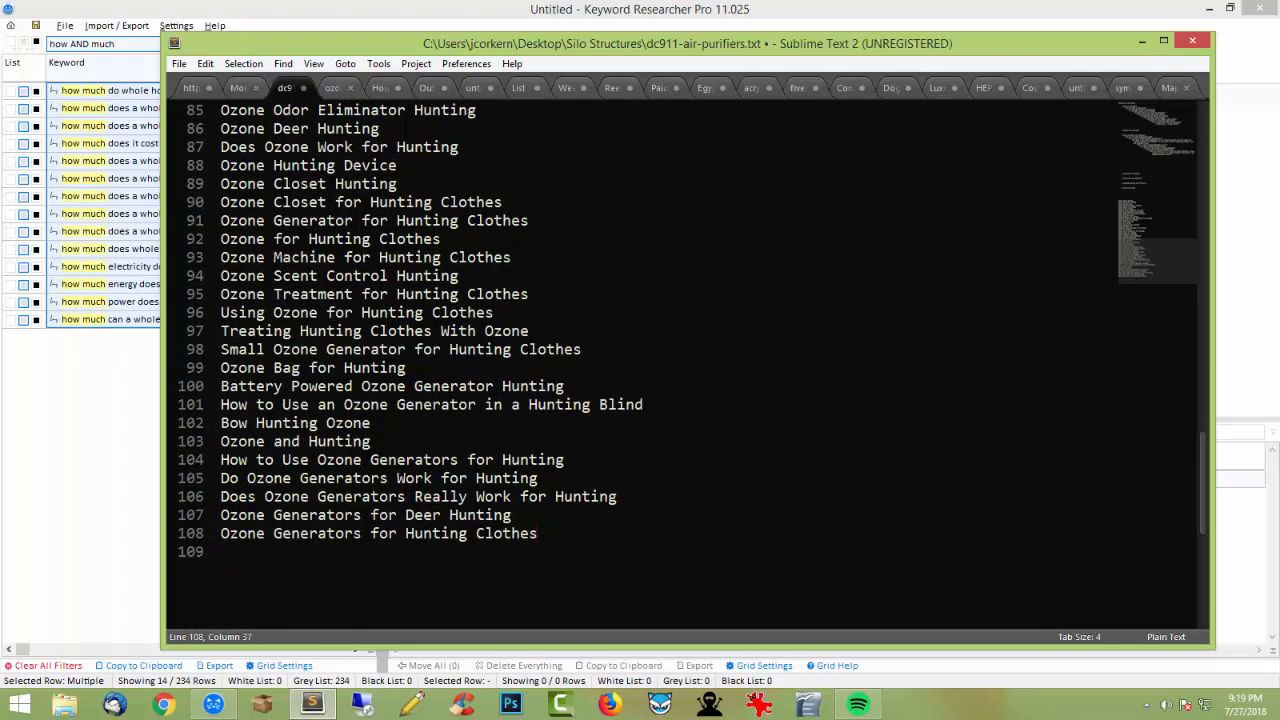
scroll(406, 365, "up", 2)
scroll(406, 365, "up", 1)
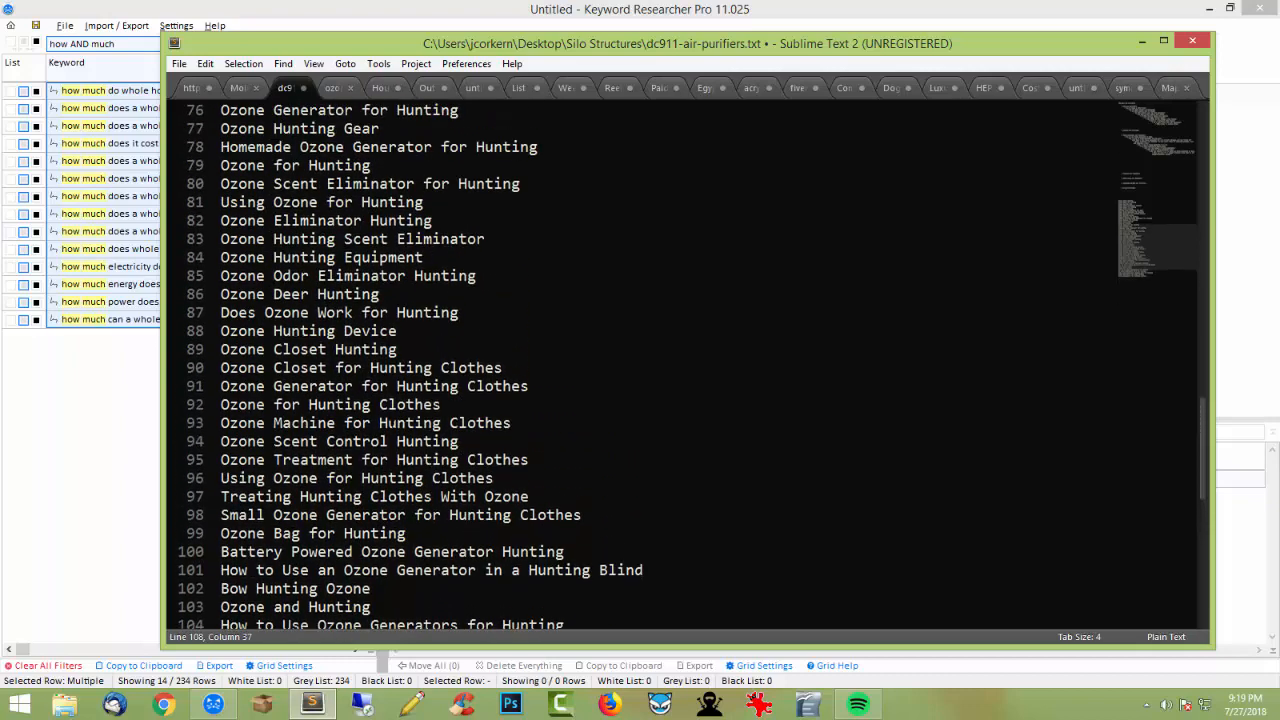
Step: Examine the deer hunting phrase and the "Do Ozone Generators Work for Hunting" question, and return to the start of the hunting list
left_click(344, 331)
scroll(313, 308, "up", 1)
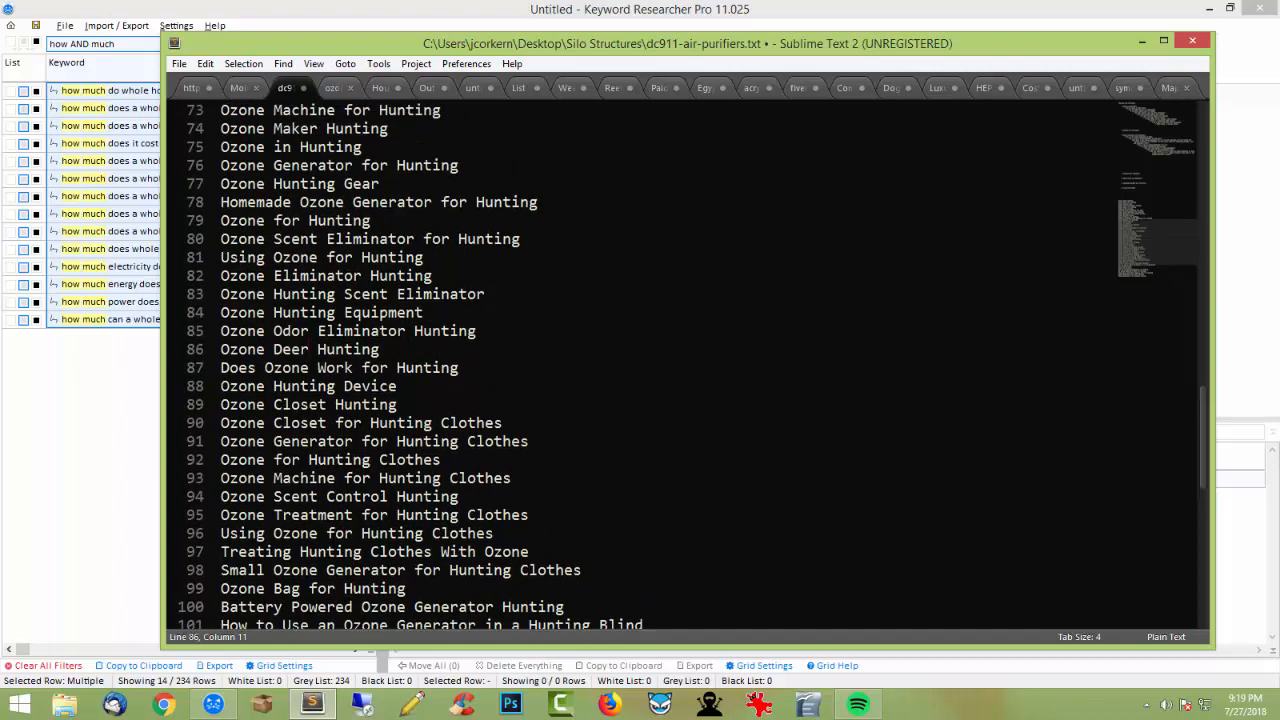
scroll(415, 331, "down", 3)
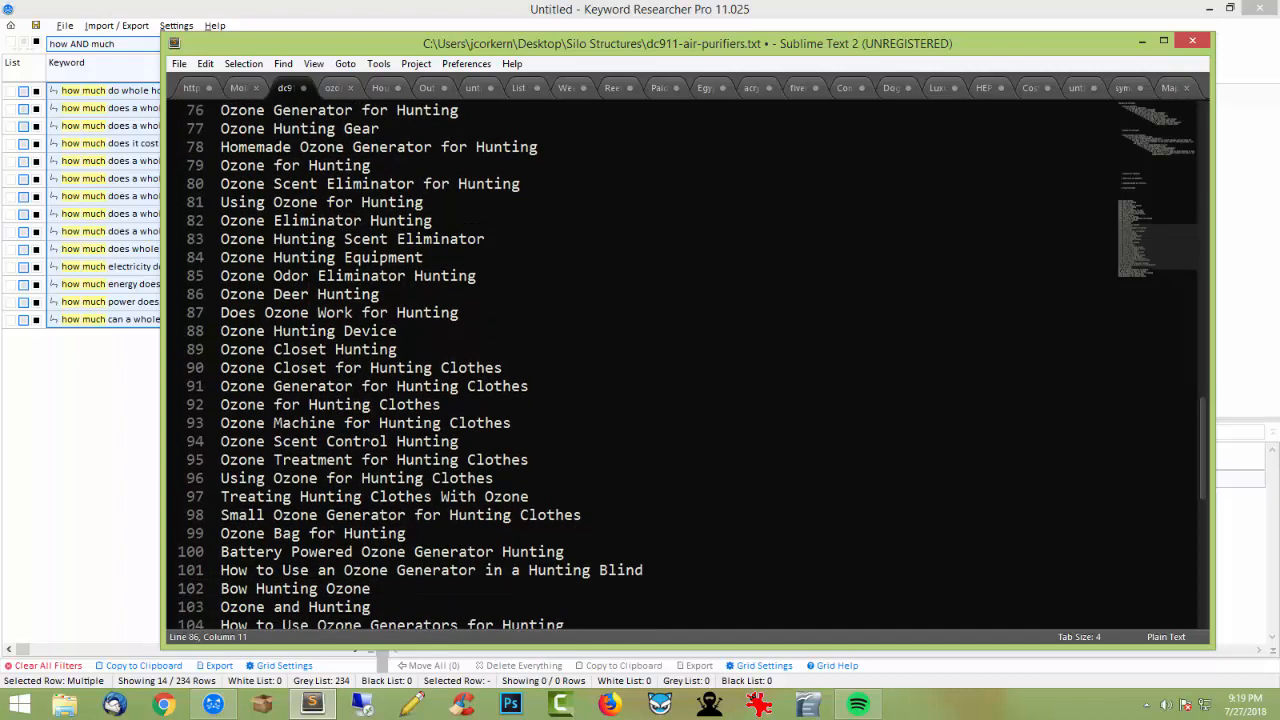
scroll(415, 331, "down", 1)
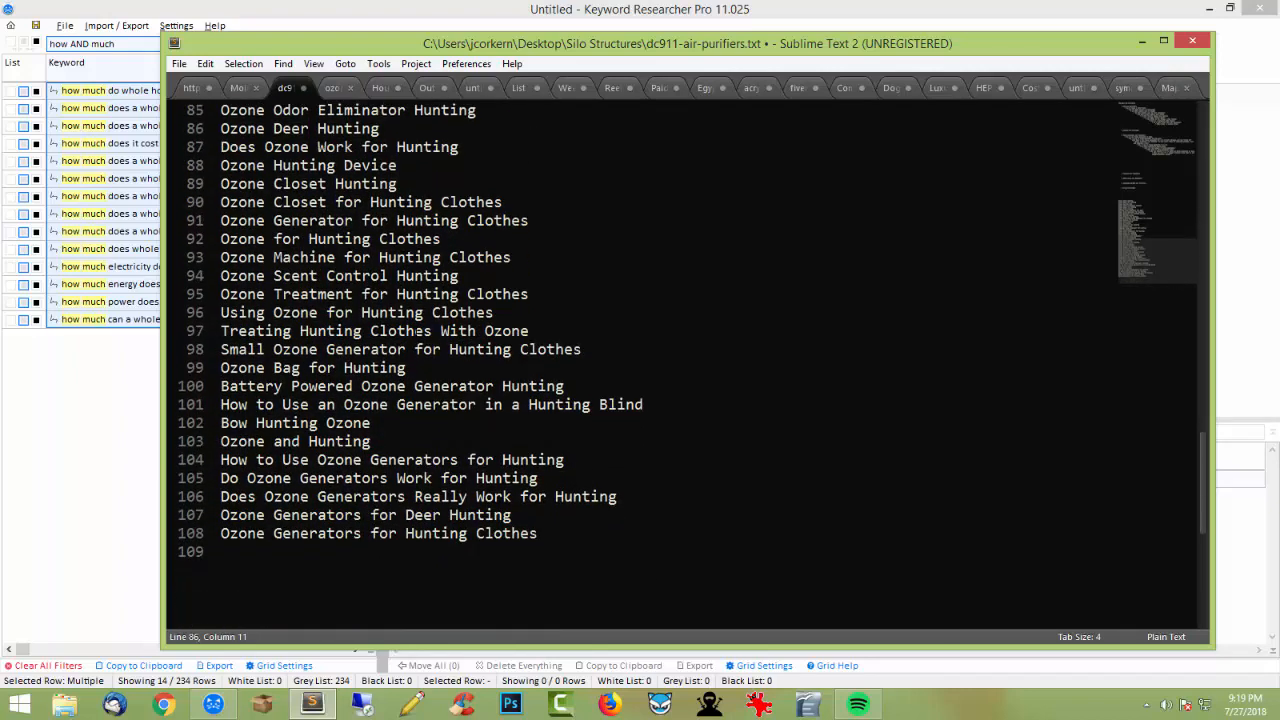
left_click(397, 478)
scroll(397, 478, "up", 1)
scroll(397, 478, "up", 3)
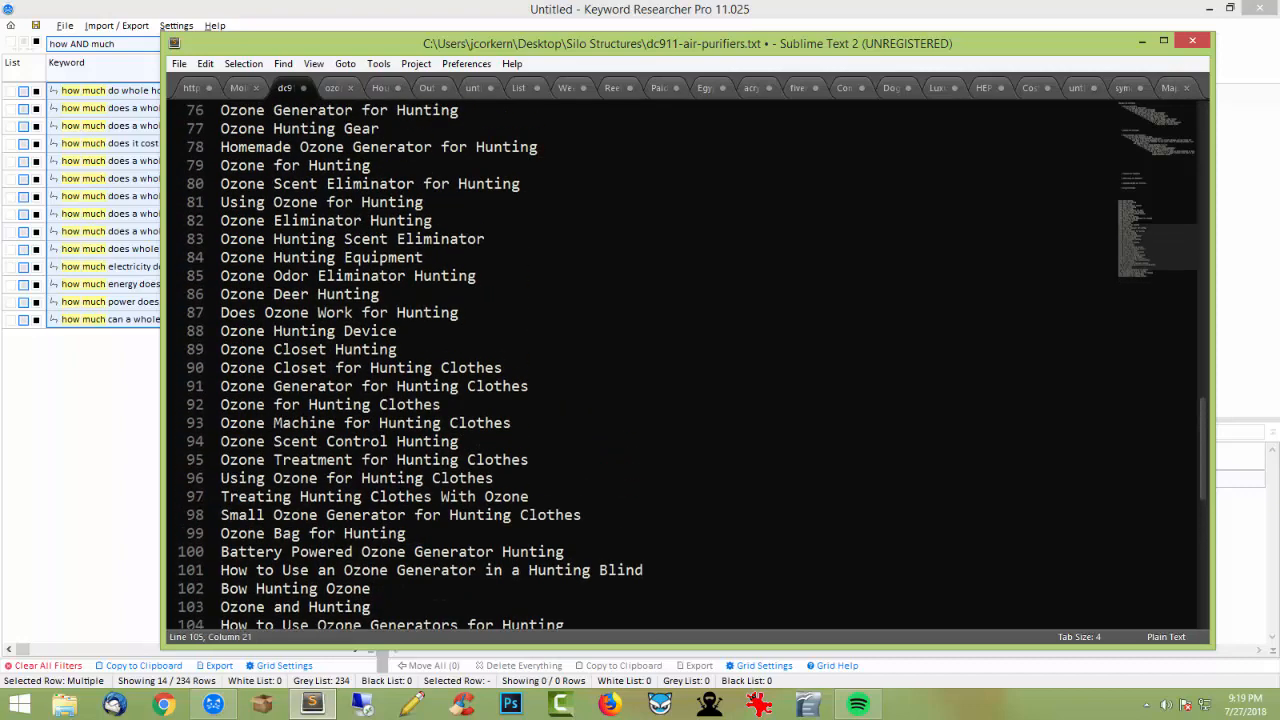
scroll(398, 490, "up", 4)
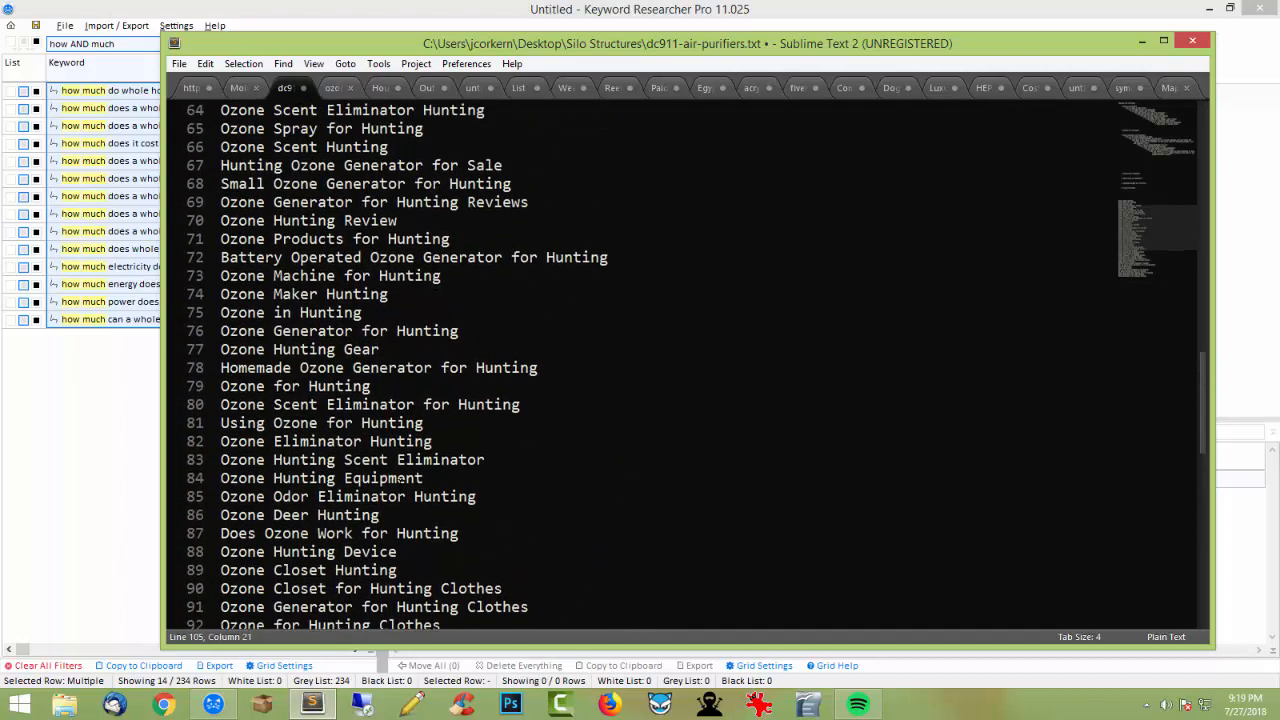
scroll(398, 490, "up", 1)
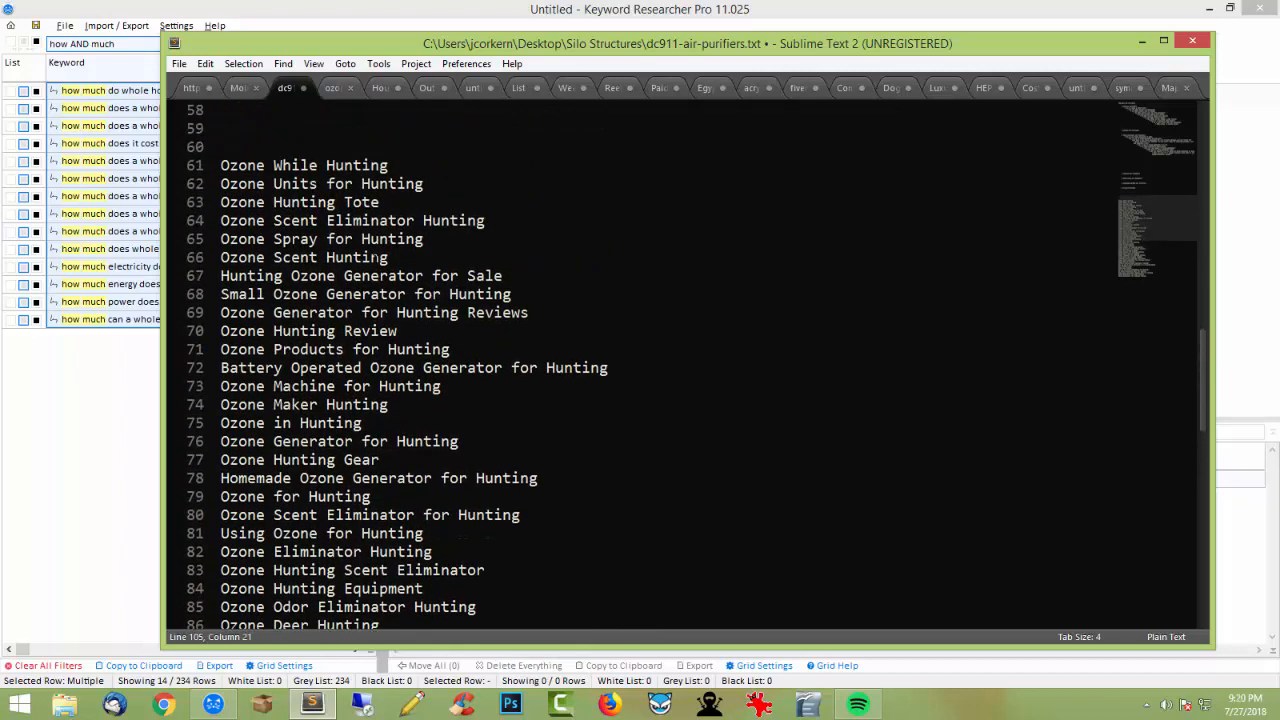
Step: Review the hunting keywords for differing product words, highlighting "Gear" and "Device" in the ozone hunting phrases
left_click(374, 258)
scroll(446, 500, "down", 1)
scroll(446, 500, "up", 1)
scroll(446, 500, "down", 1)
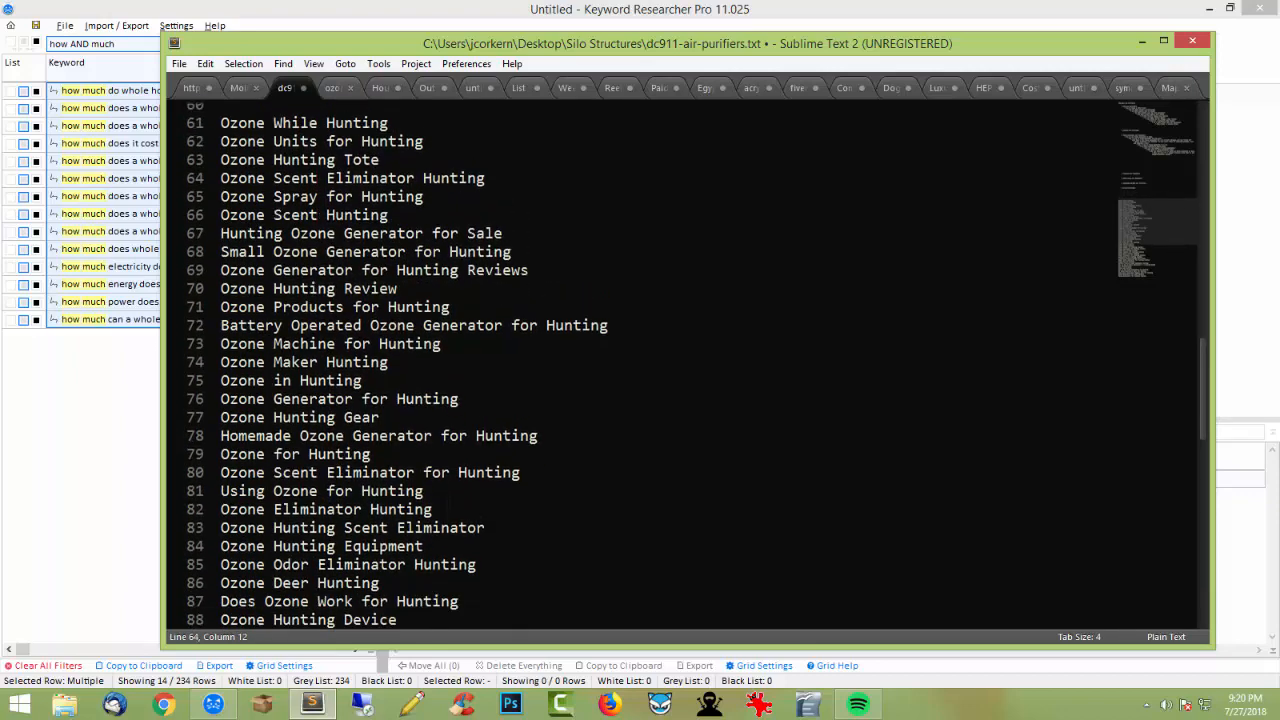
scroll(446, 500, "down", 3)
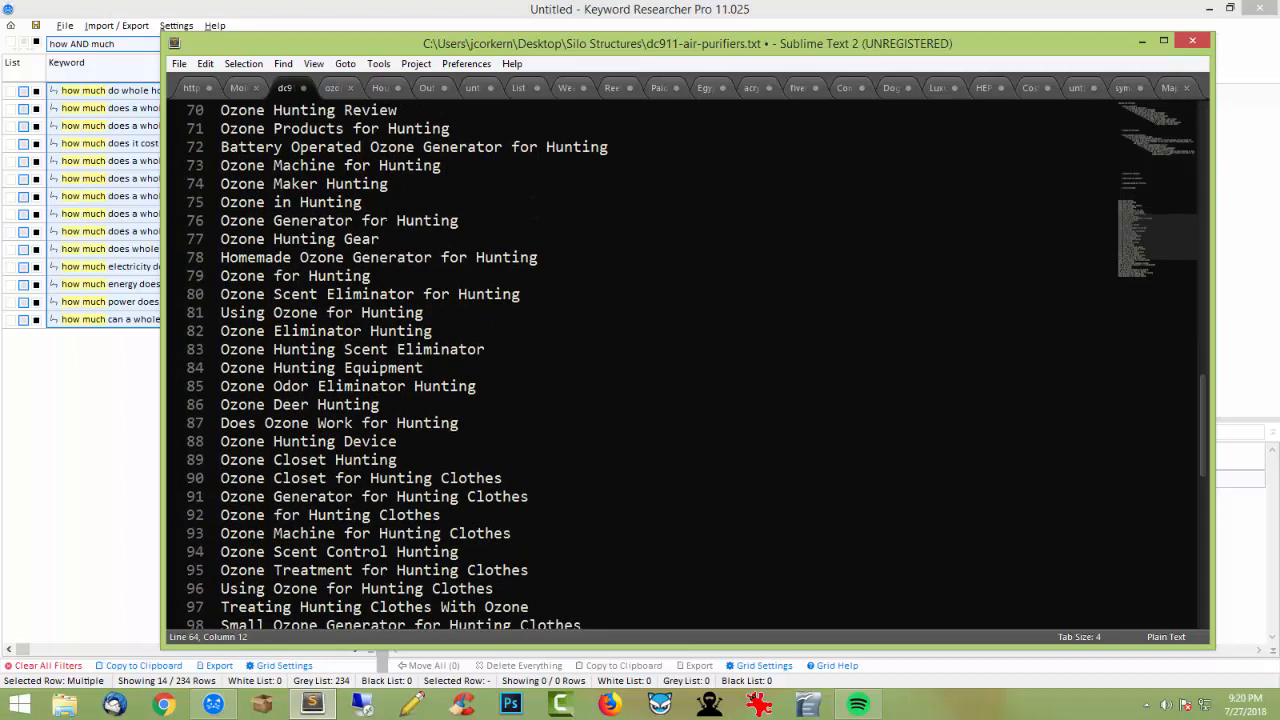
scroll(446, 500, "down", 1)
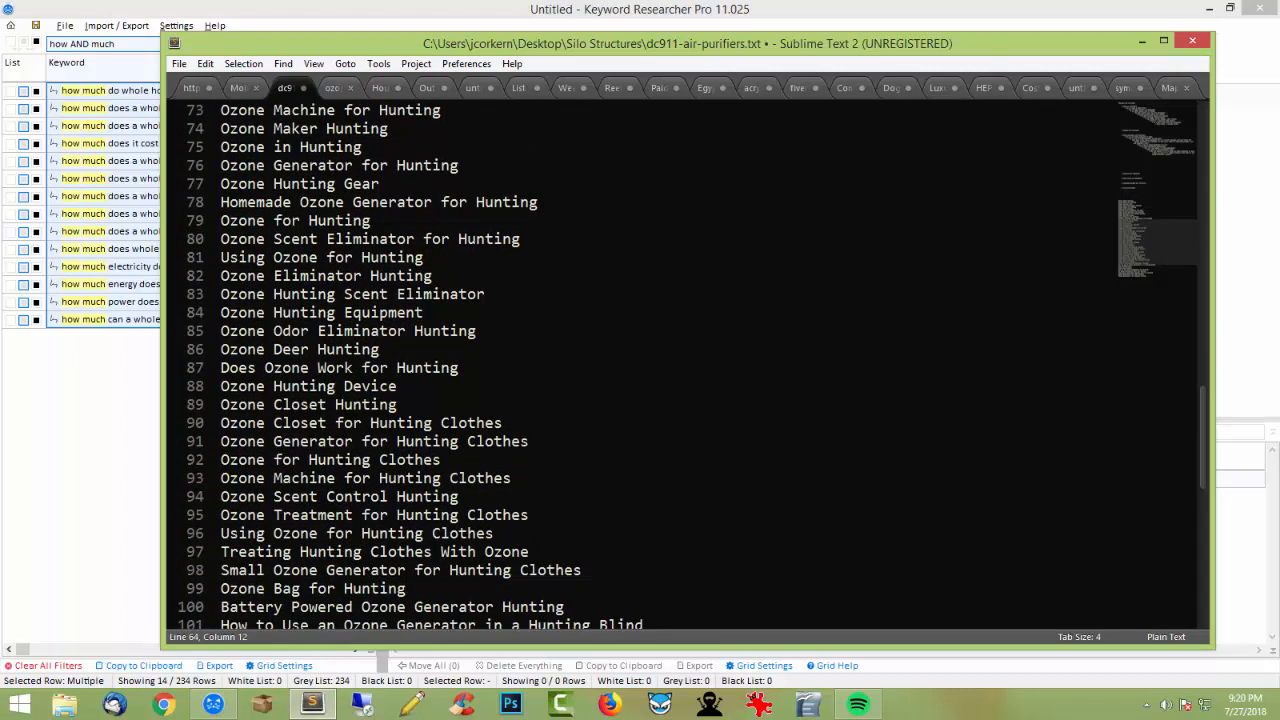
double_click(360, 184)
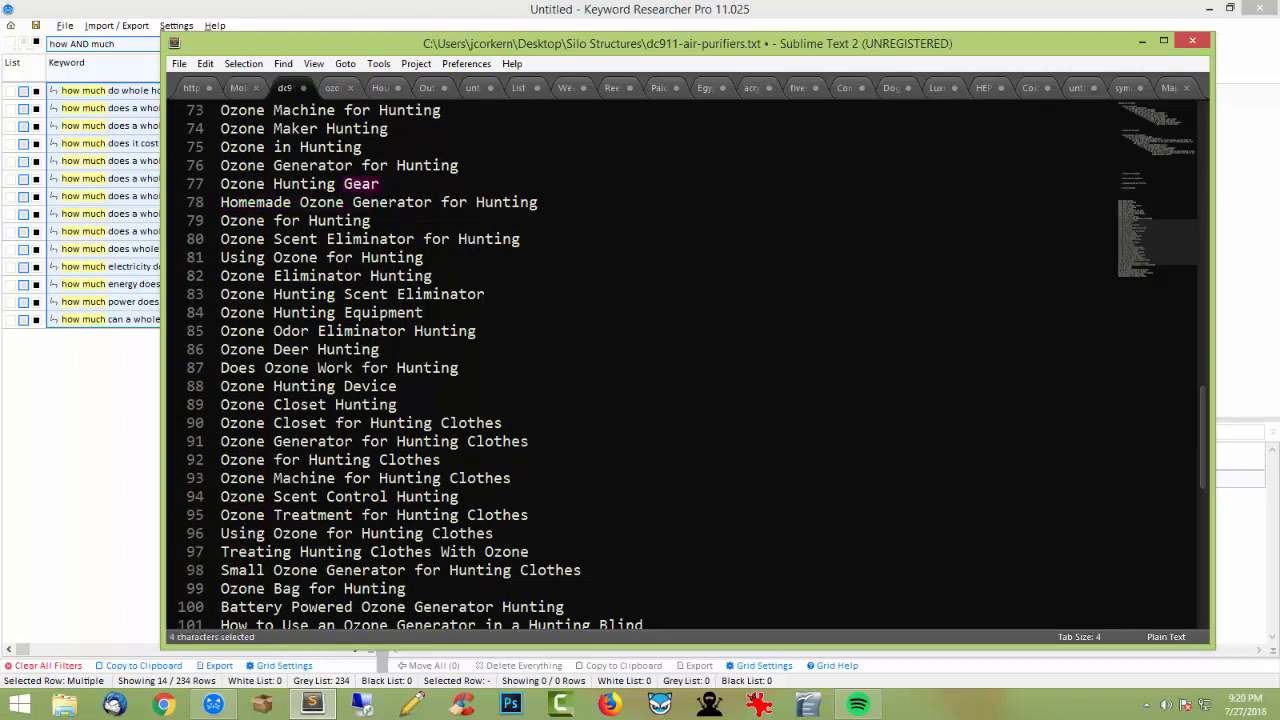
left_click_drag(389, 386, 344, 386)
left_click(400, 405)
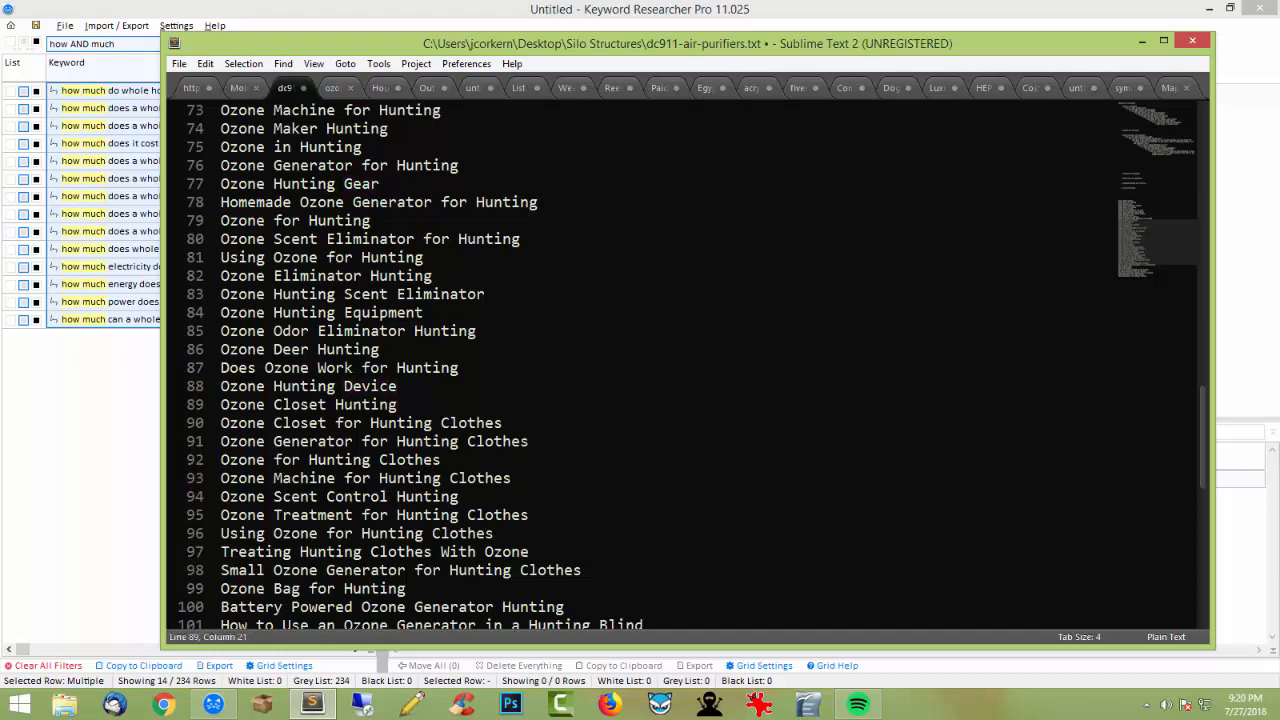
scroll(690, 365, "down", 1)
scroll(690, 365, "down", 1)
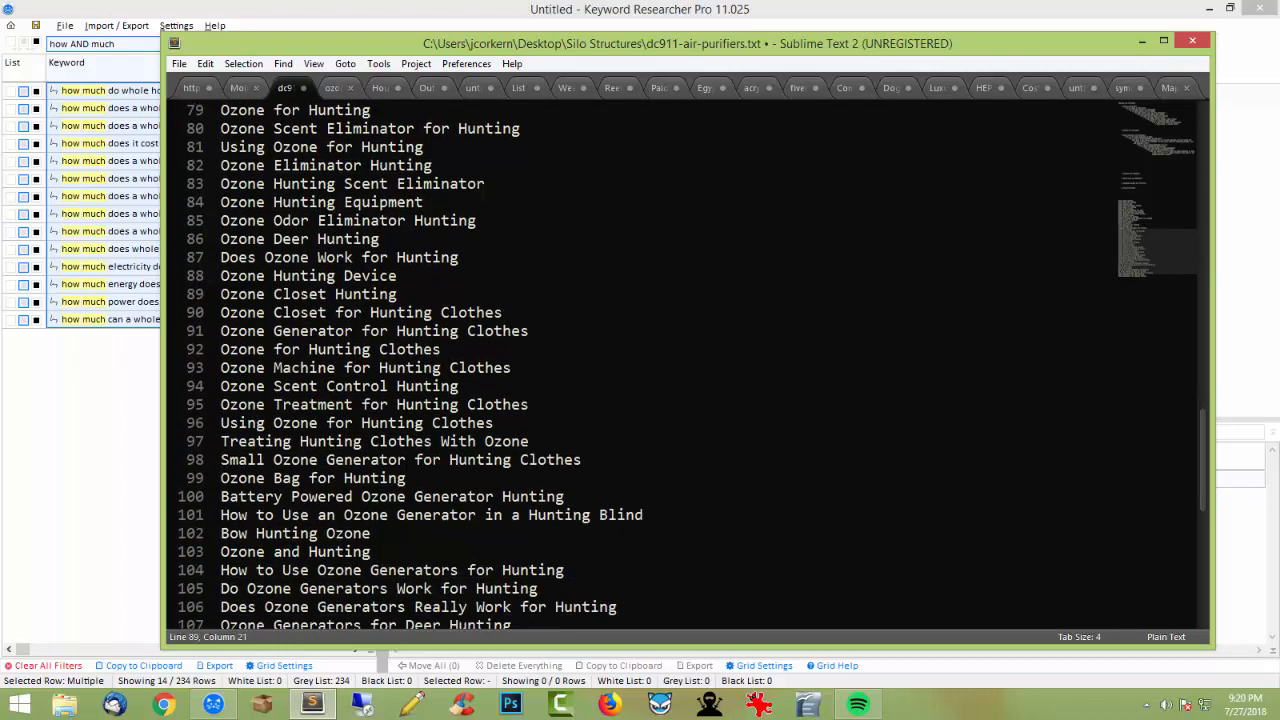
scroll(690, 365, "up", 2)
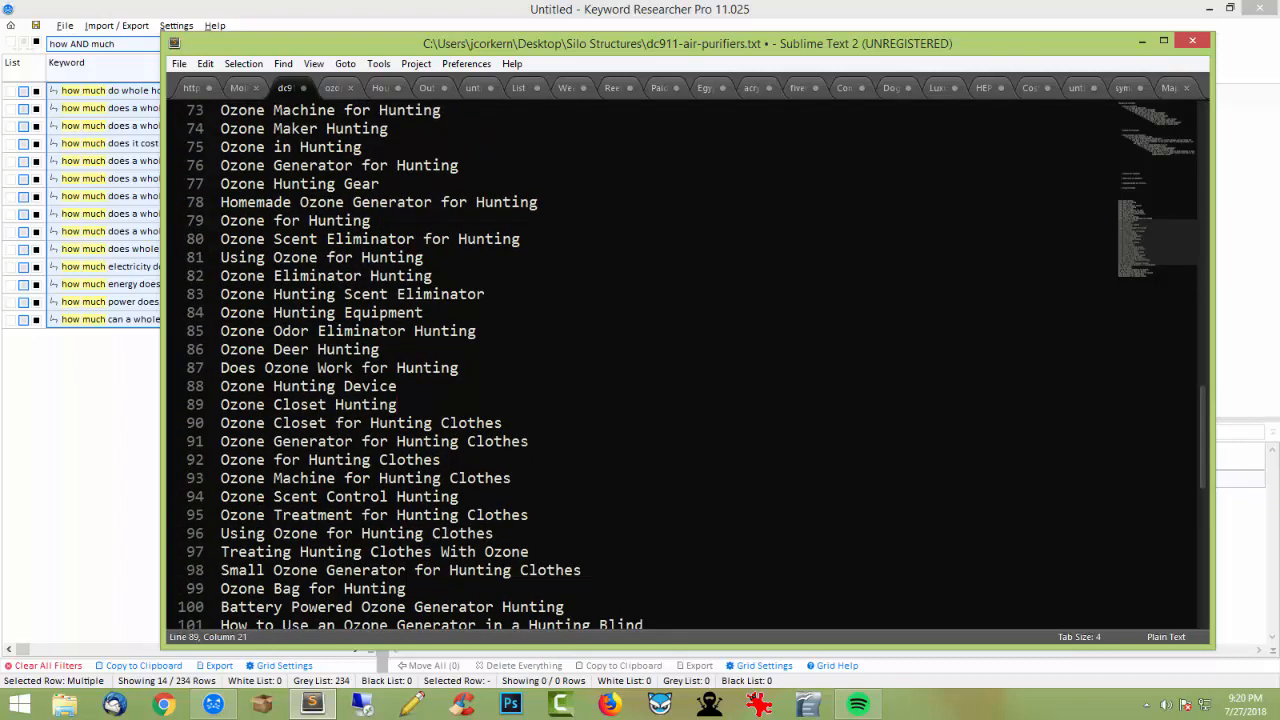
Step: Highlight the wording in "Ozone Hunting Scent Eliminator" and "Ozone Hunting Device" to compare these keyword variations
left_click_drag(361, 295, 388, 295)
triple_click(436, 293)
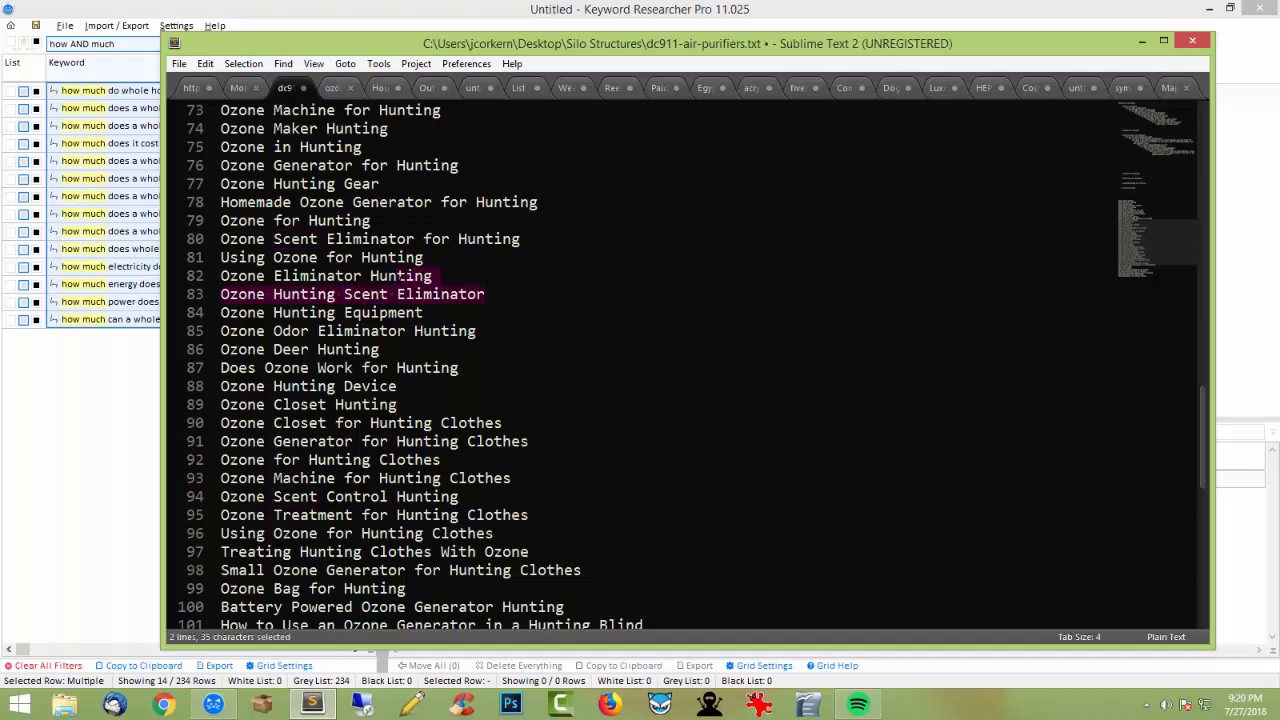
double_click(407, 294)
left_click(382, 349)
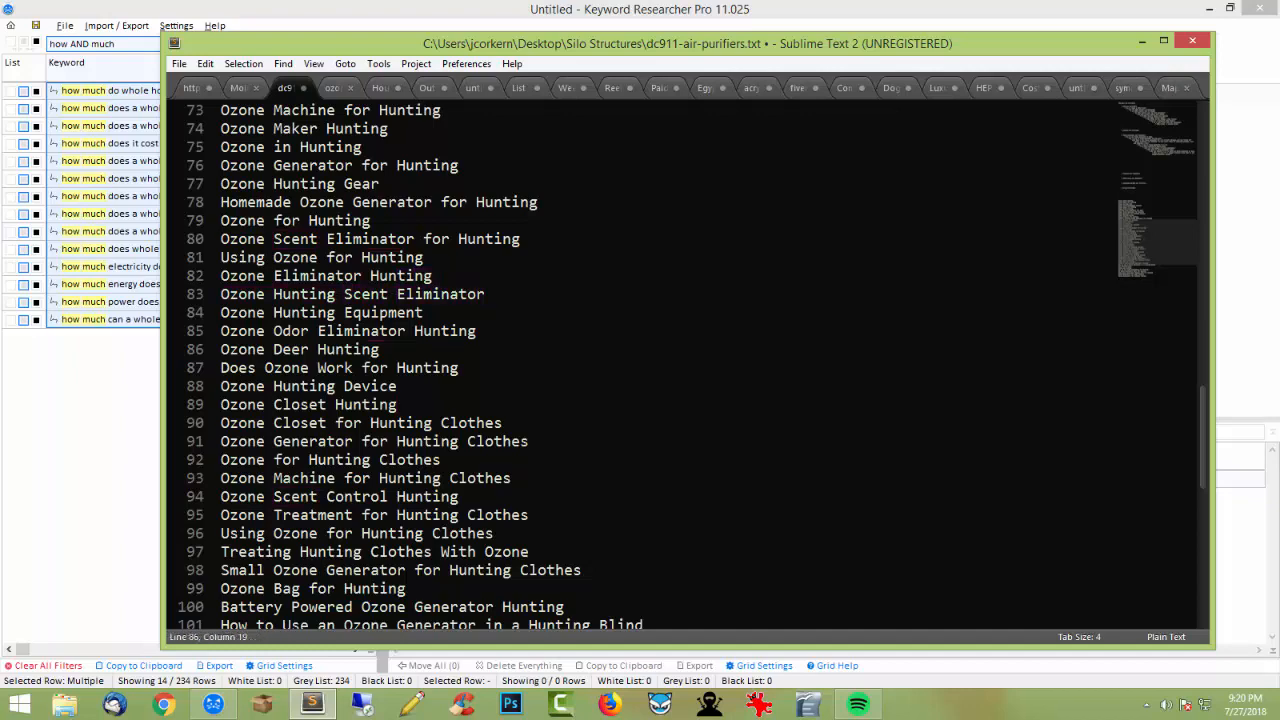
scroll(680, 360, "down", 1)
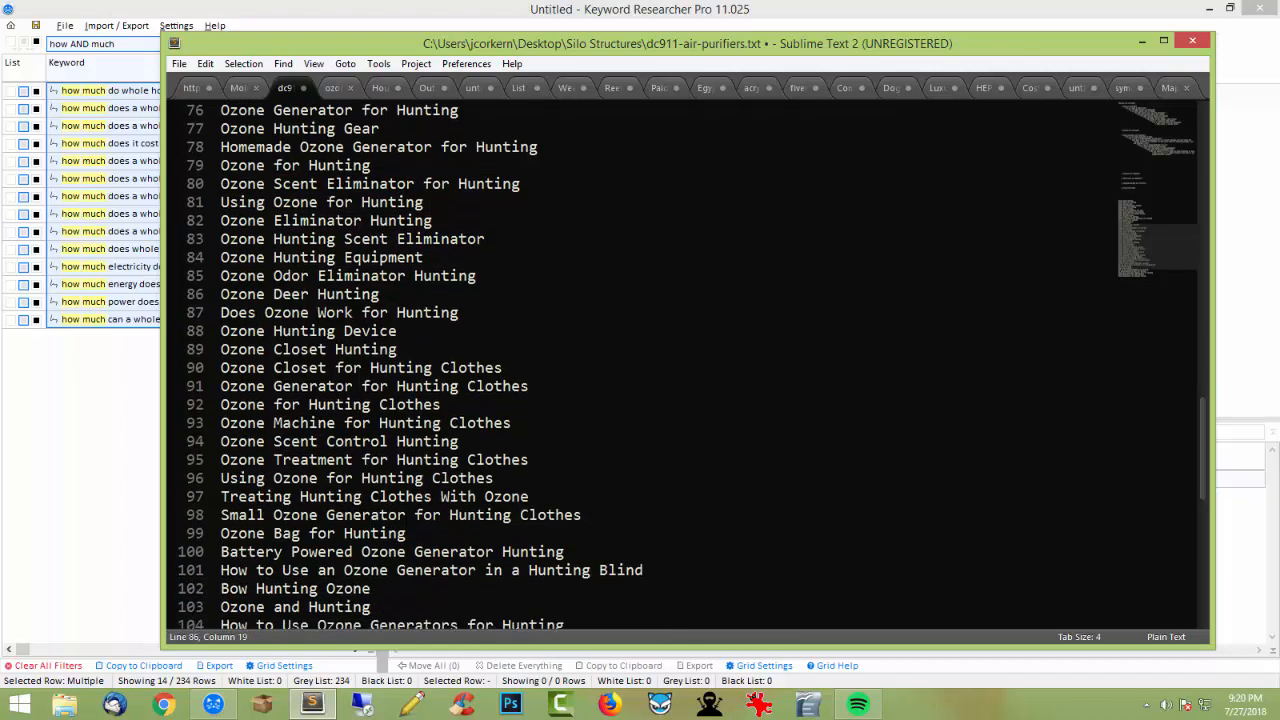
left_click_drag(396, 331, 362, 331)
scroll(362, 331, "down", 1)
scroll(425, 349, "down", 1)
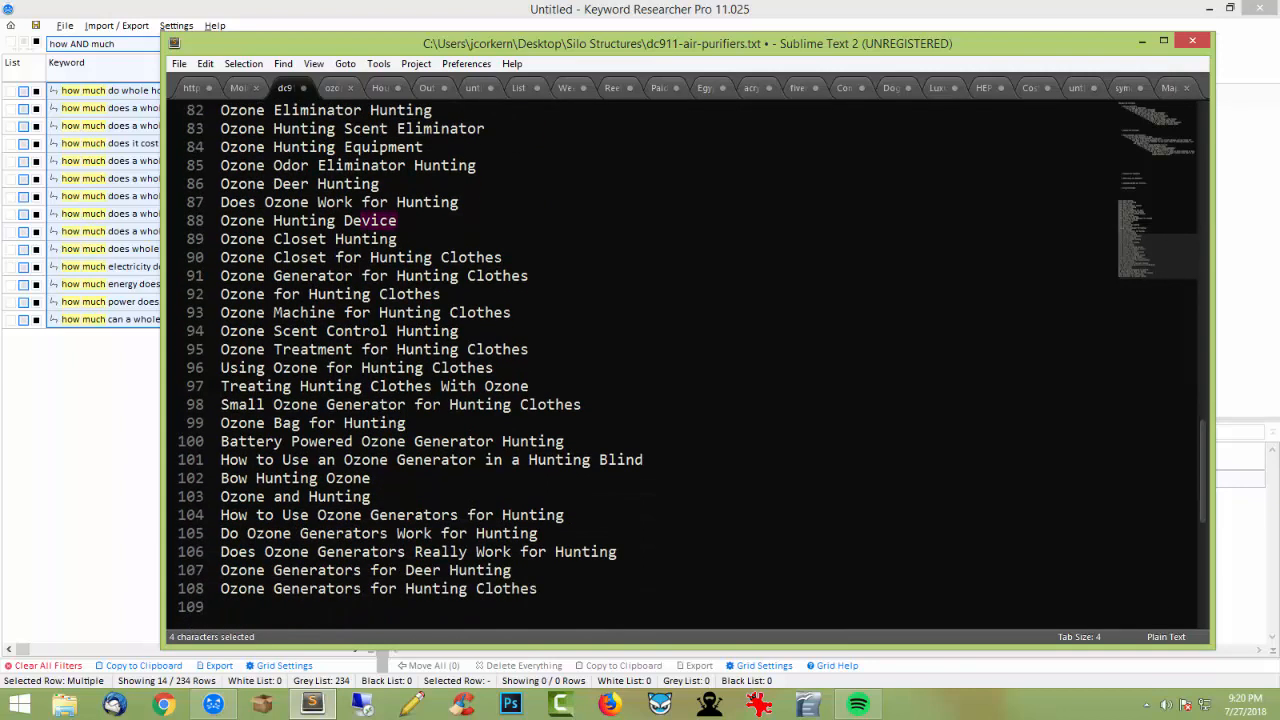
Step: Highlight "Scent Control" and "Battery Powered Ozone" in the hunting phrases to examine these further keyword variations
left_click_drag(387, 331, 275, 331)
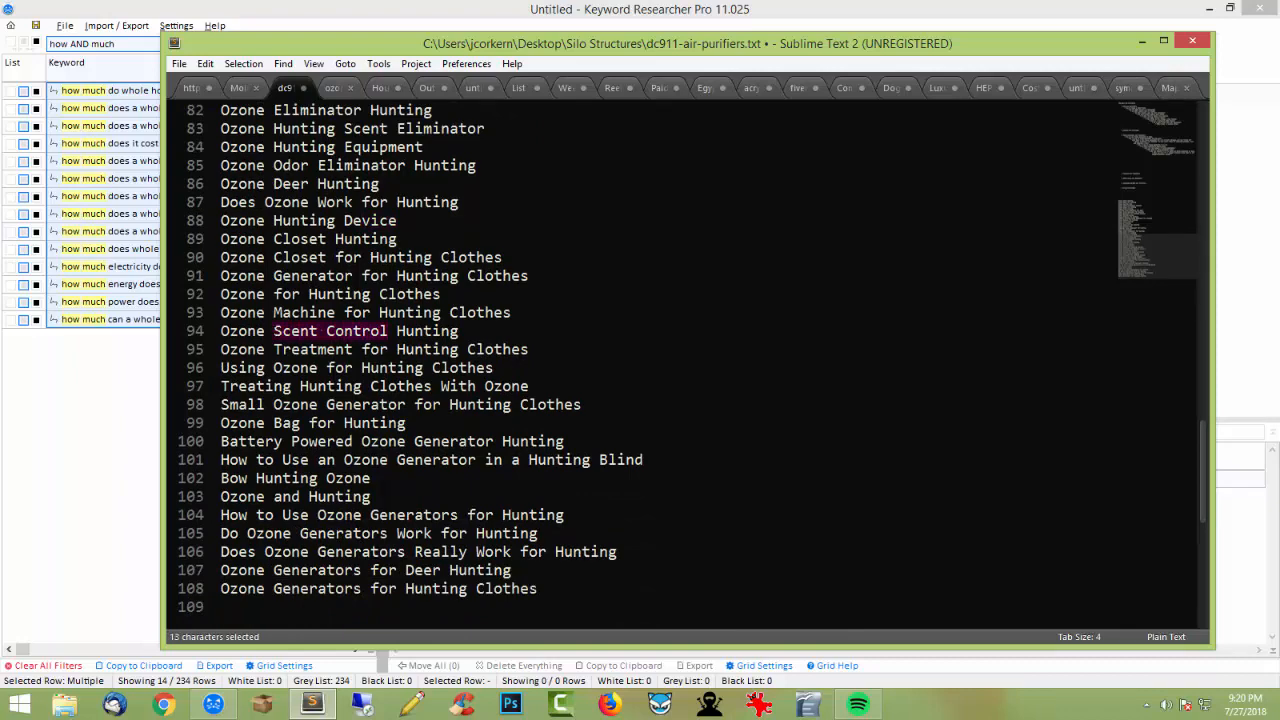
left_click(373, 338)
scroll(377, 342, "down", 1)
scroll(400, 350, "down", 1)
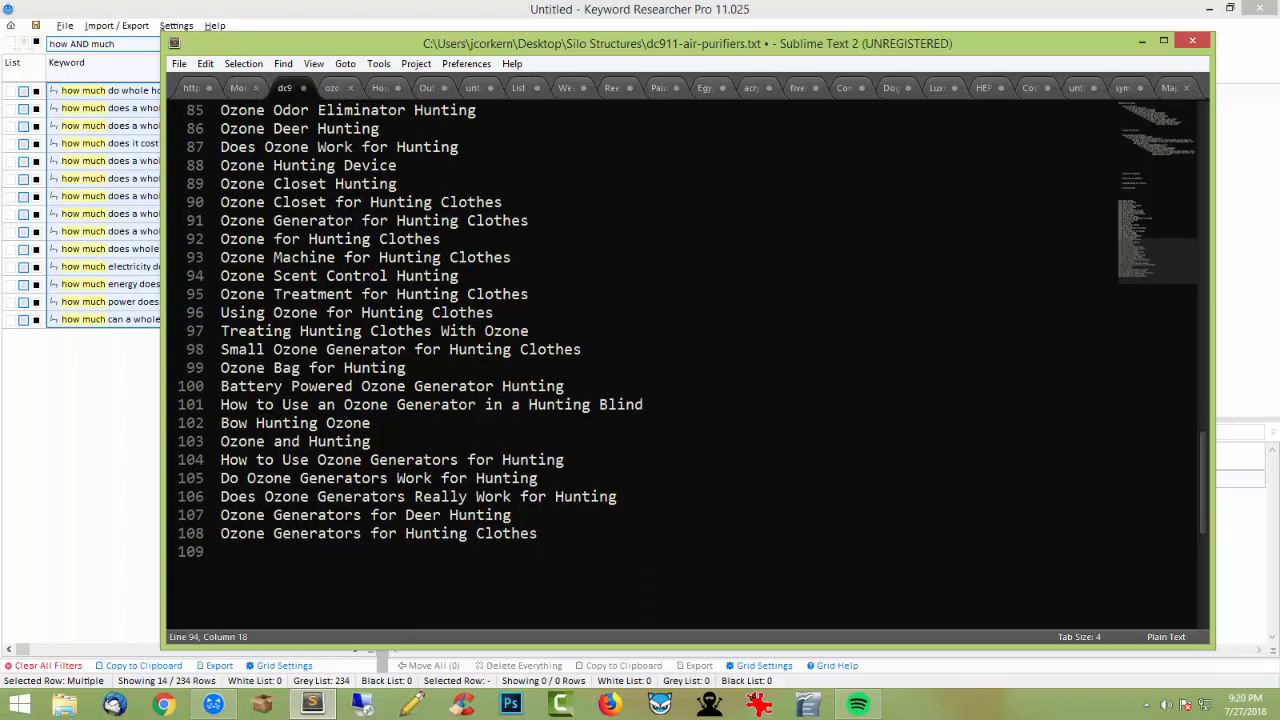
scroll(400, 330, "down", 1)
left_click_drag(221, 331, 405, 331)
left_click(448, 331)
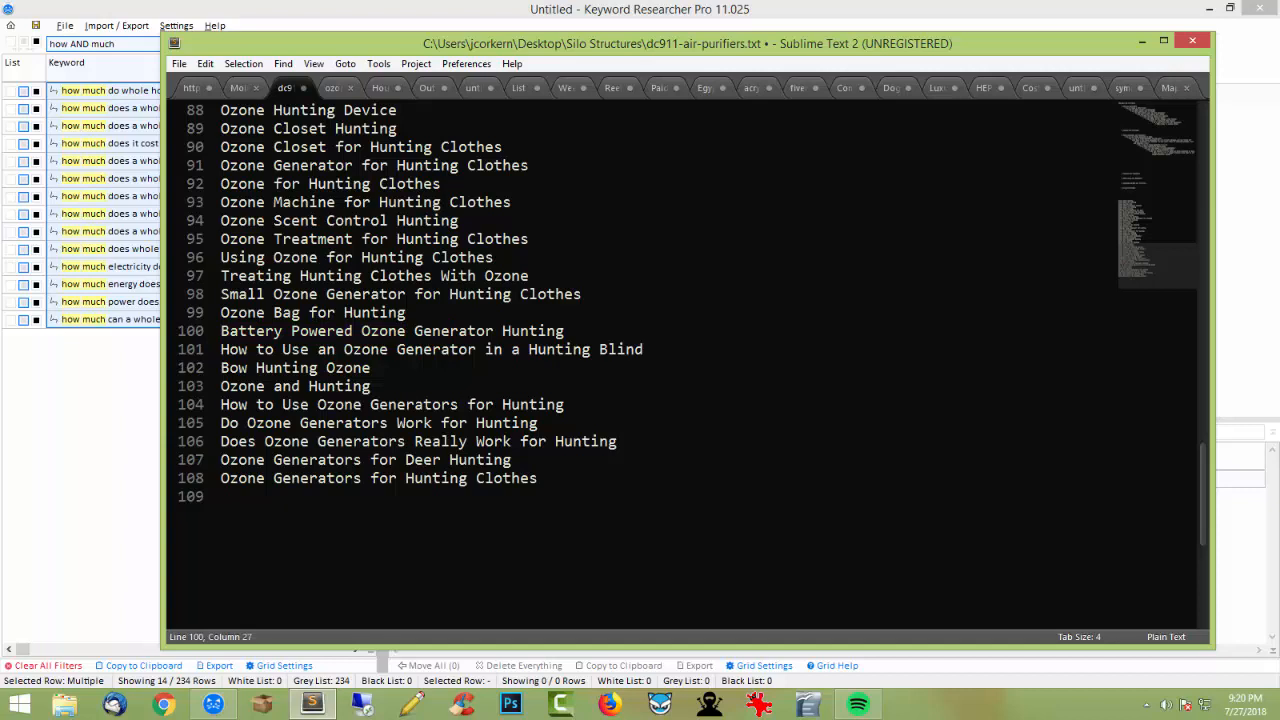
scroll(690, 360, "up", 3)
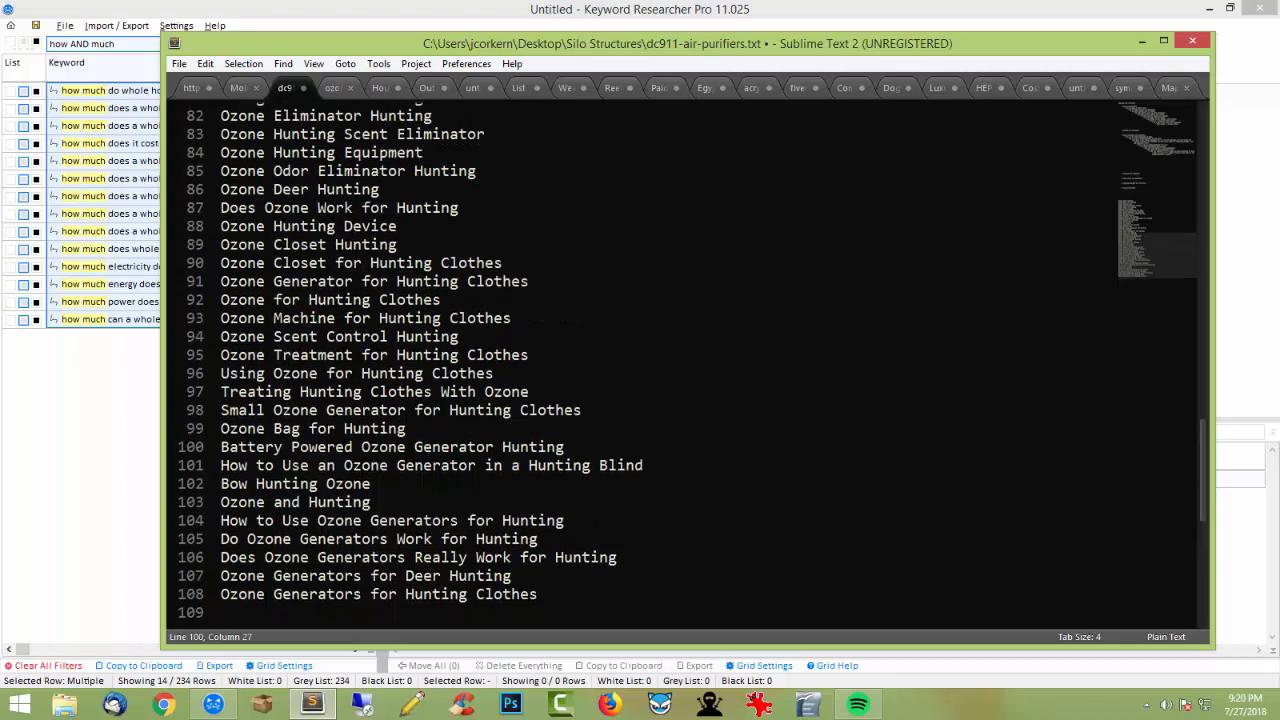